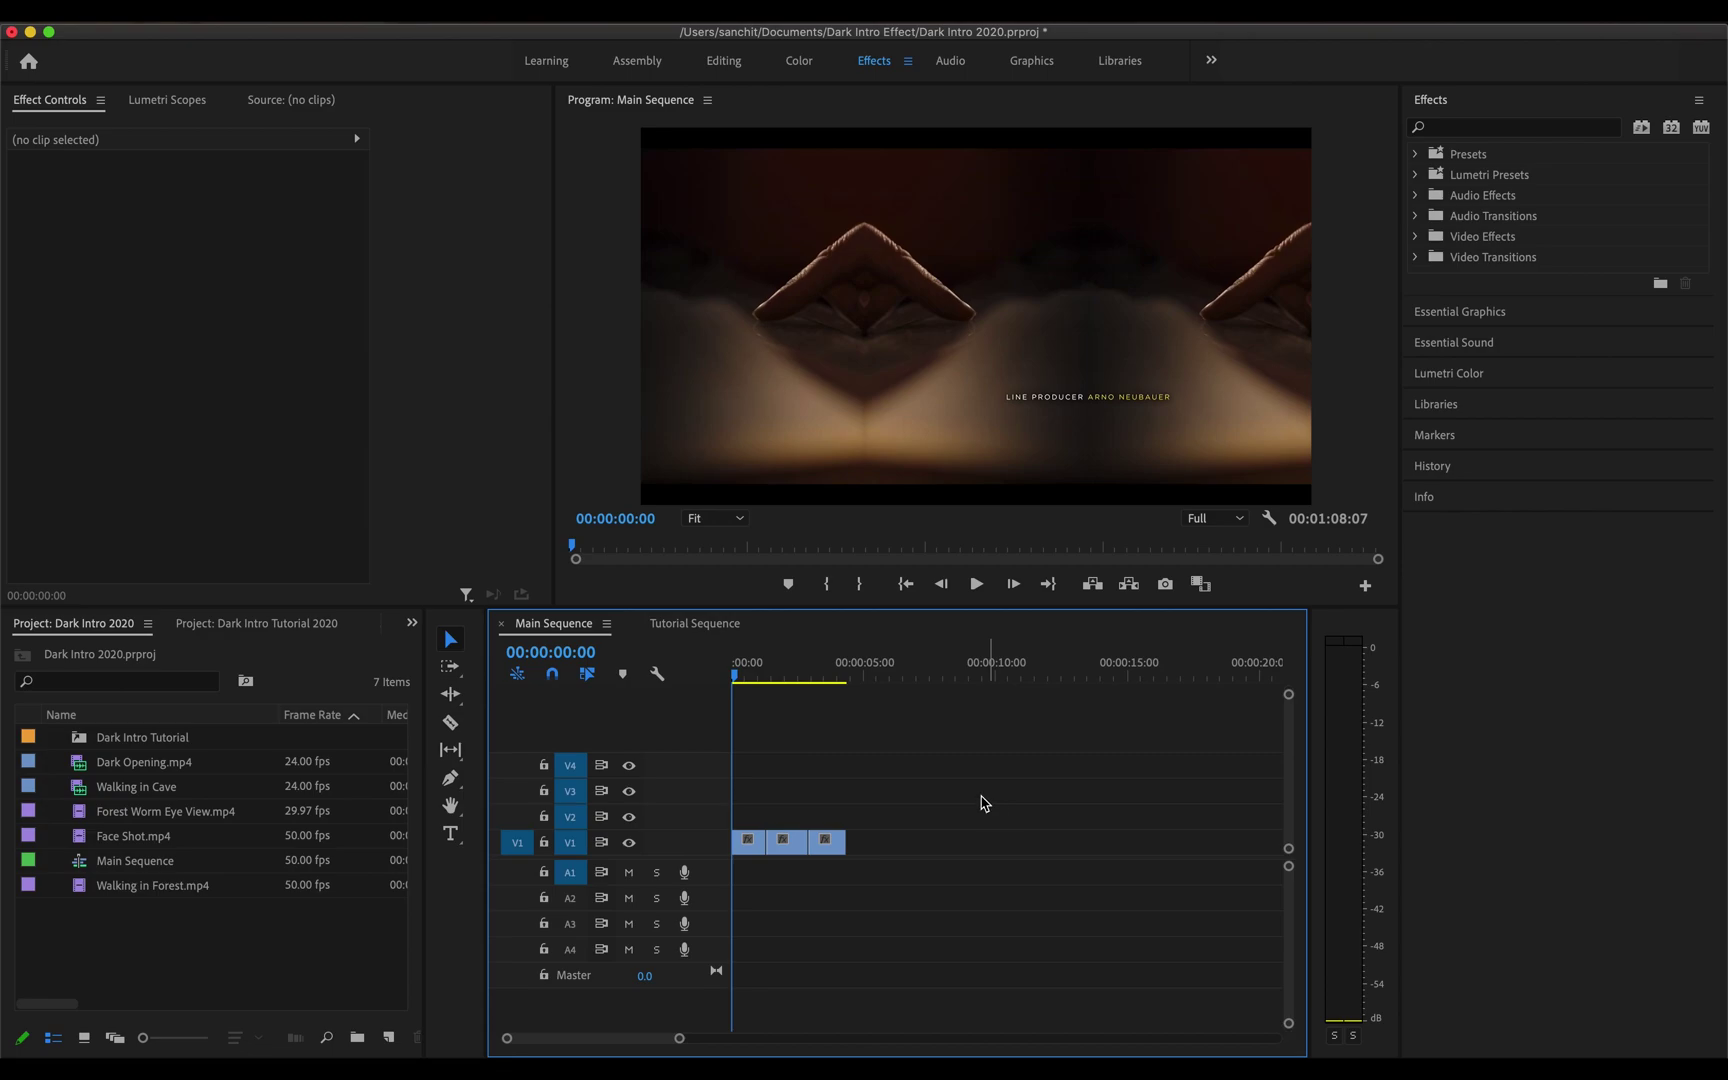
Step: Turn on rulers around the Main Sequence program preview with Cmd+Shift+R
click(622, 382)
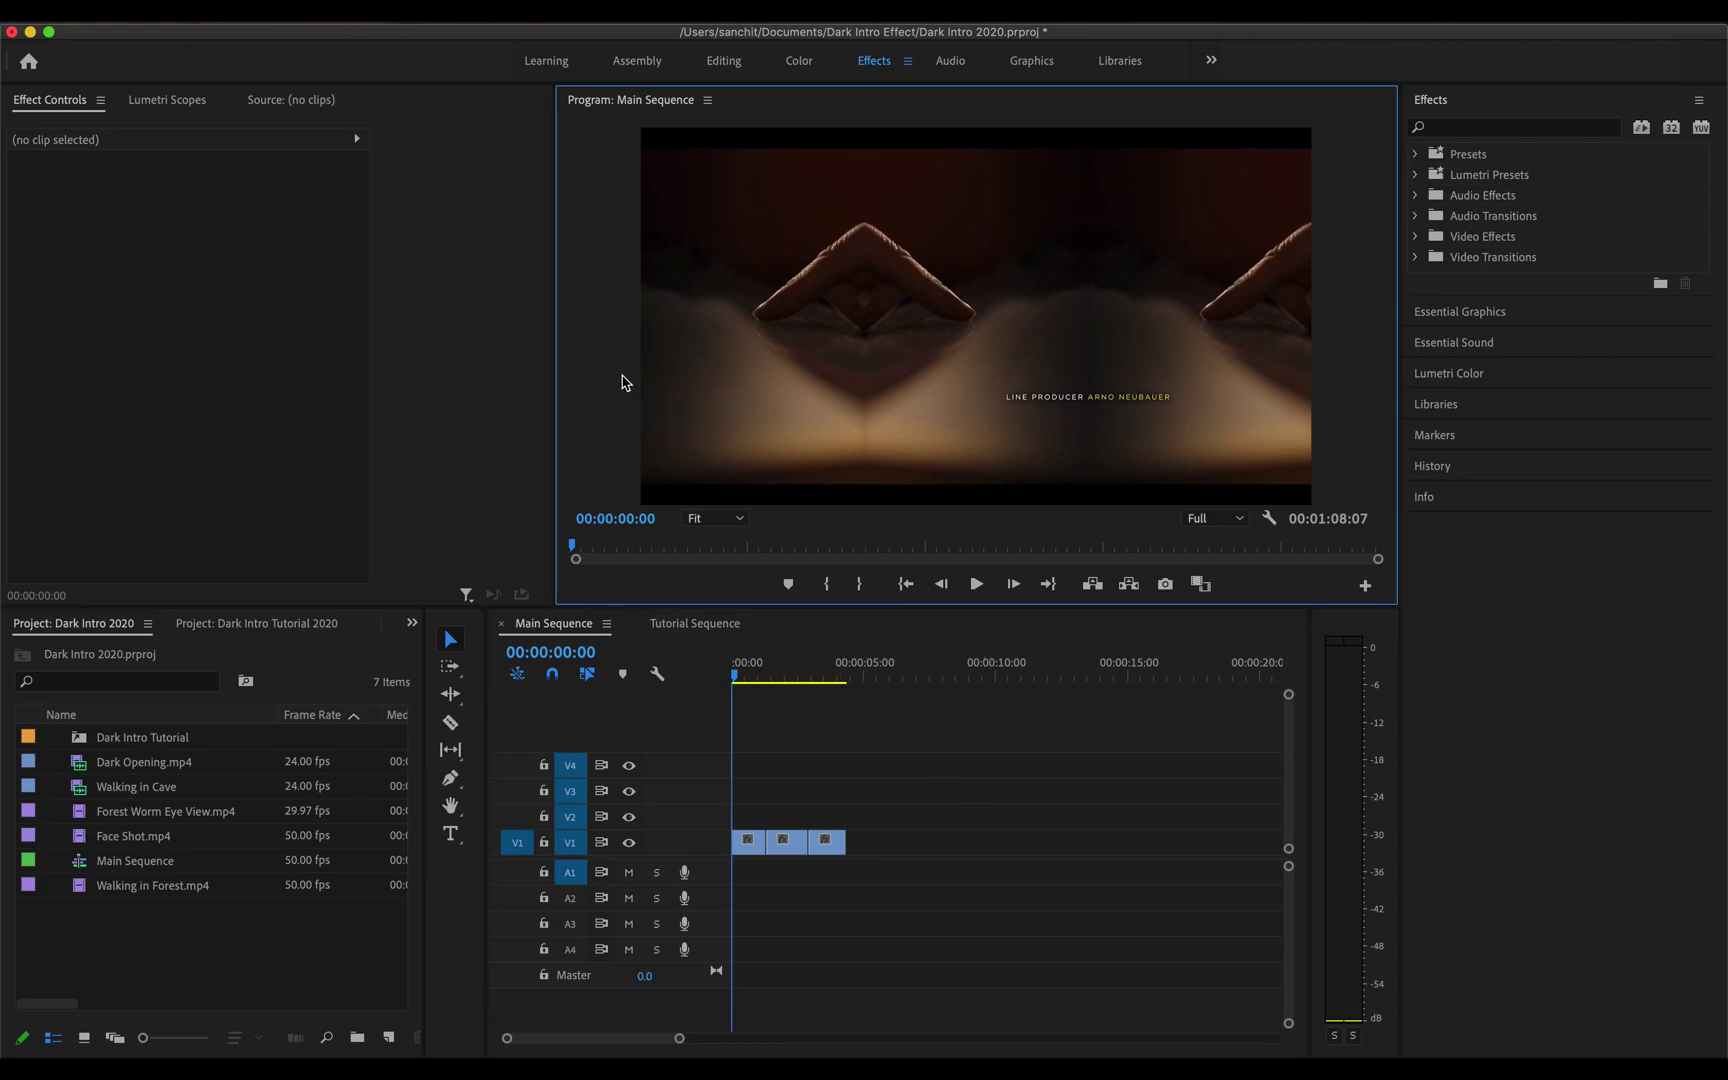
key(super+shift+r)
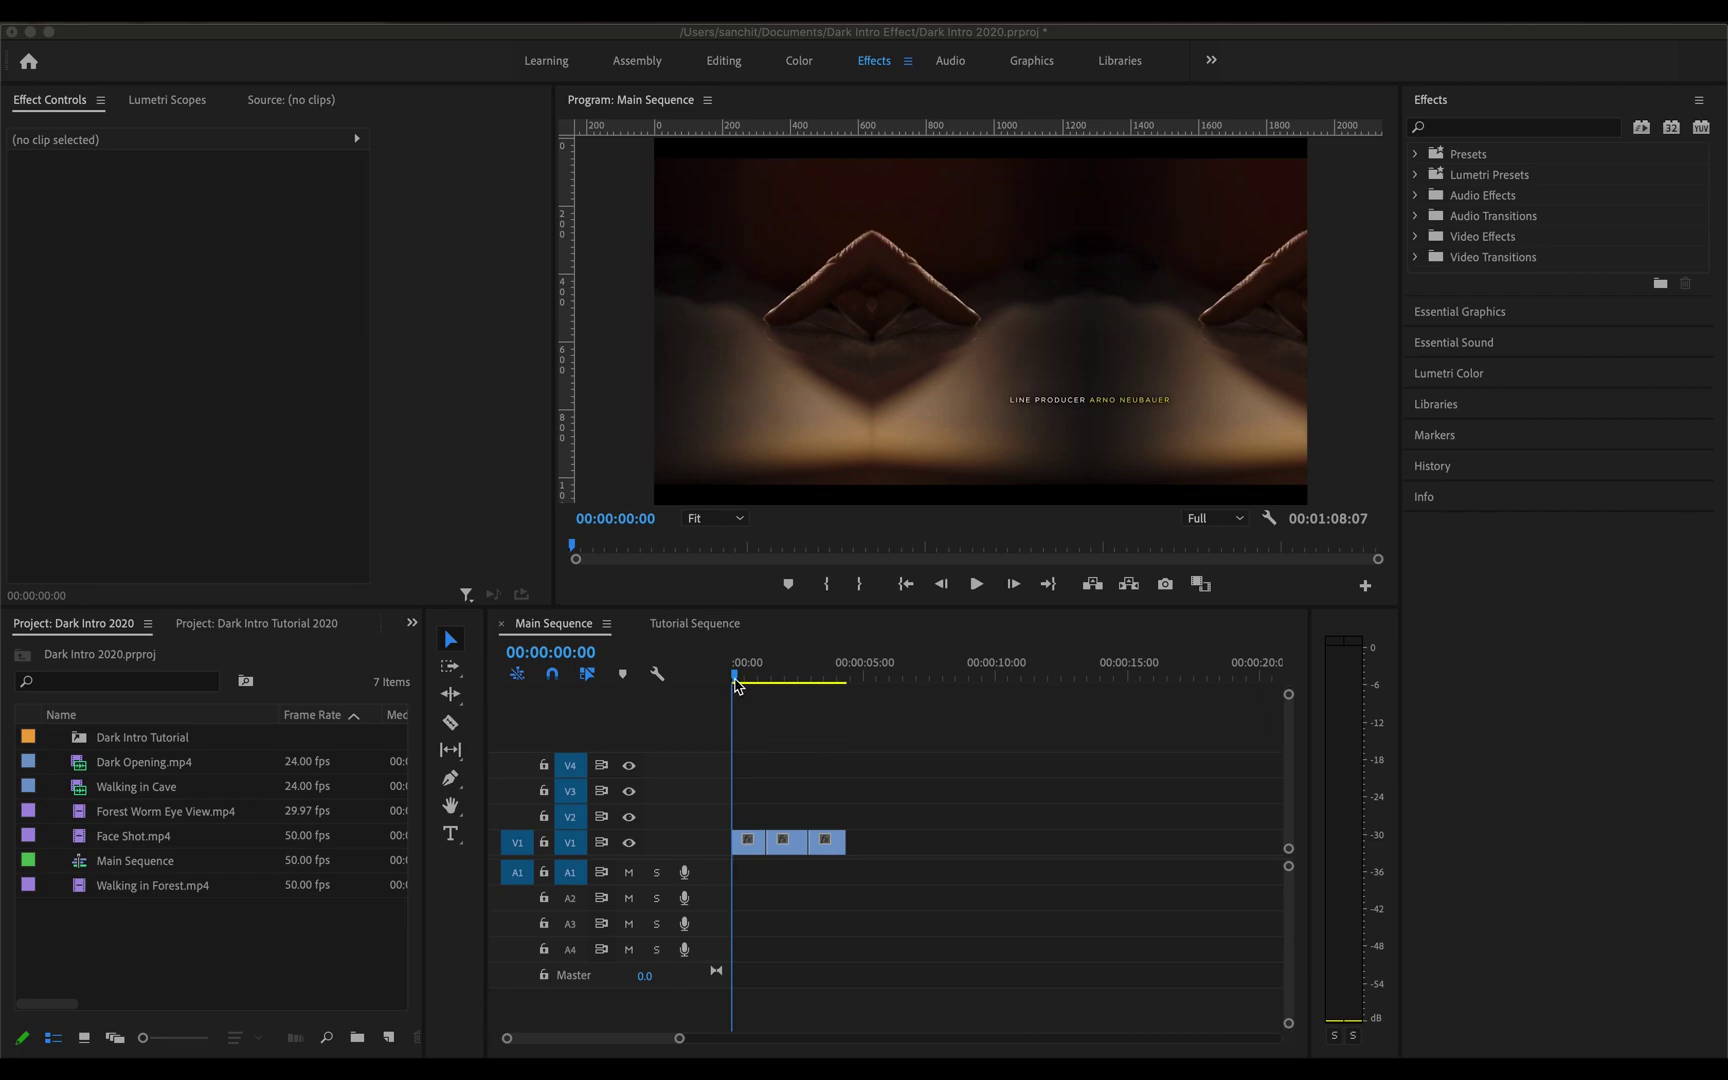
click(736, 683)
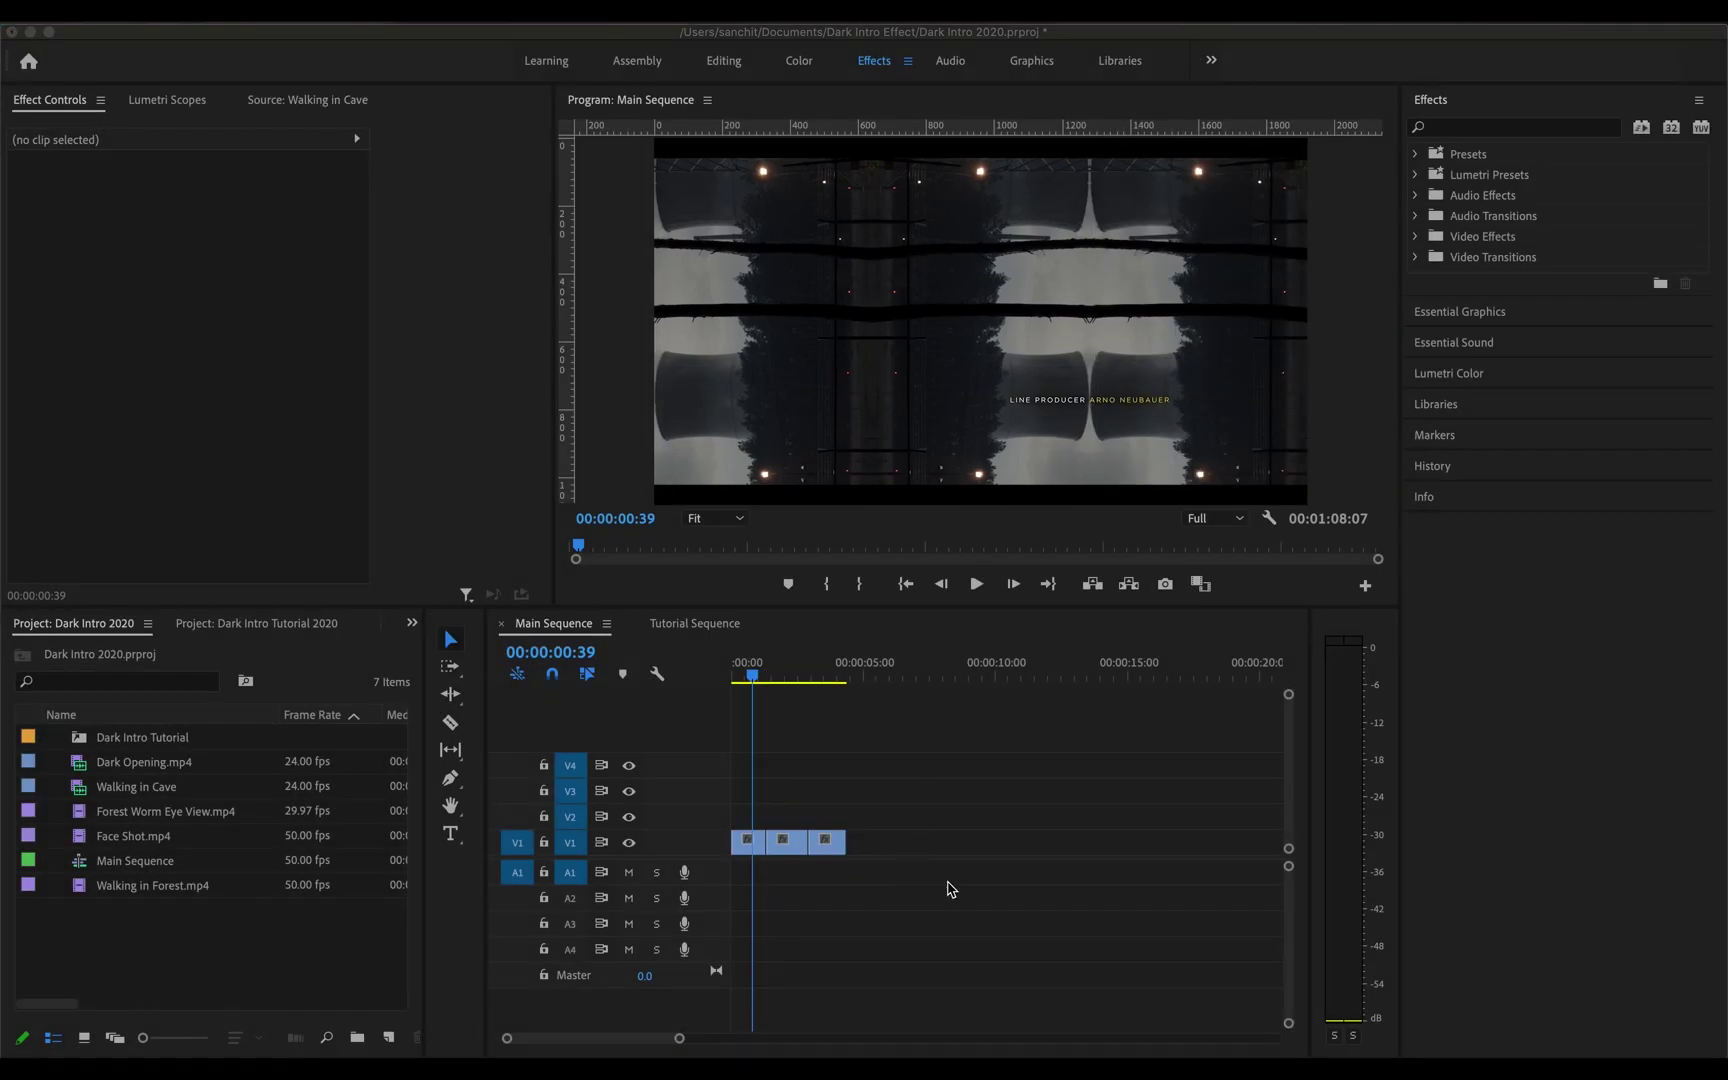
Step: Add the Walking in Cave video to V1 near 00:00:08 and park the playhead on it
double_click(190, 790)
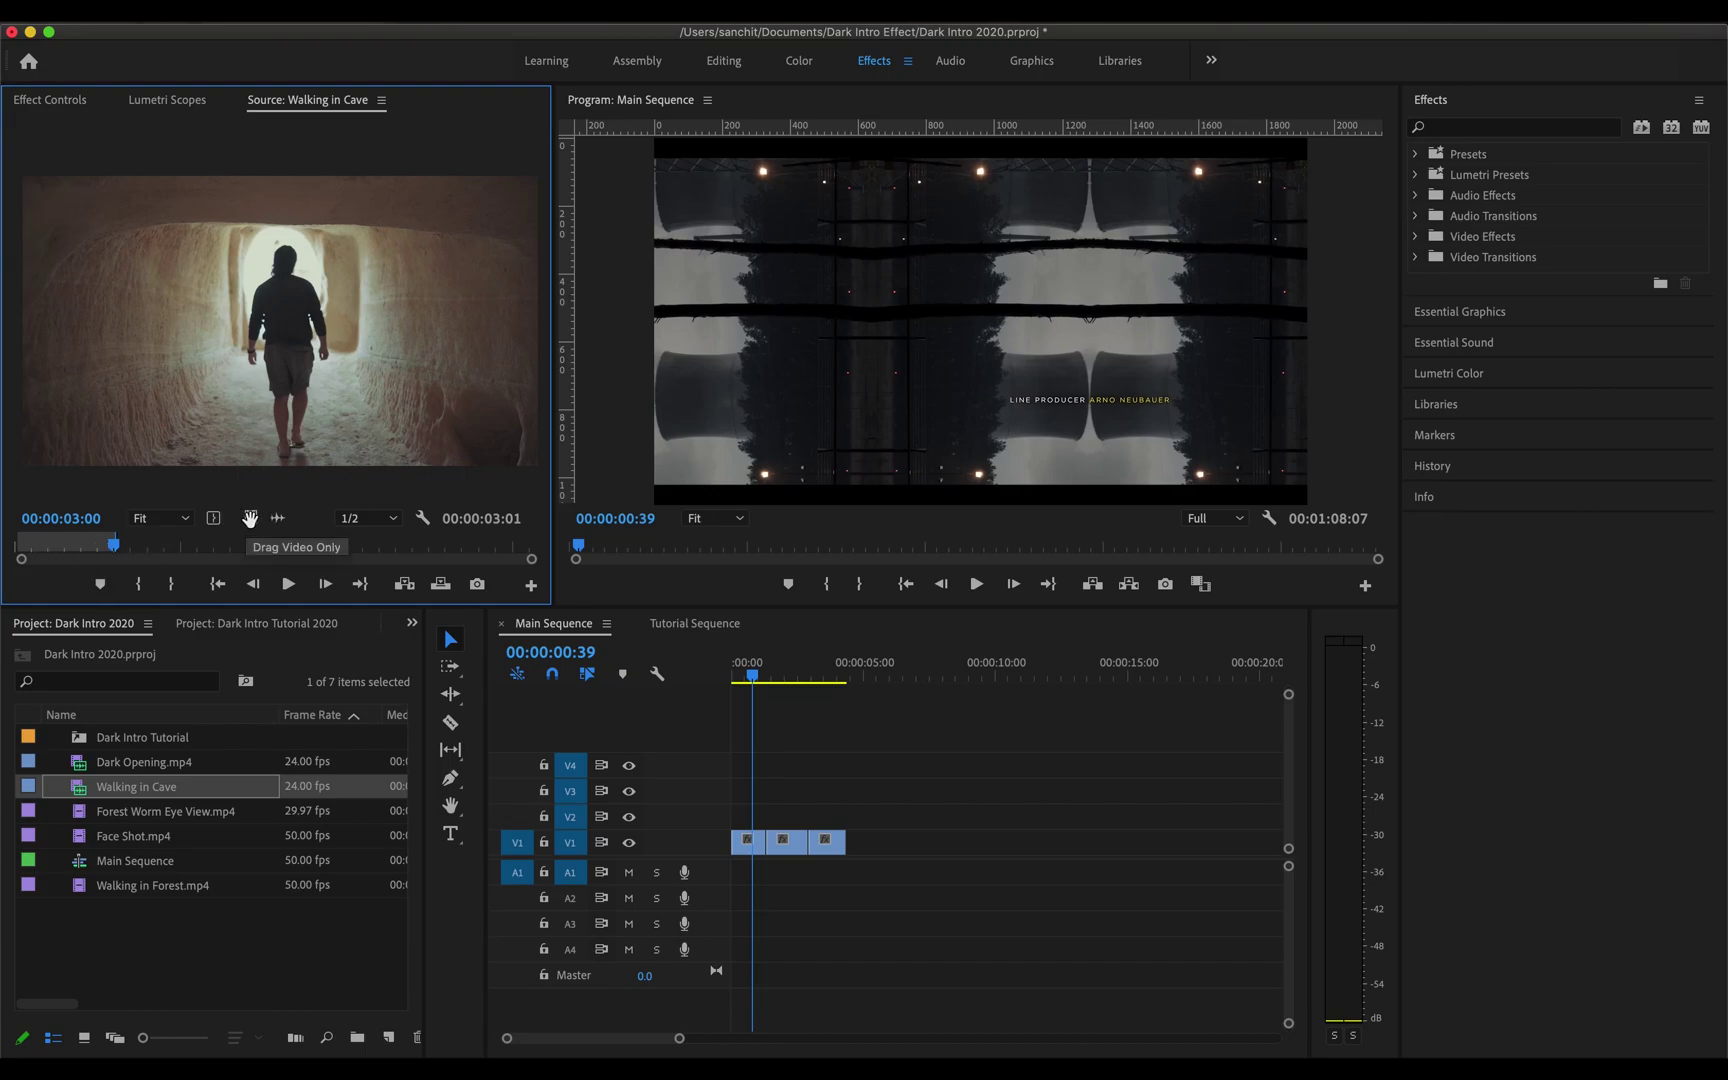
drag(692, 607, 1022, 828)
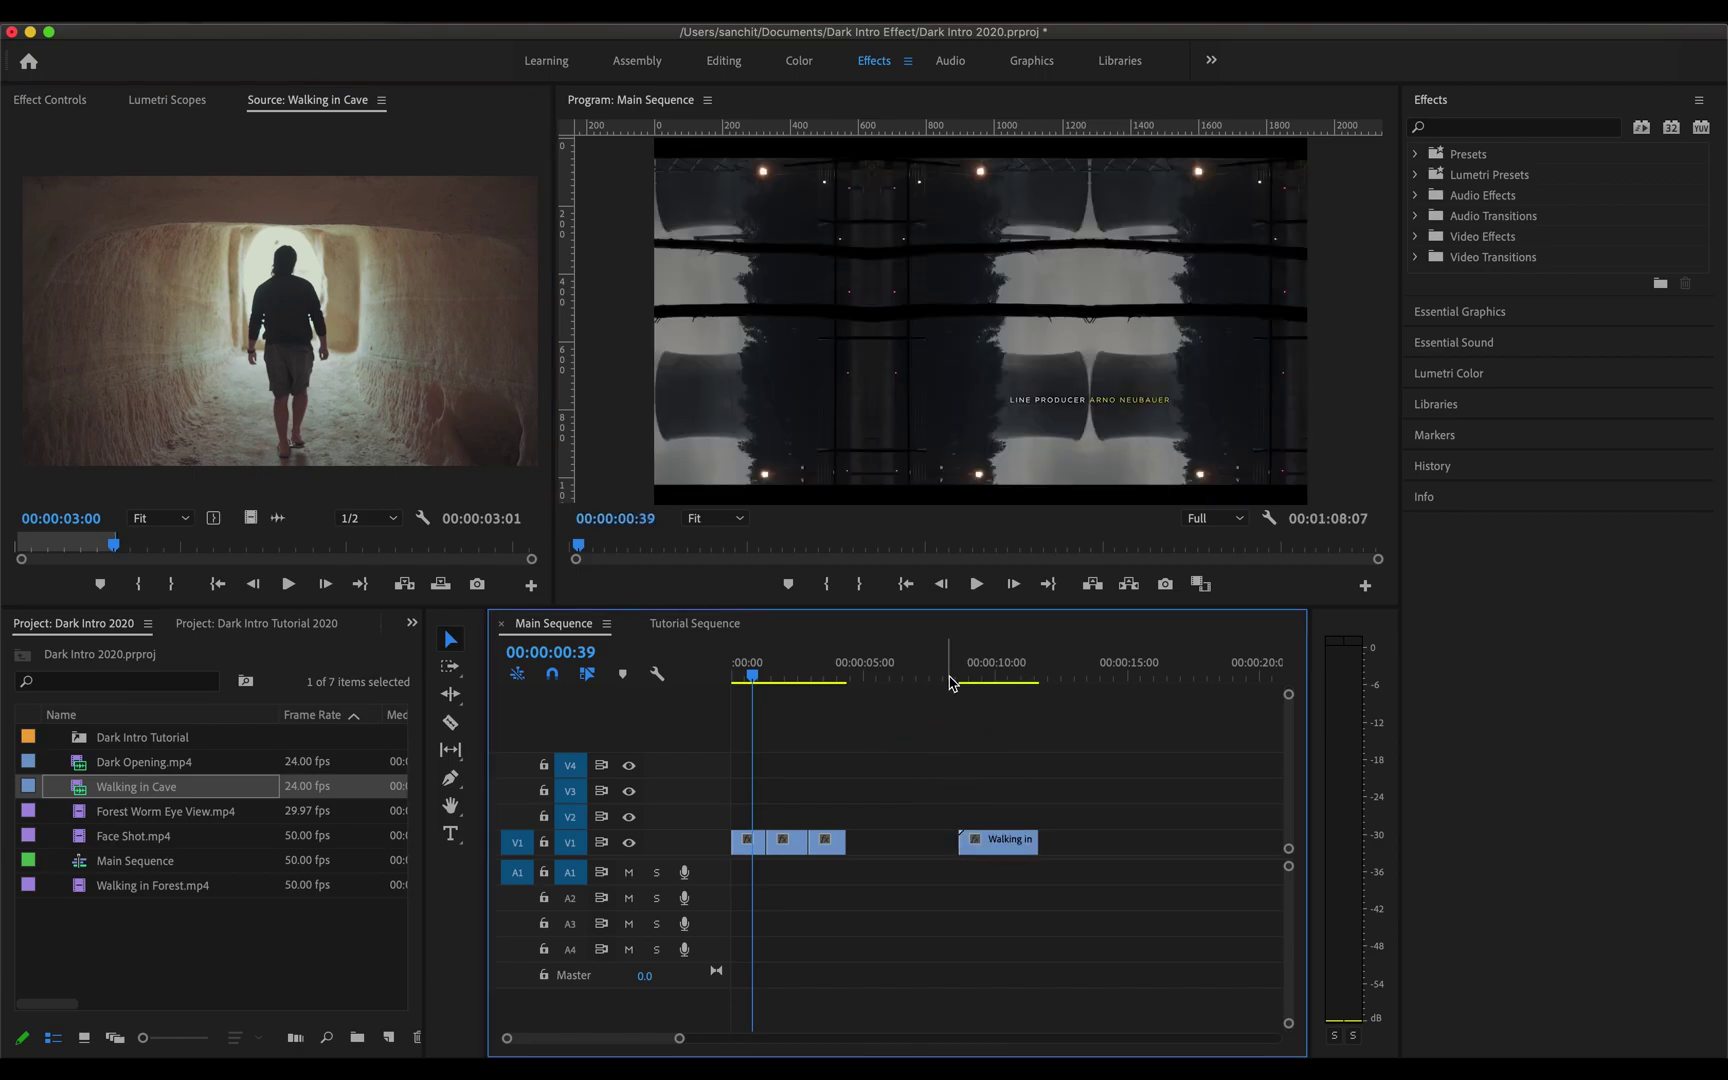
drag(956, 681, 962, 681)
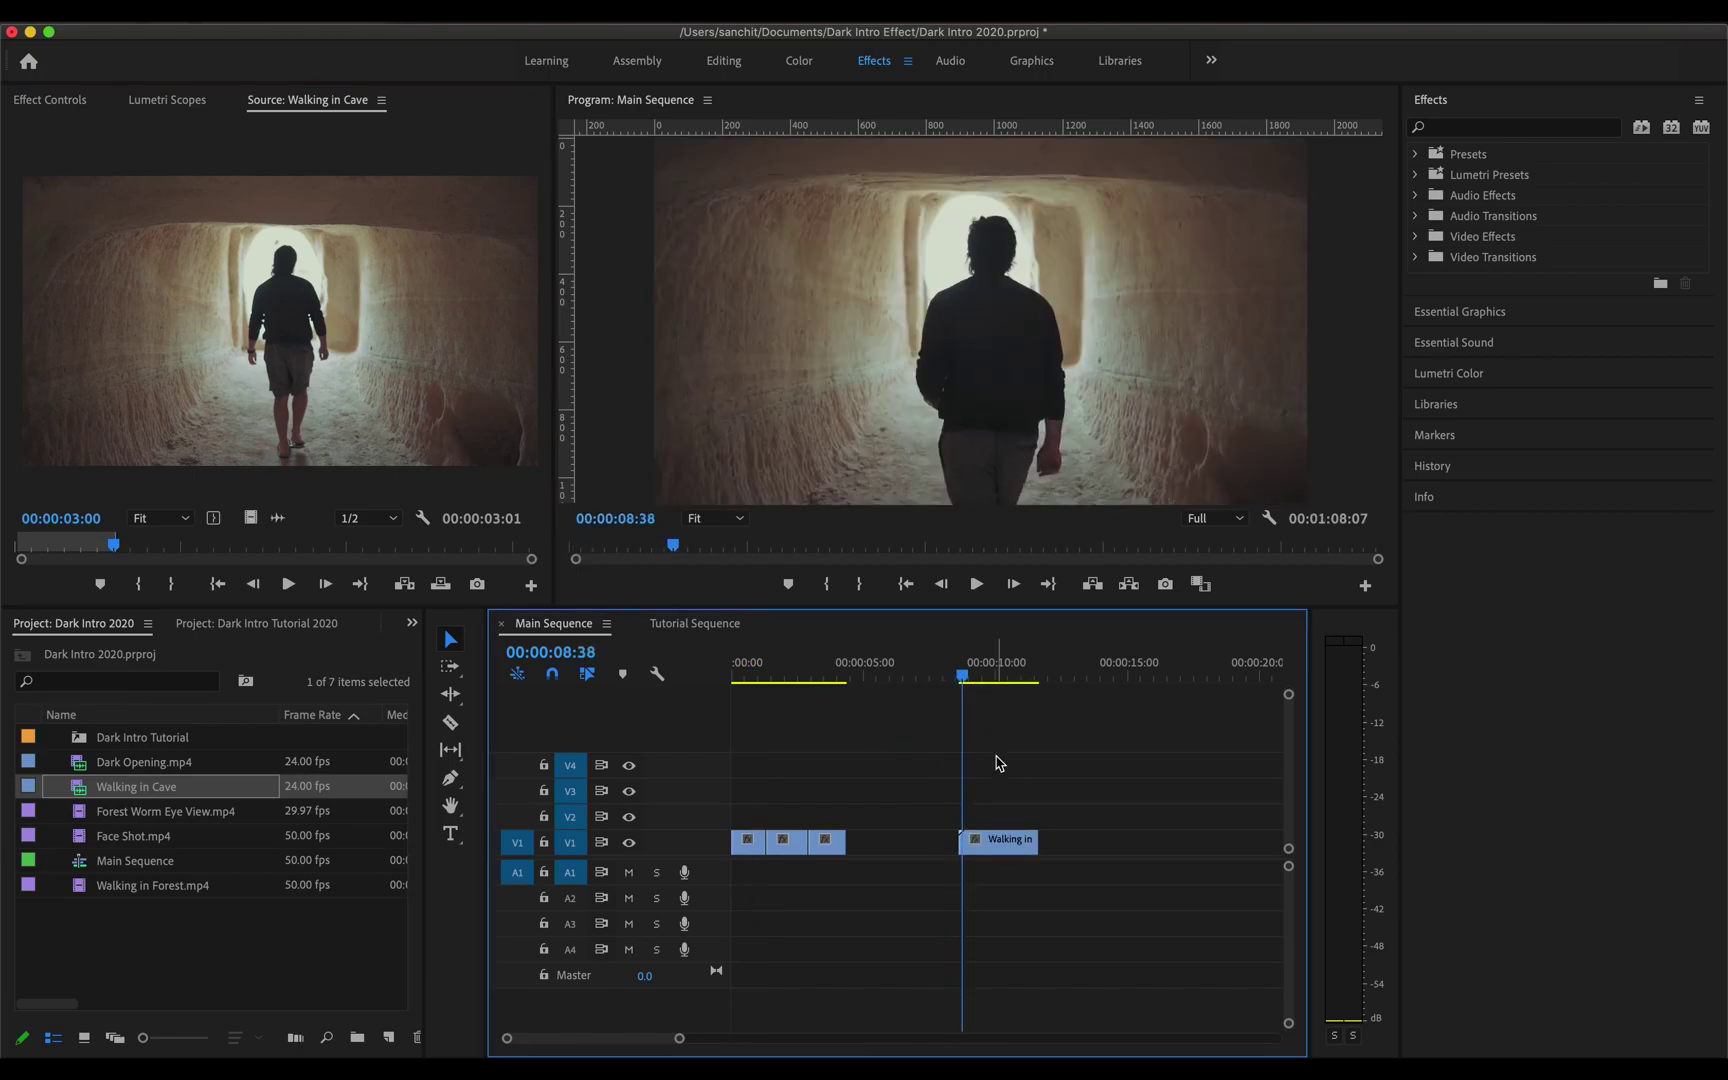
click(988, 845)
Step: Rotate the cave clip to -90° in Effect Controls
click(50, 102)
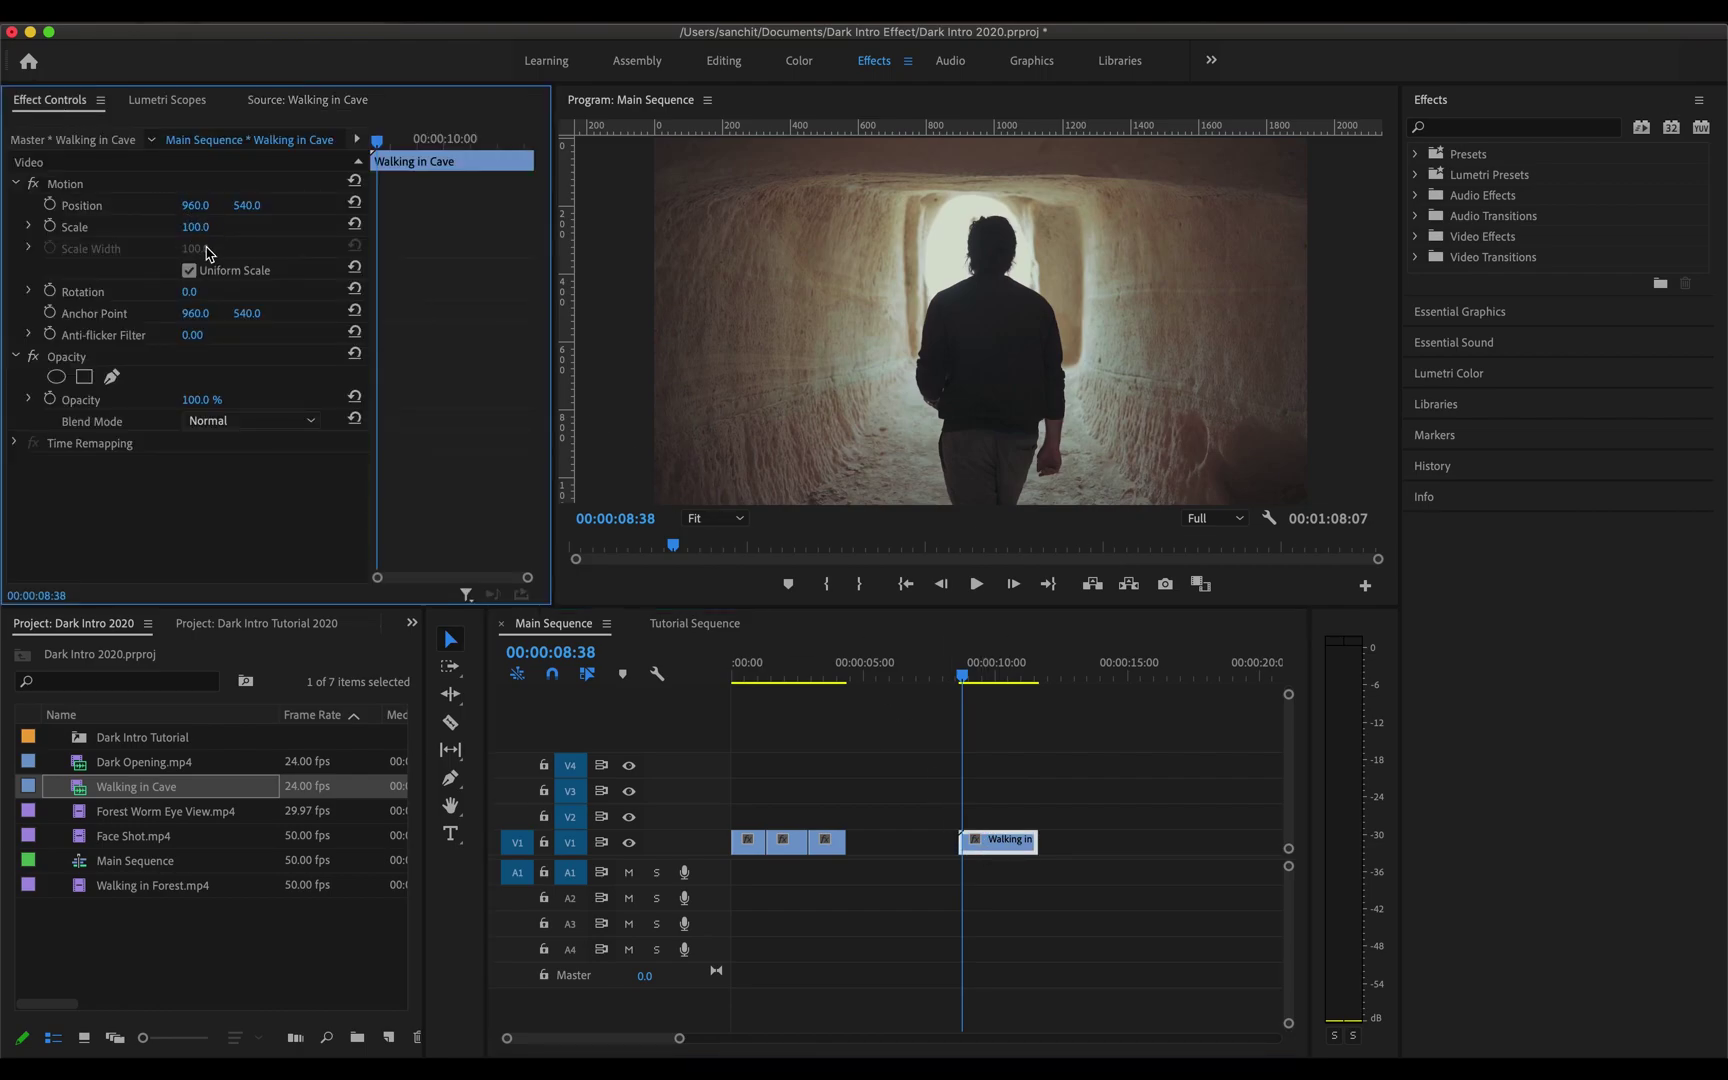
click(204, 290)
text(-90)
key(Return)
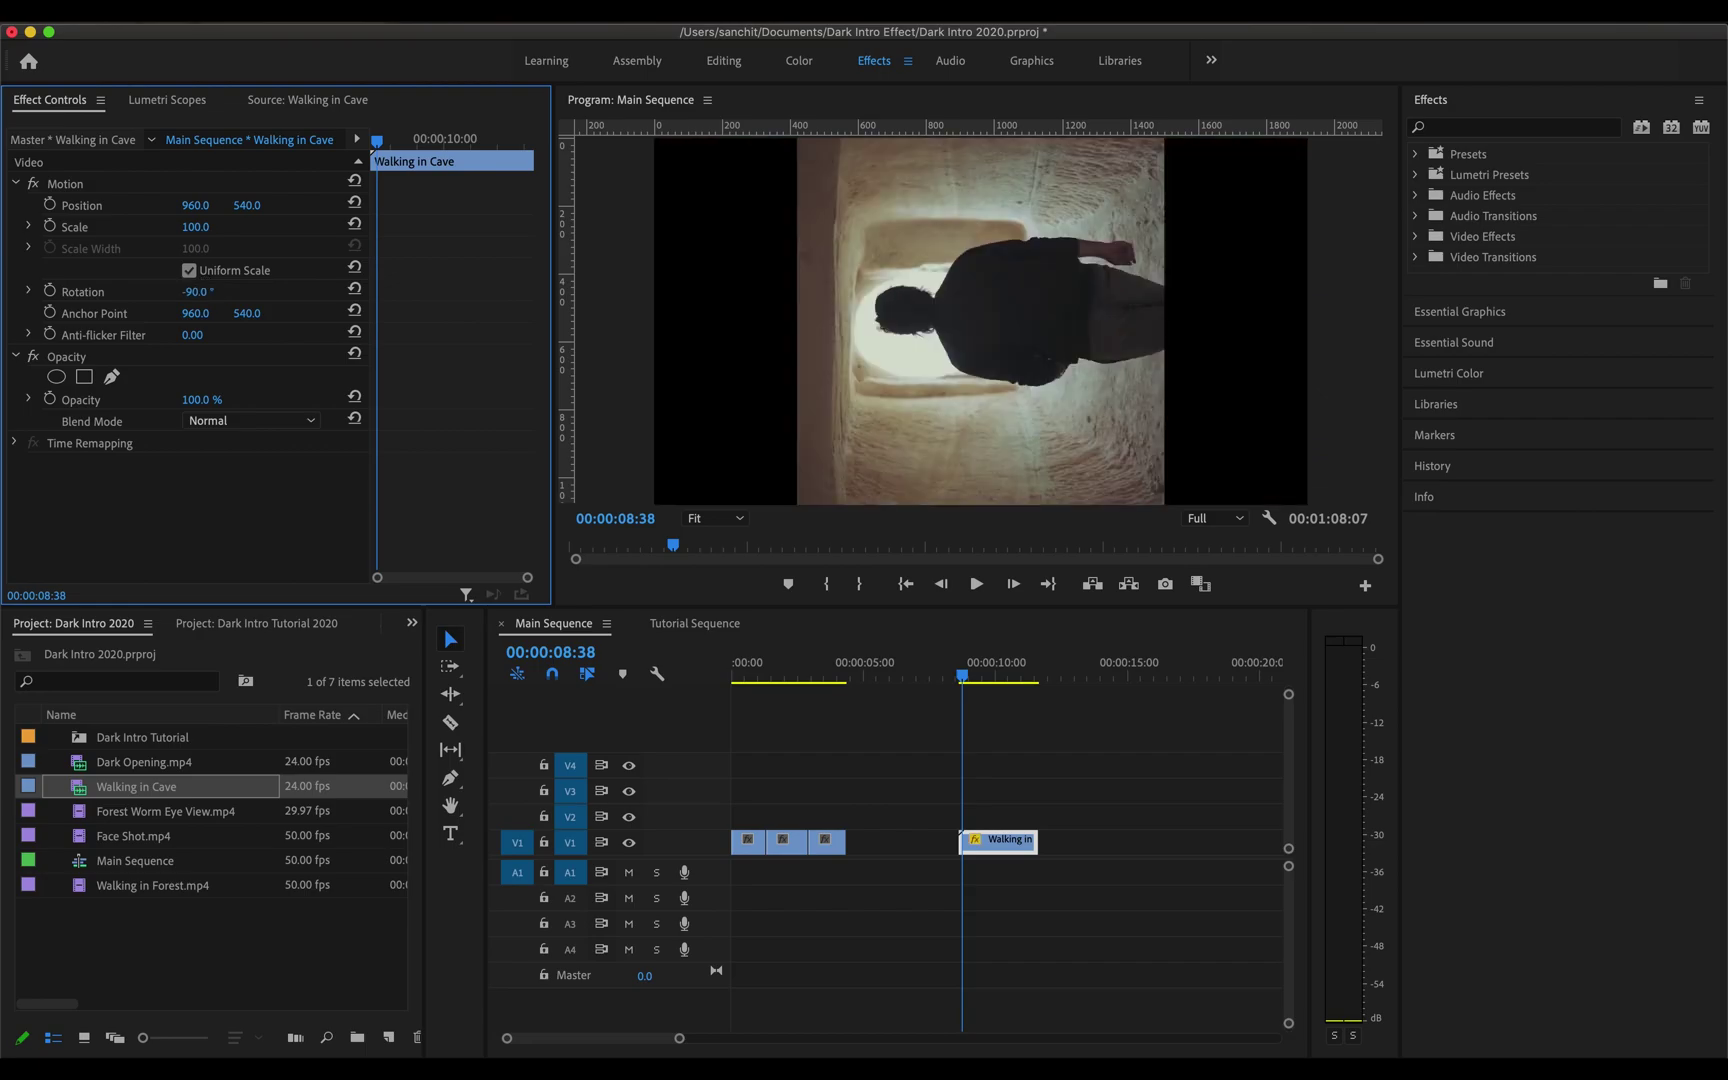
Step: Move the cave clip to position 380, 763 and scale it to 80%
drag(198, 207, 40, 207)
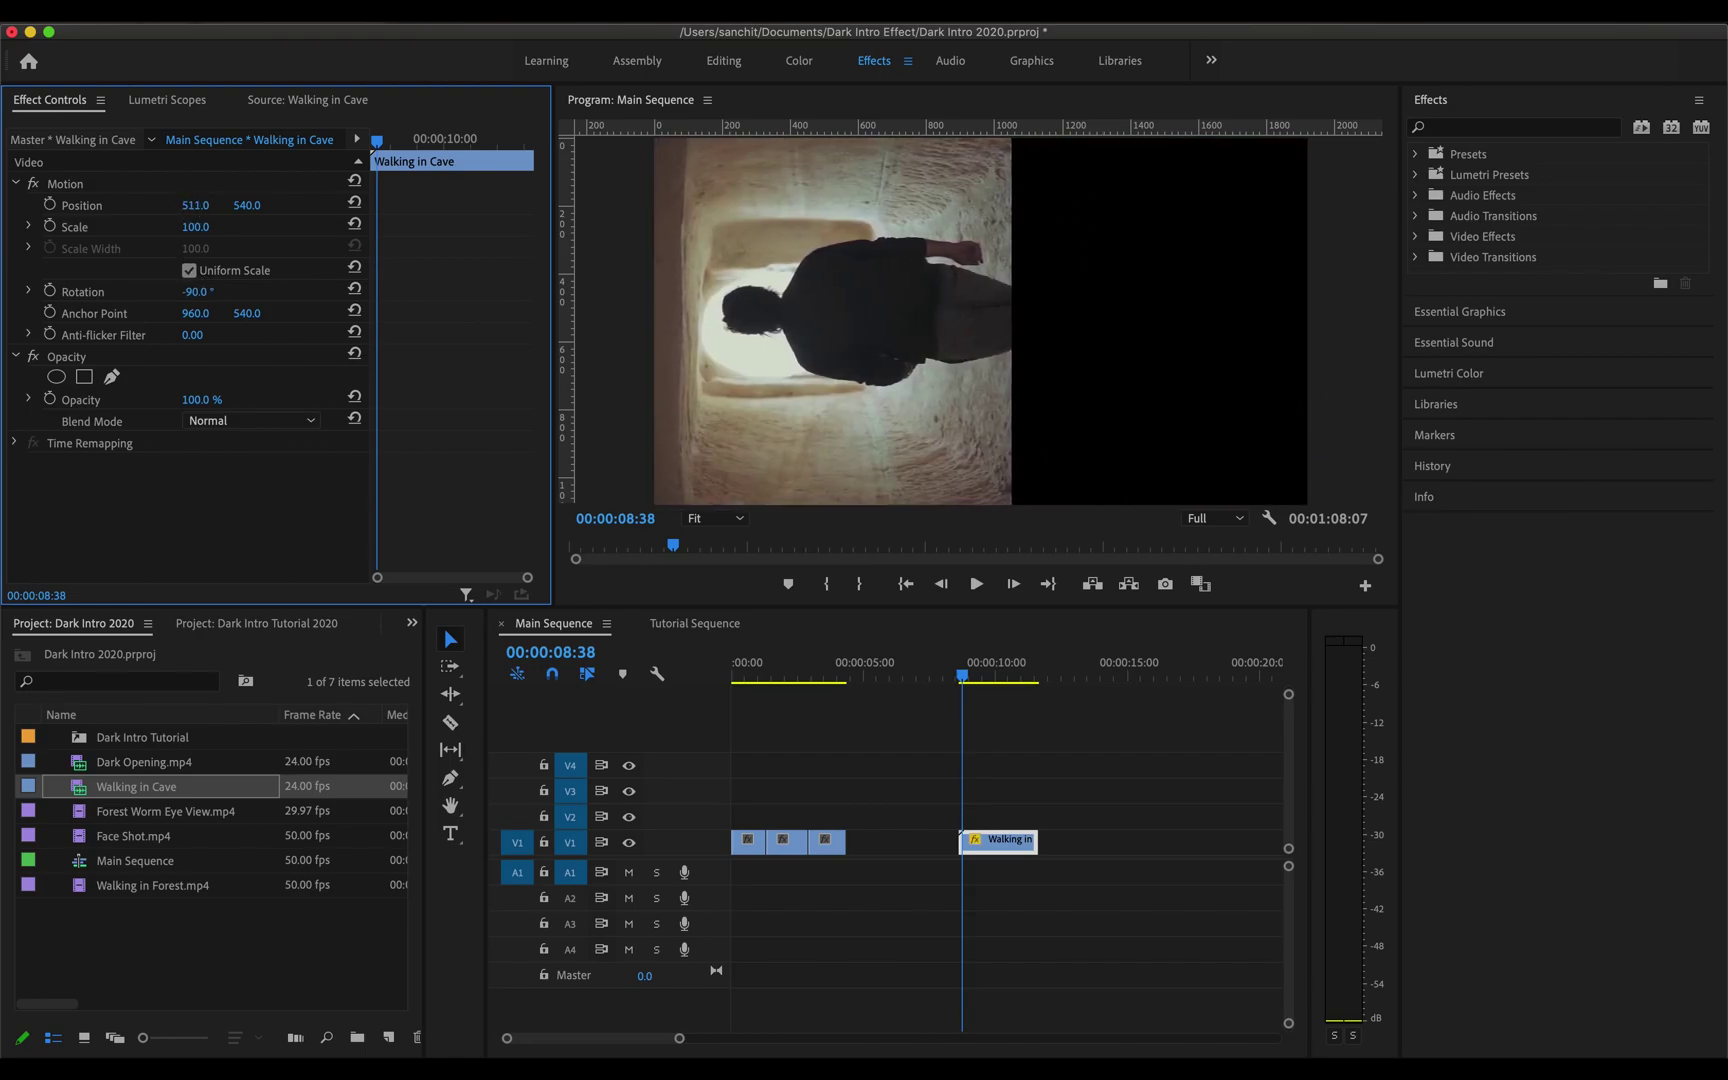
click(196, 205)
text(380)
key(Return)
drag(247, 205, 330, 205)
click(196, 227)
text(80)
key(Return)
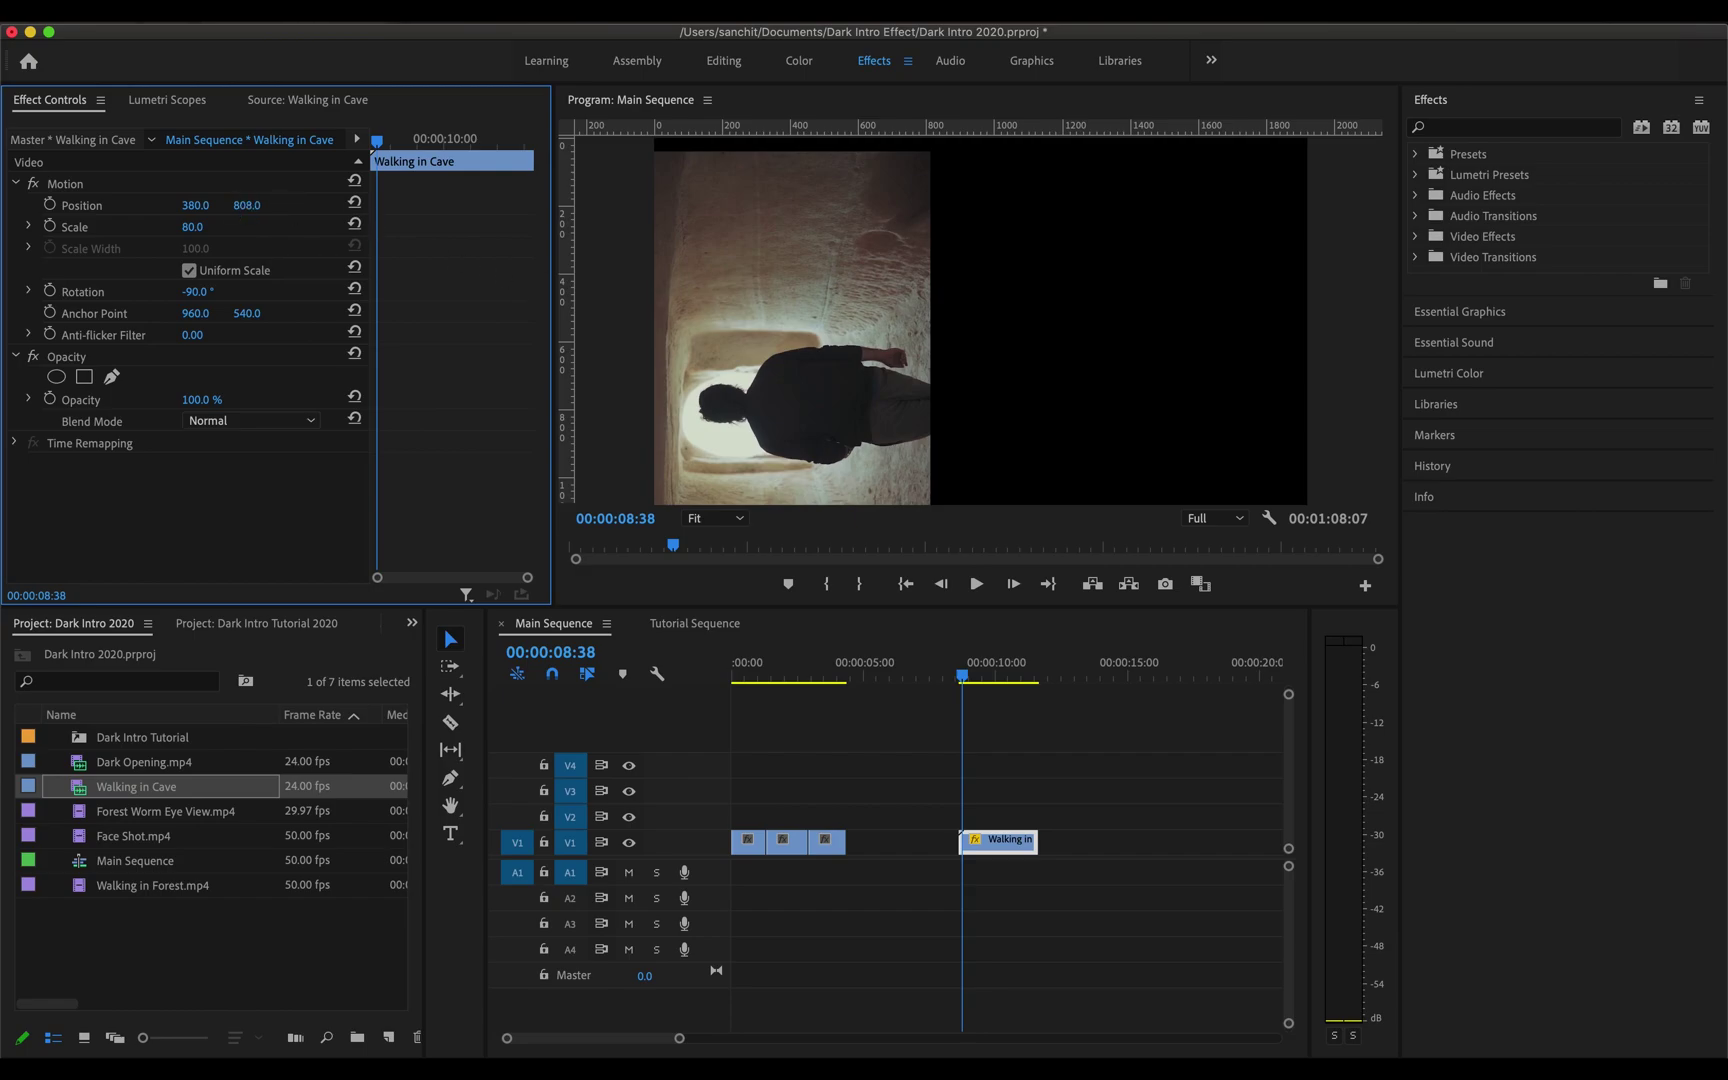
drag(247, 205, 222, 205)
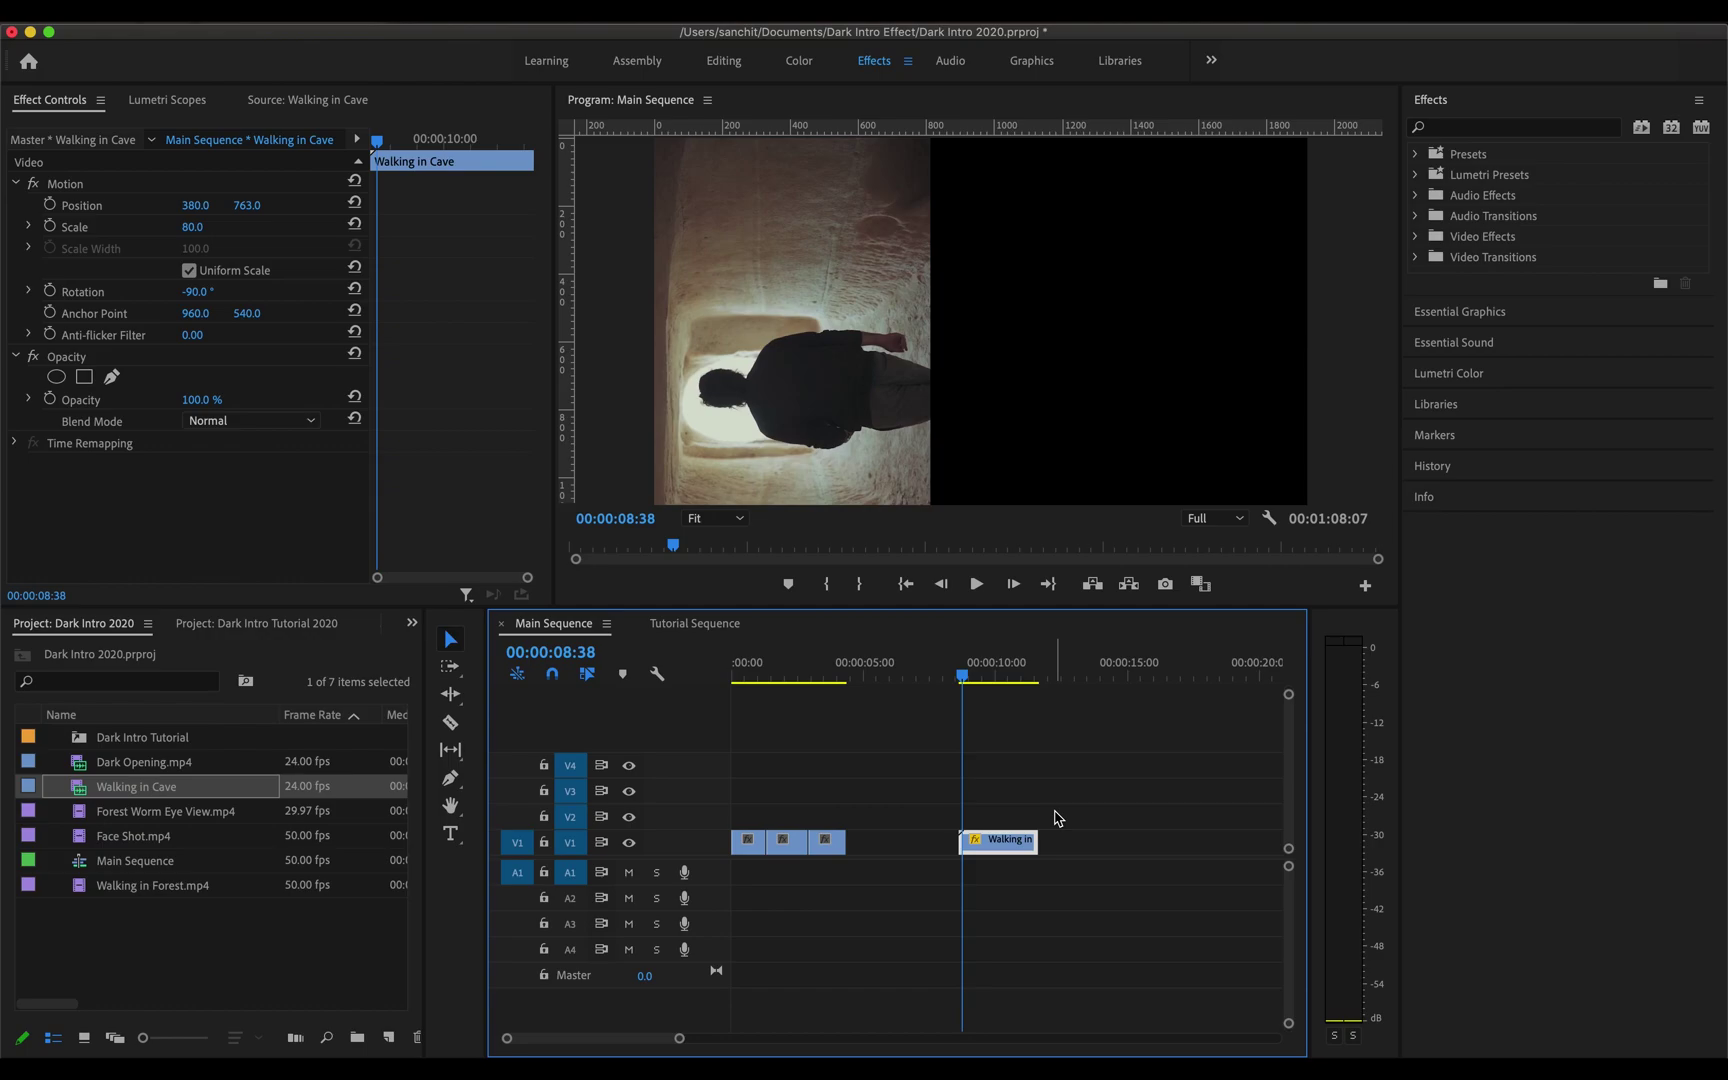
Step: Try the Mirror effect on the cave clip, adjust its reflection centre, then delete it
click(1518, 131)
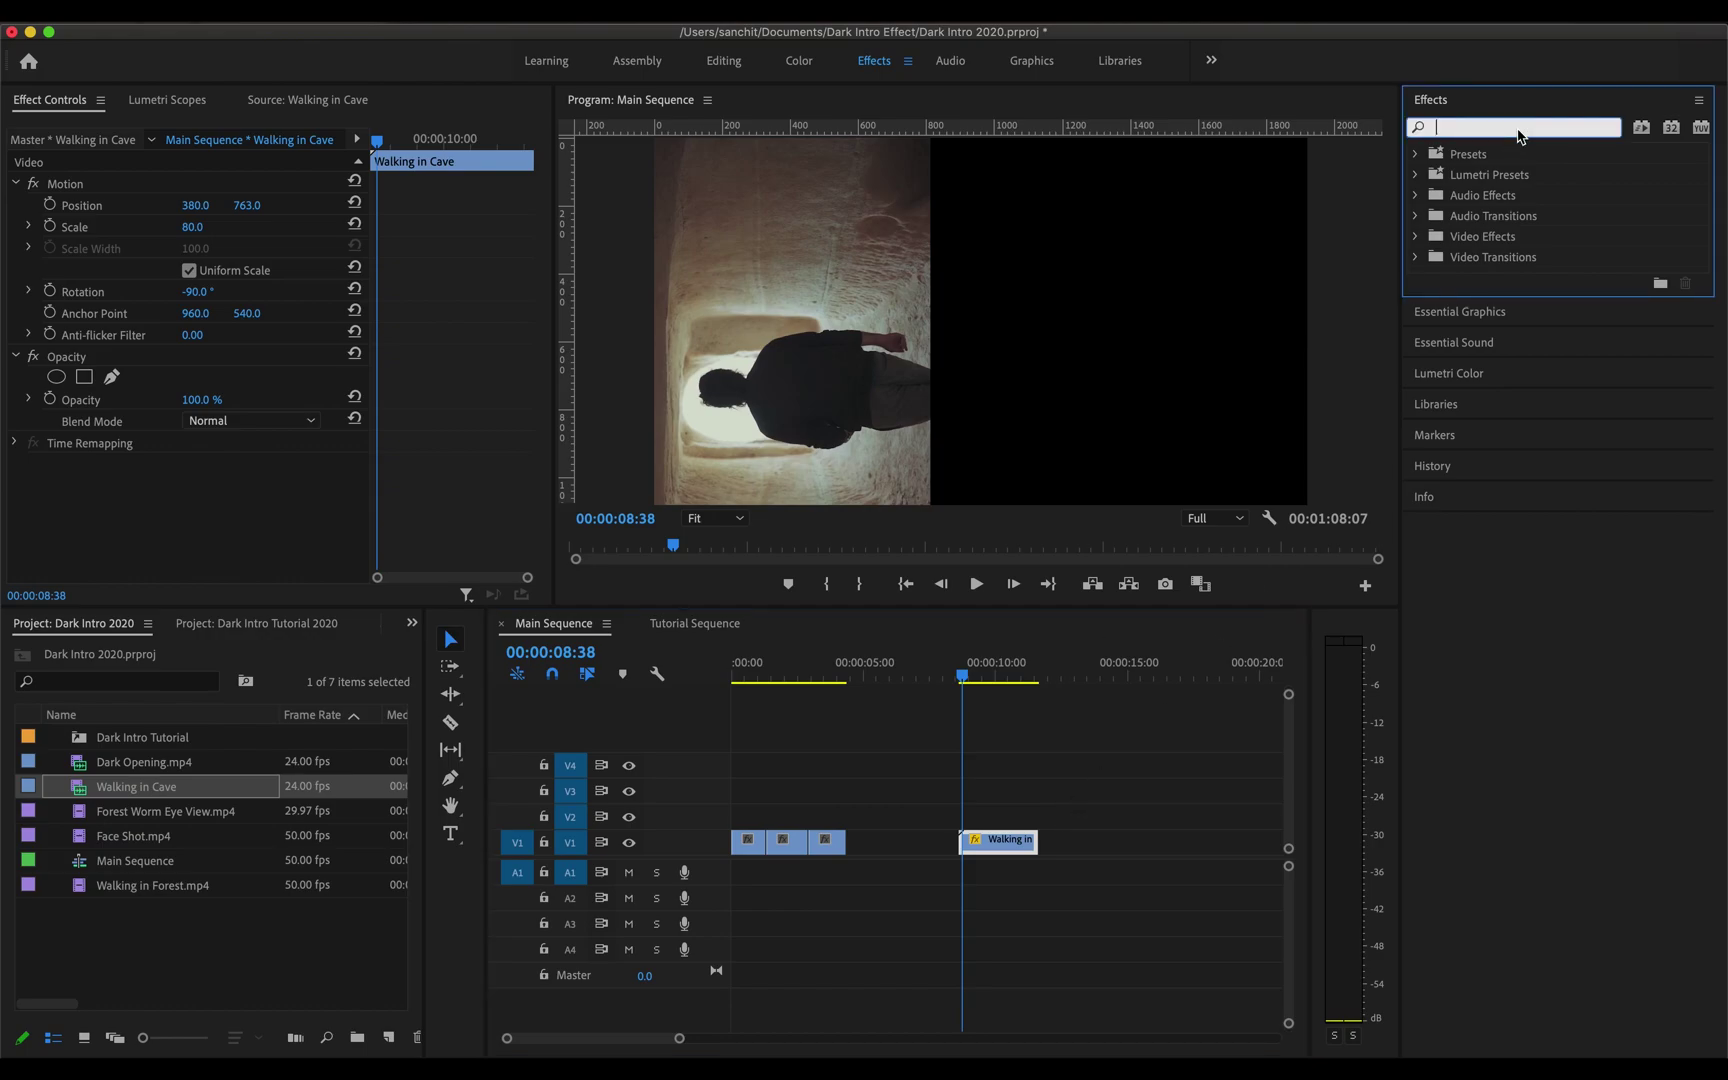
text(mirror)
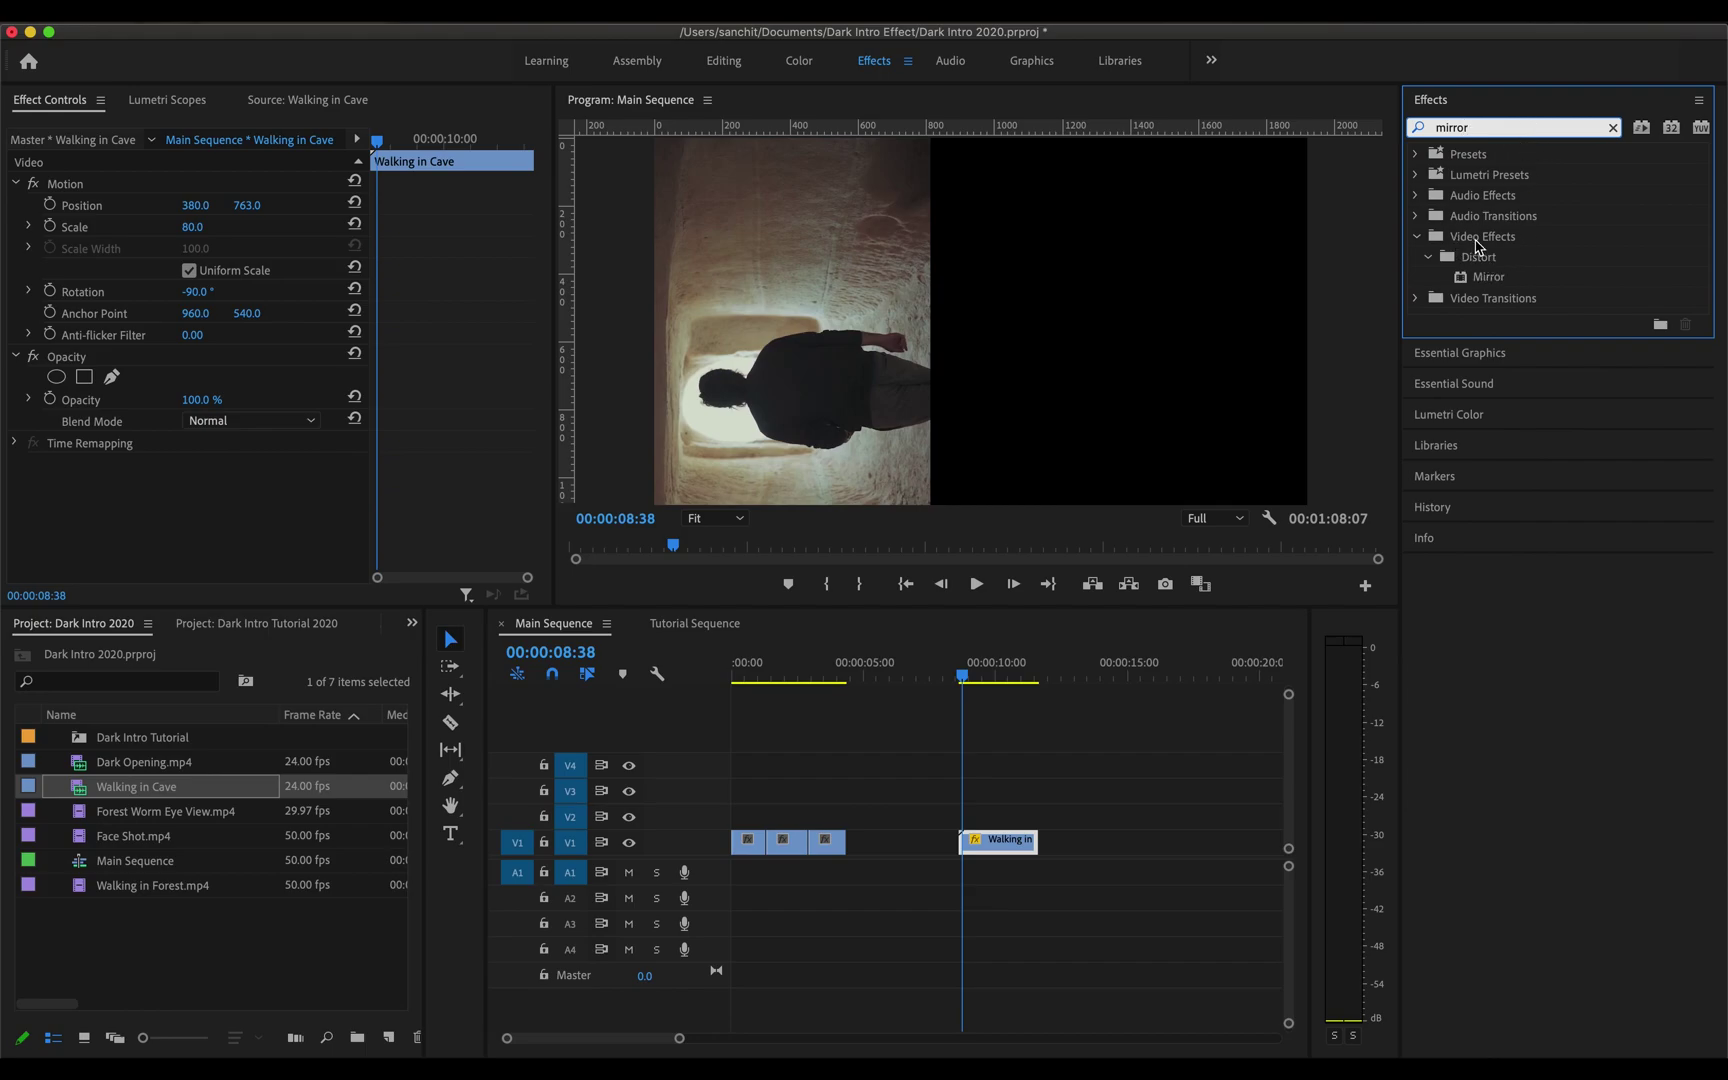
drag(1499, 279, 995, 850)
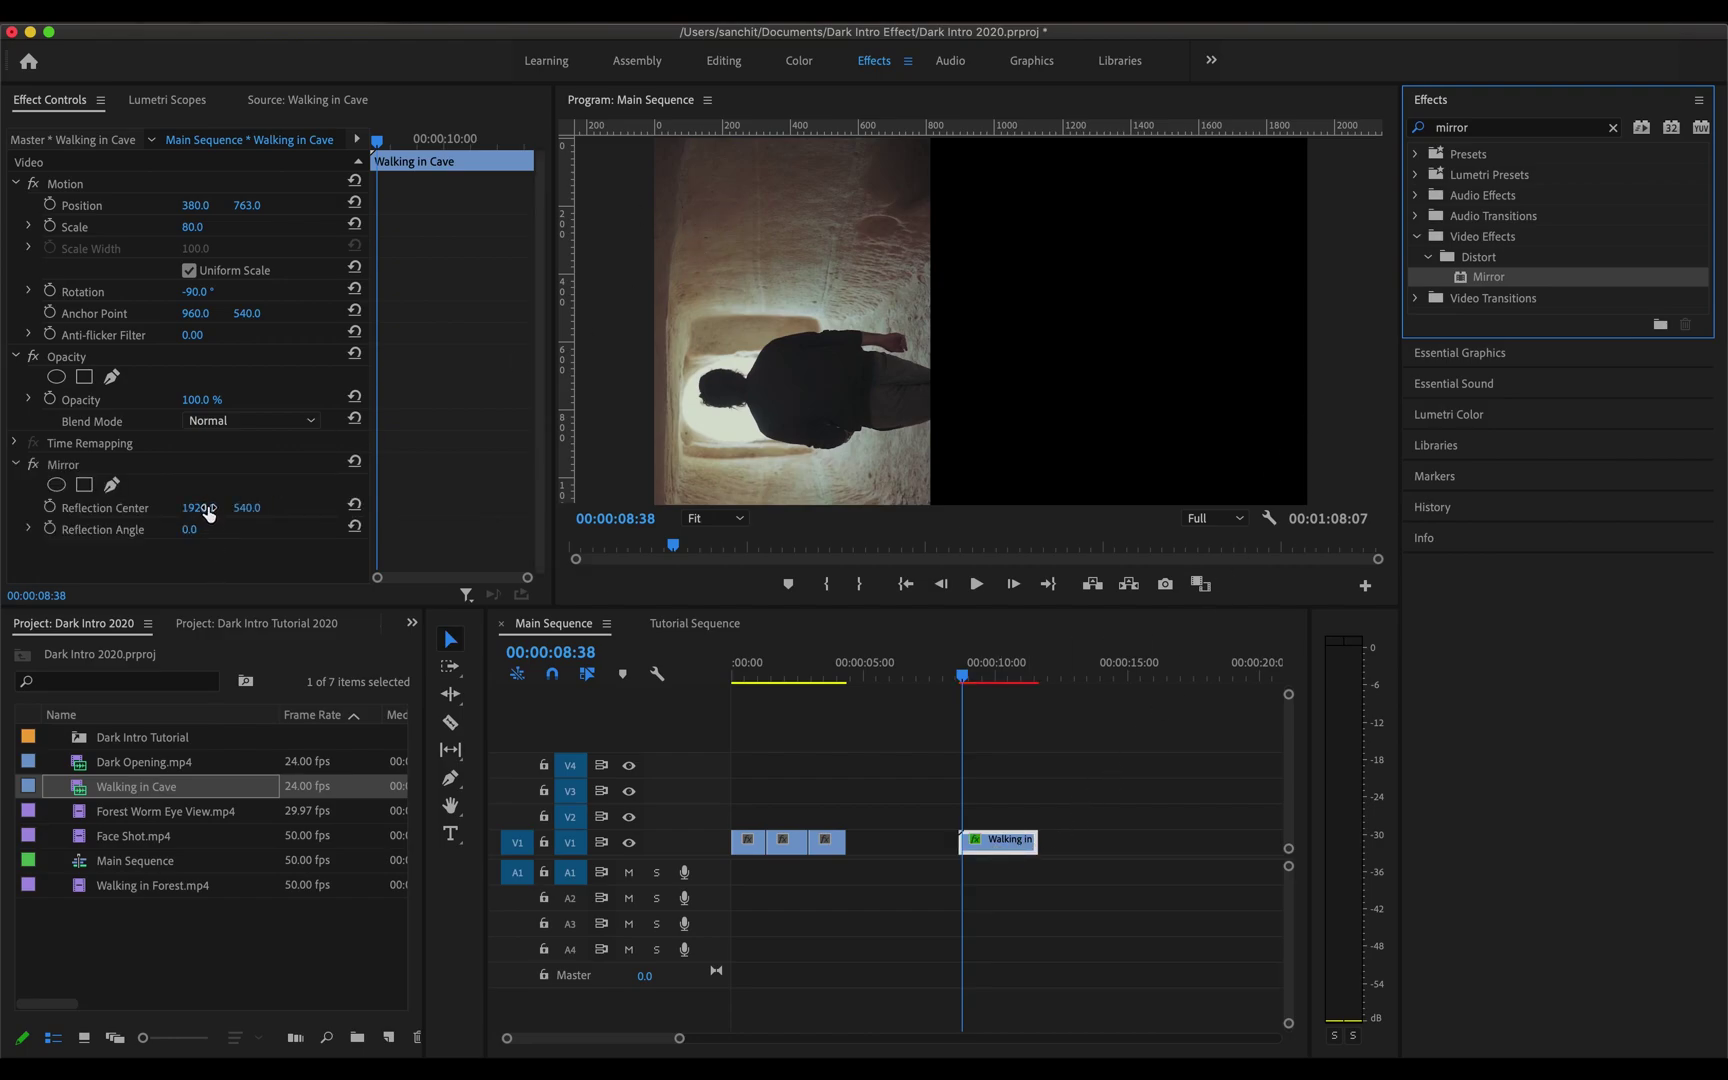
drag(208, 512, 90, 512)
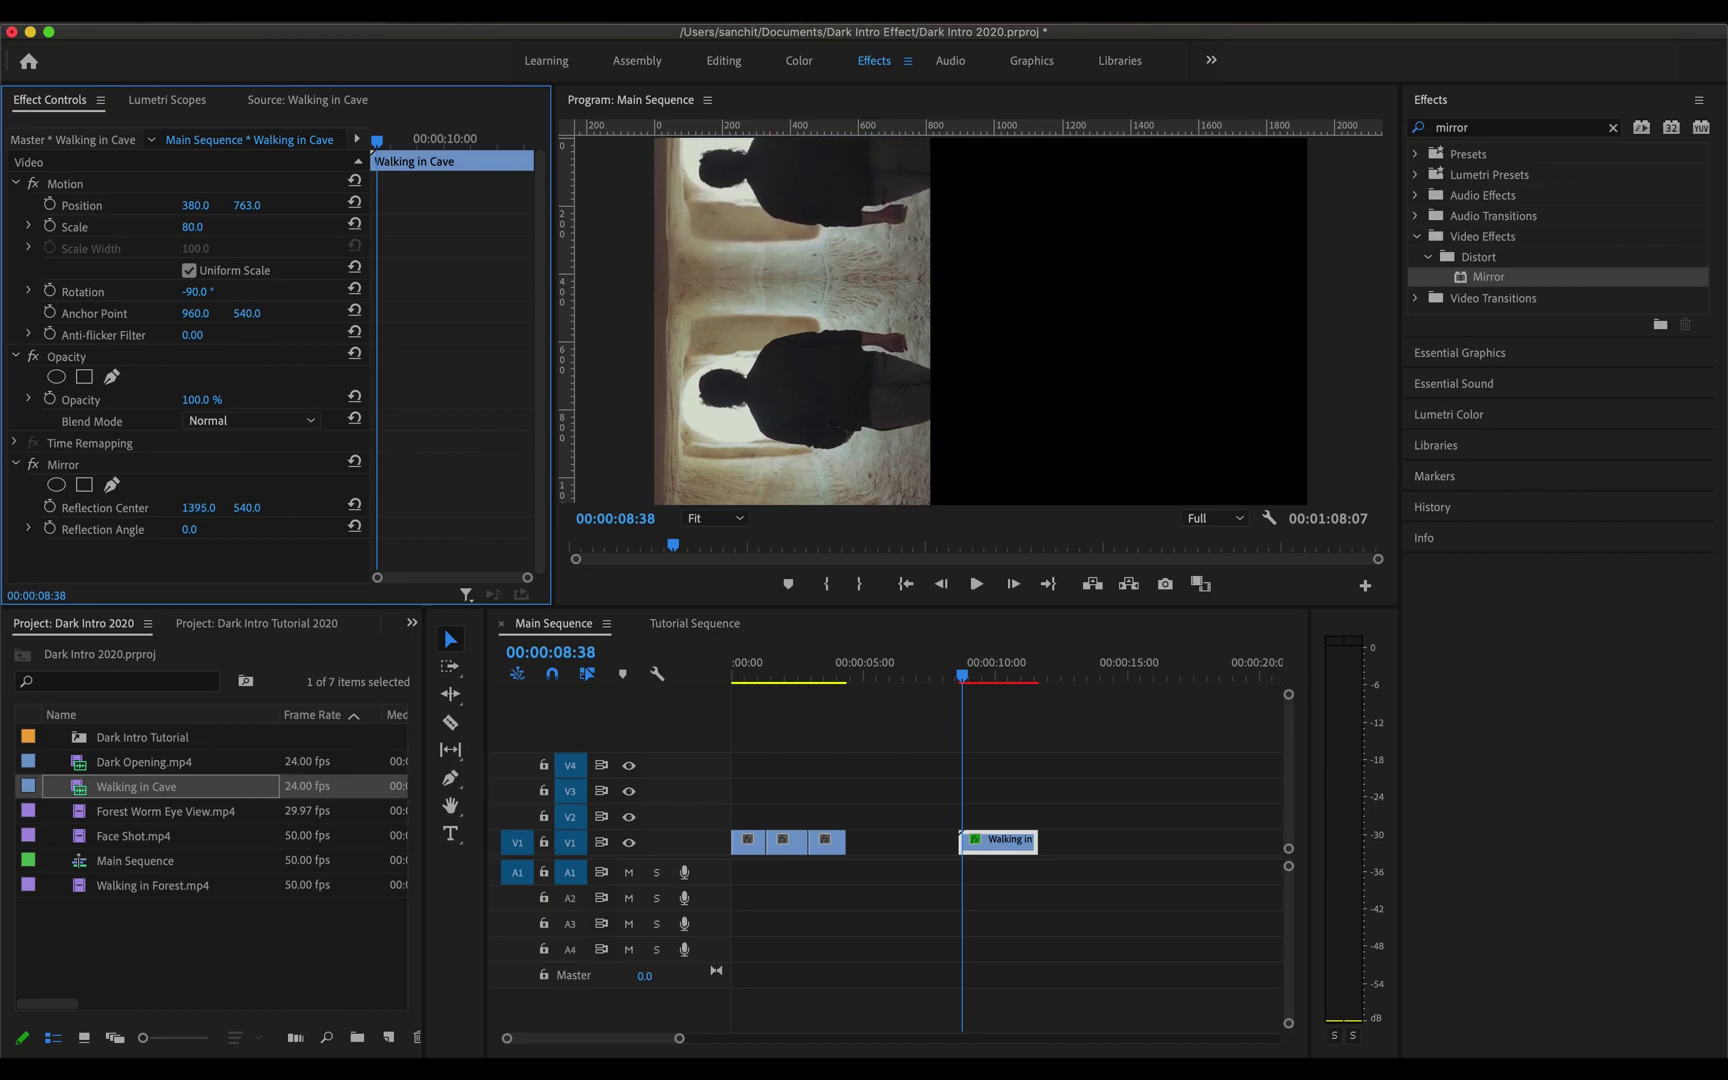
mouse_move(205, 508)
mouse_down()
mouse_move(175, 508)
mouse_move(200, 508)
mouse_up()
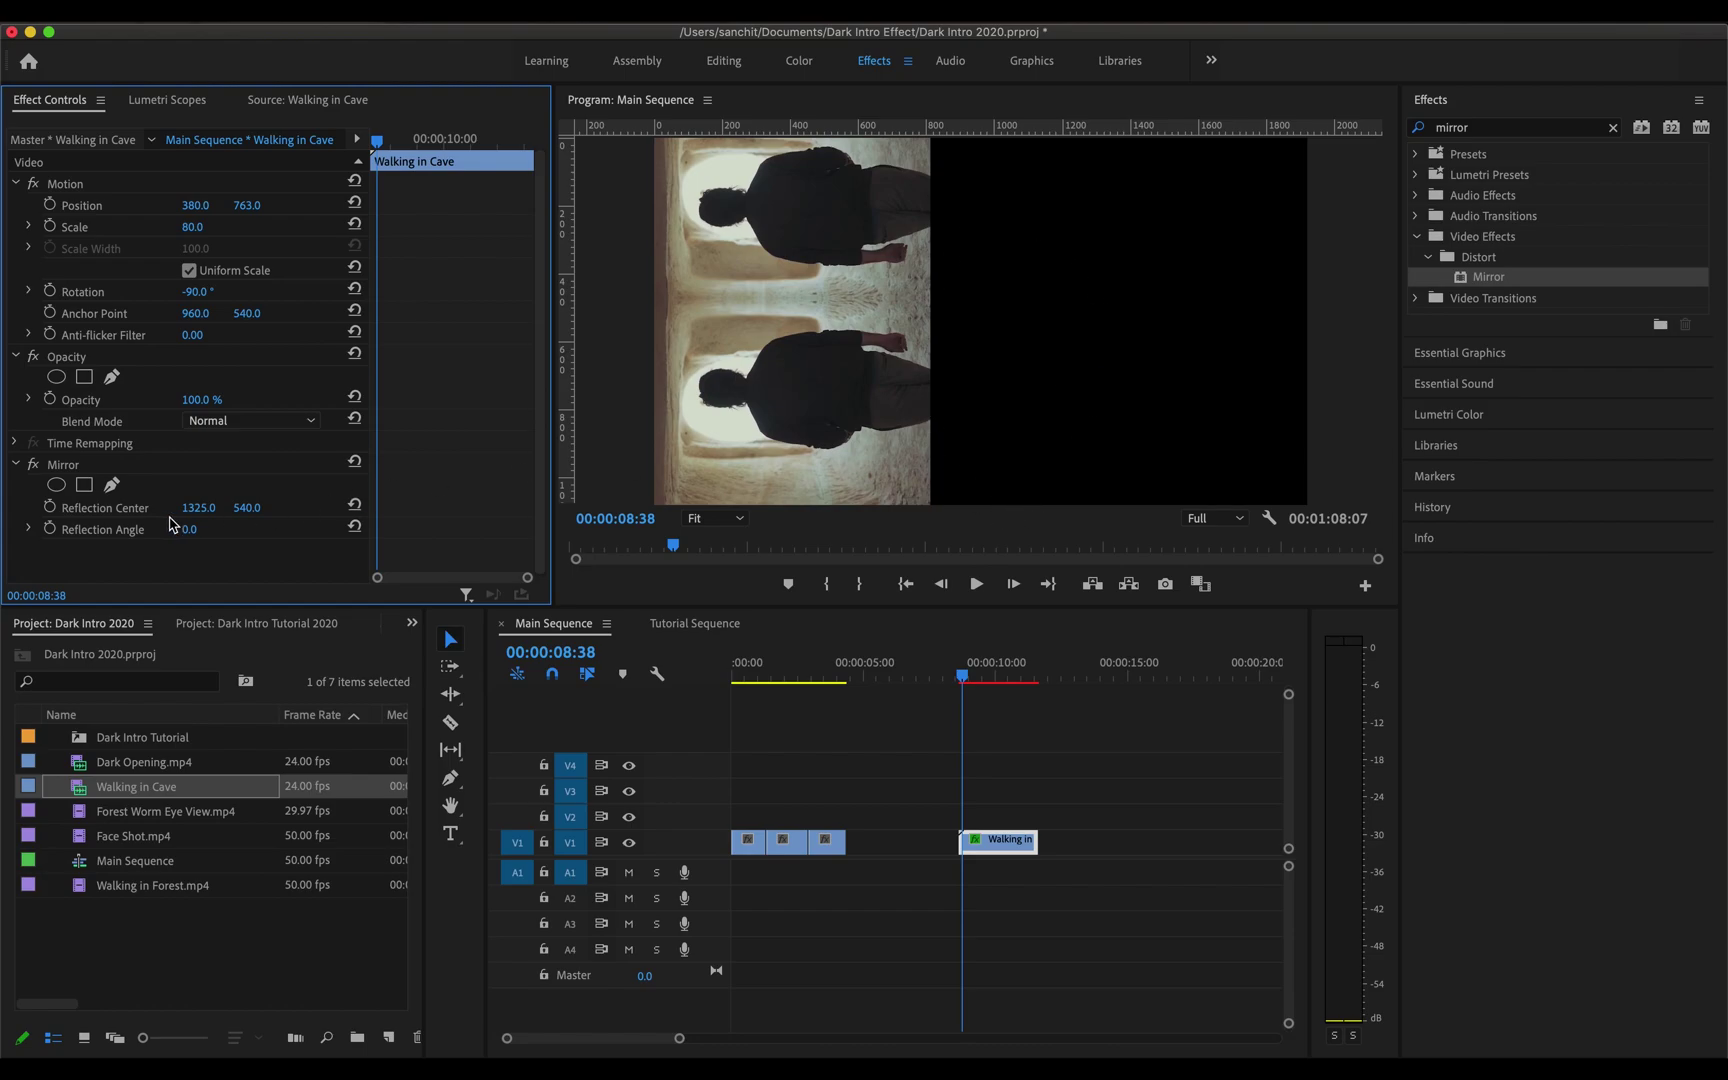
click(128, 476)
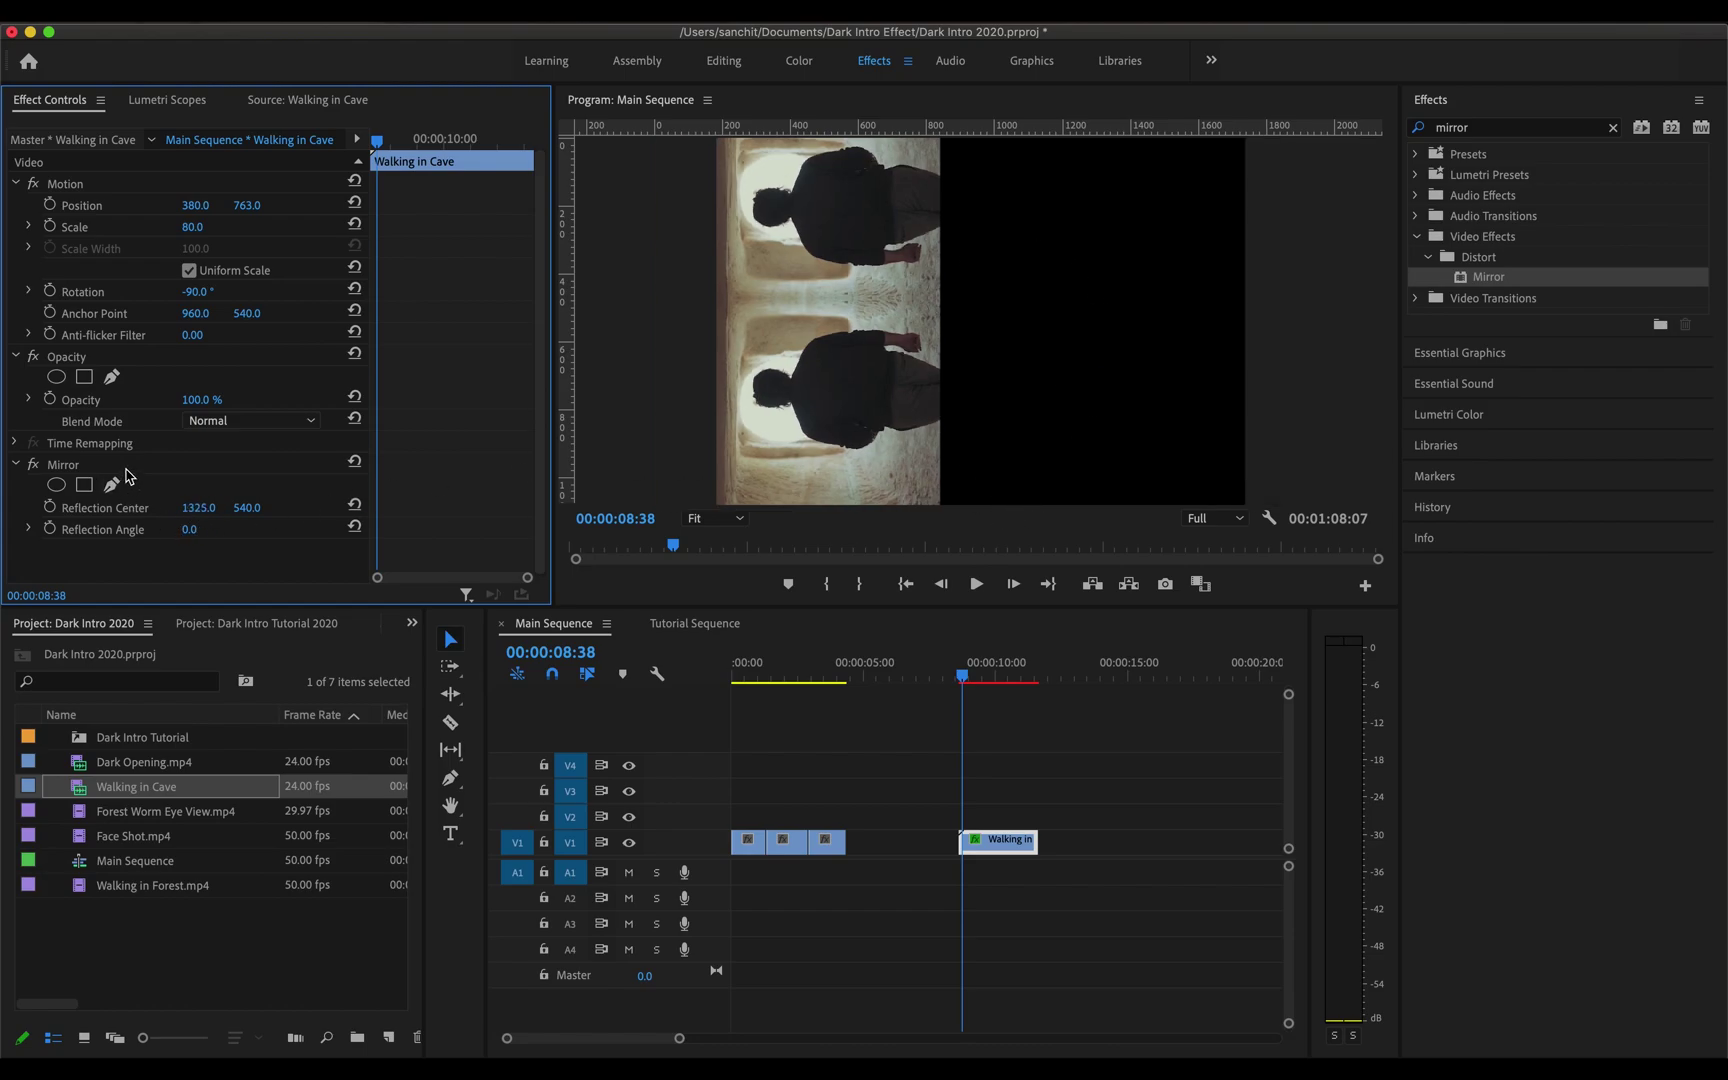
key(Delete)
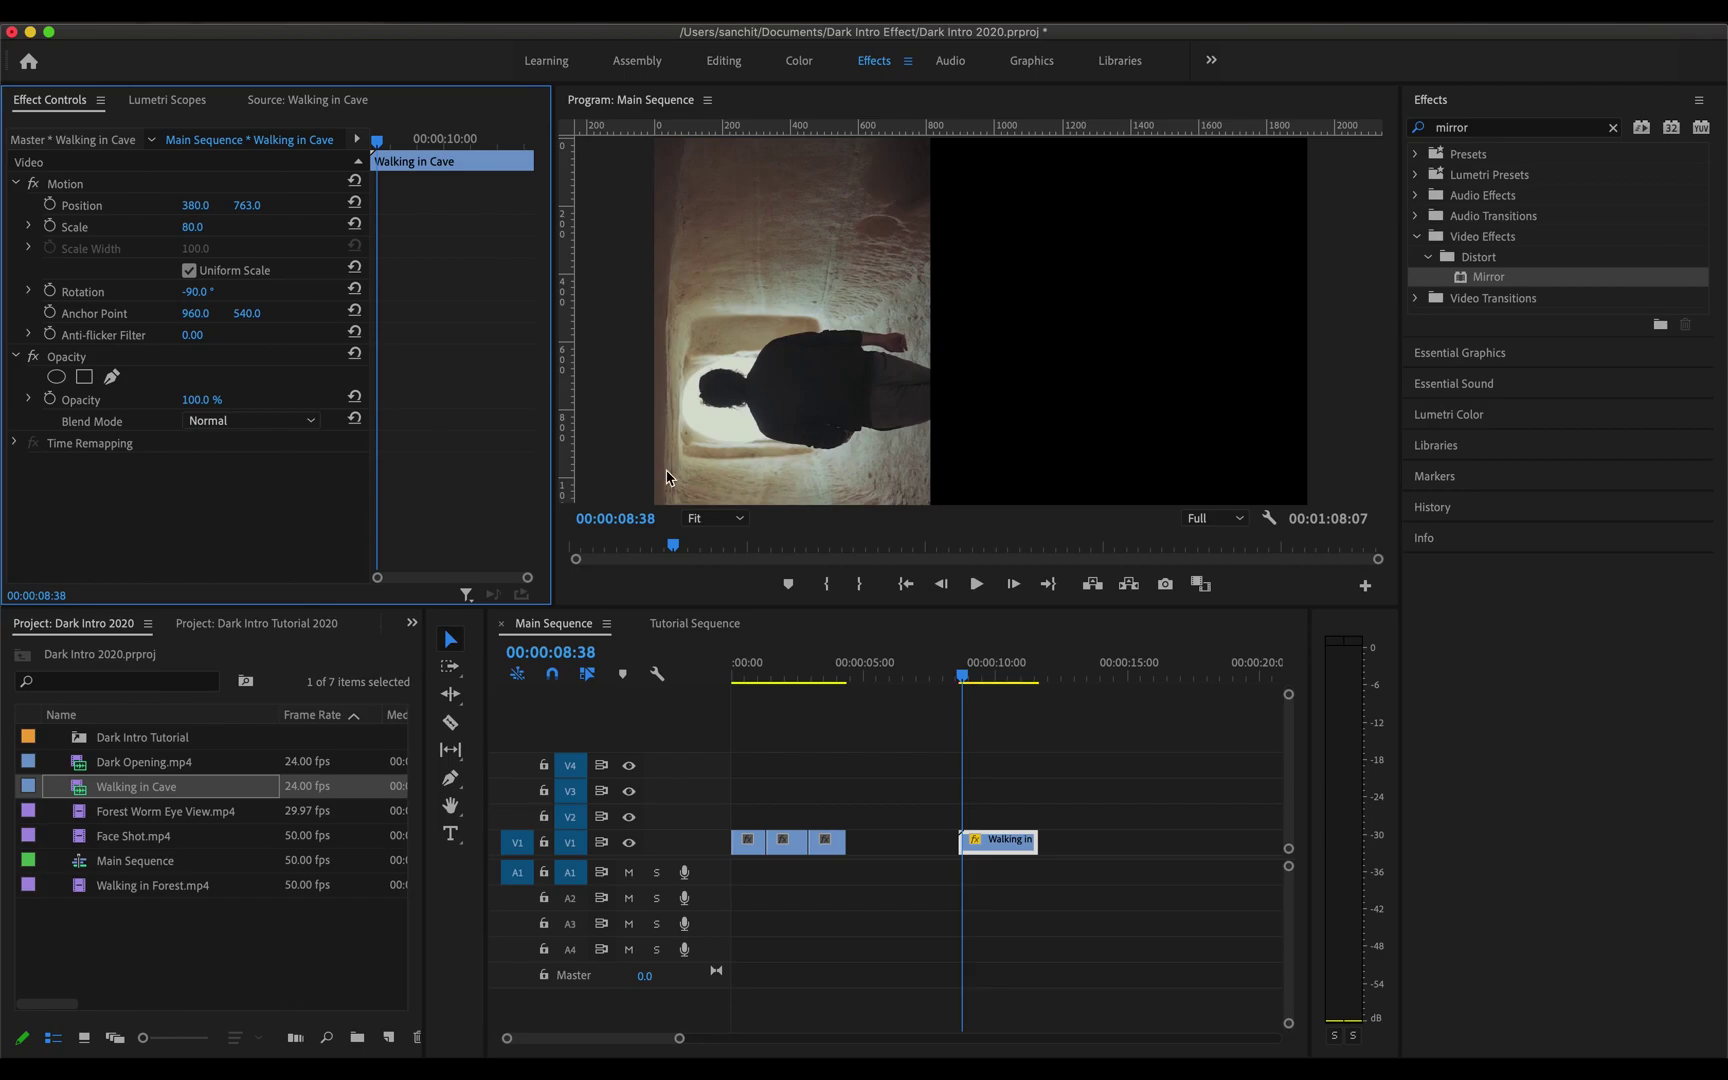
Step: Create an adjustment layer on V2 and trim it to the cave clip's length
click(389, 1037)
click(437, 852)
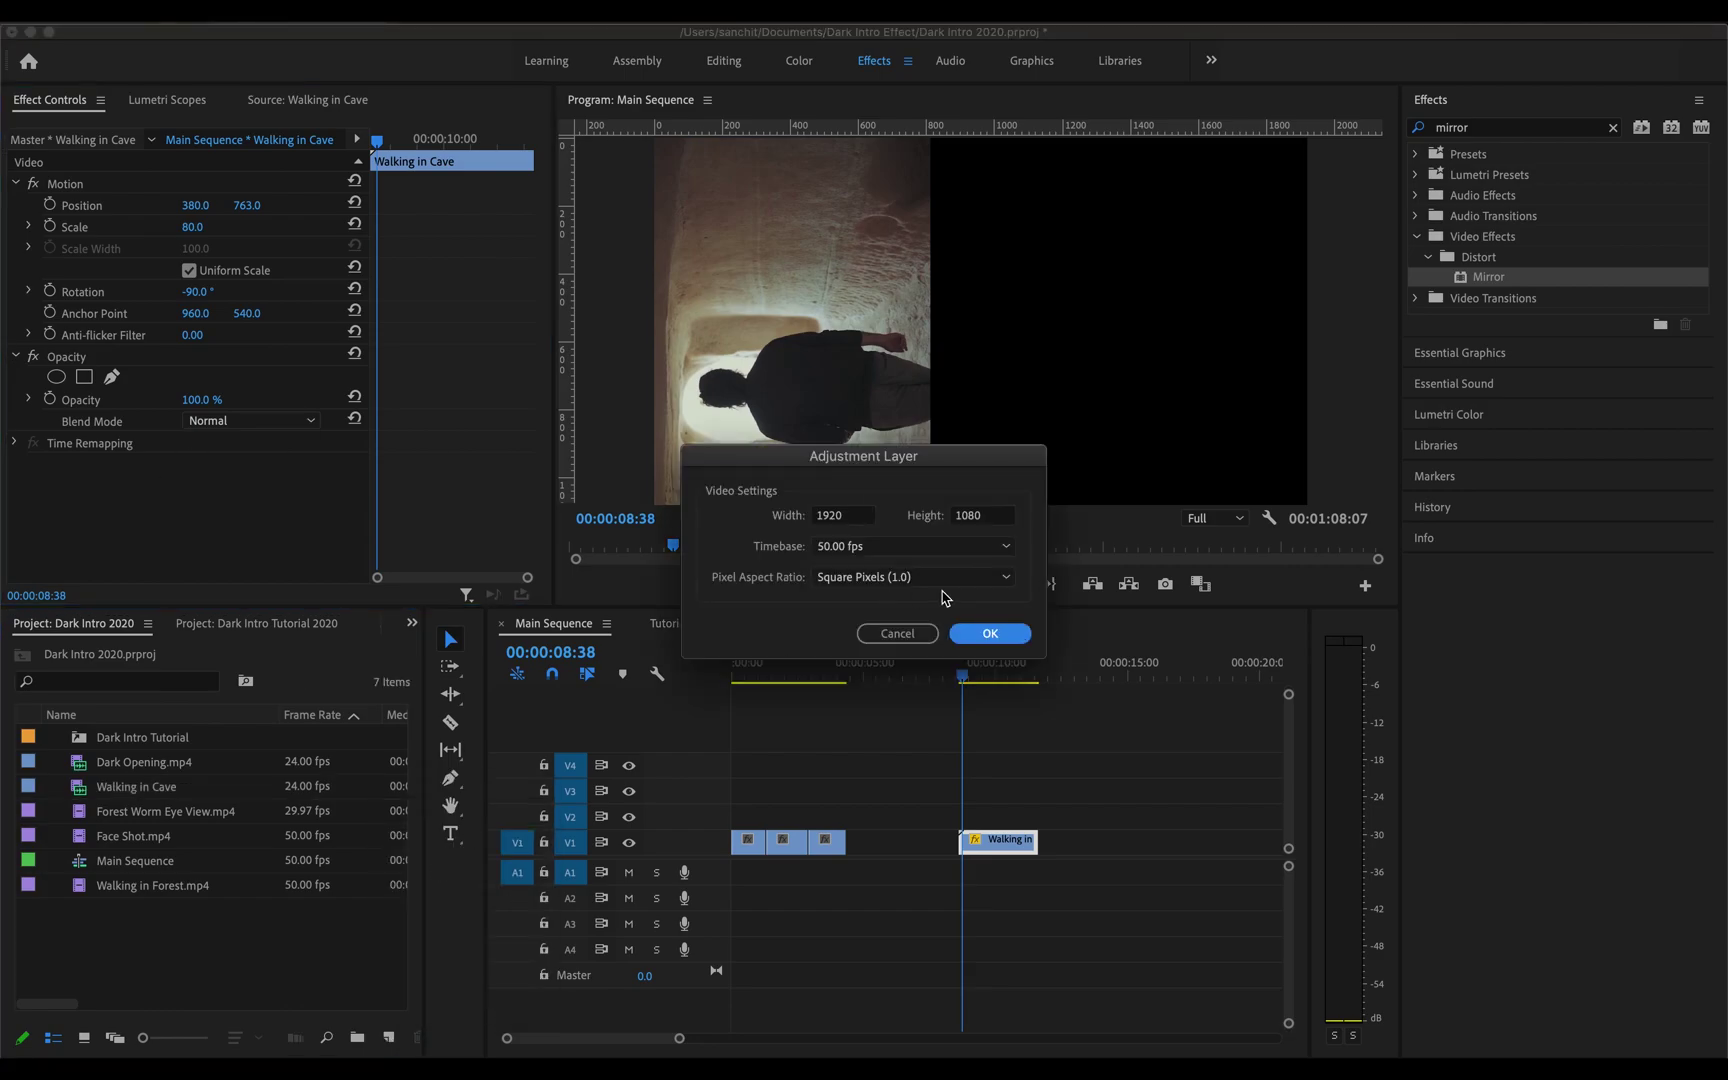
click(990, 640)
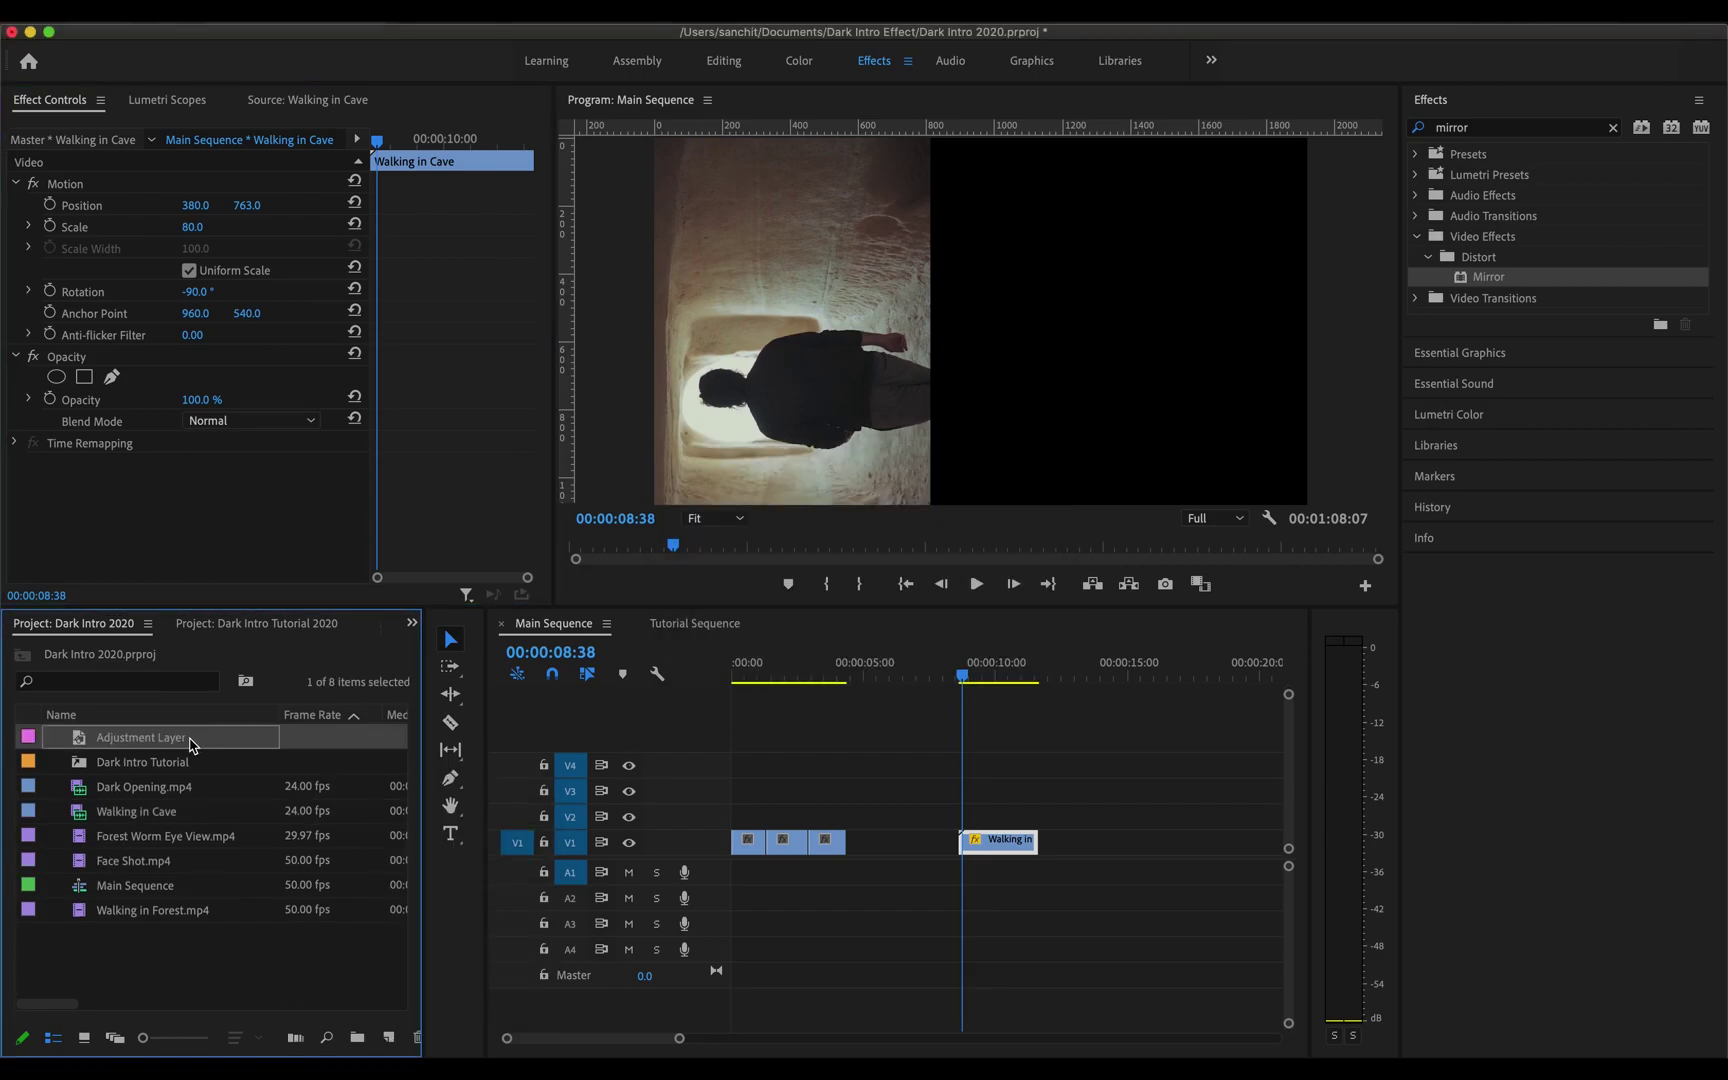
drag(192, 745, 962, 813)
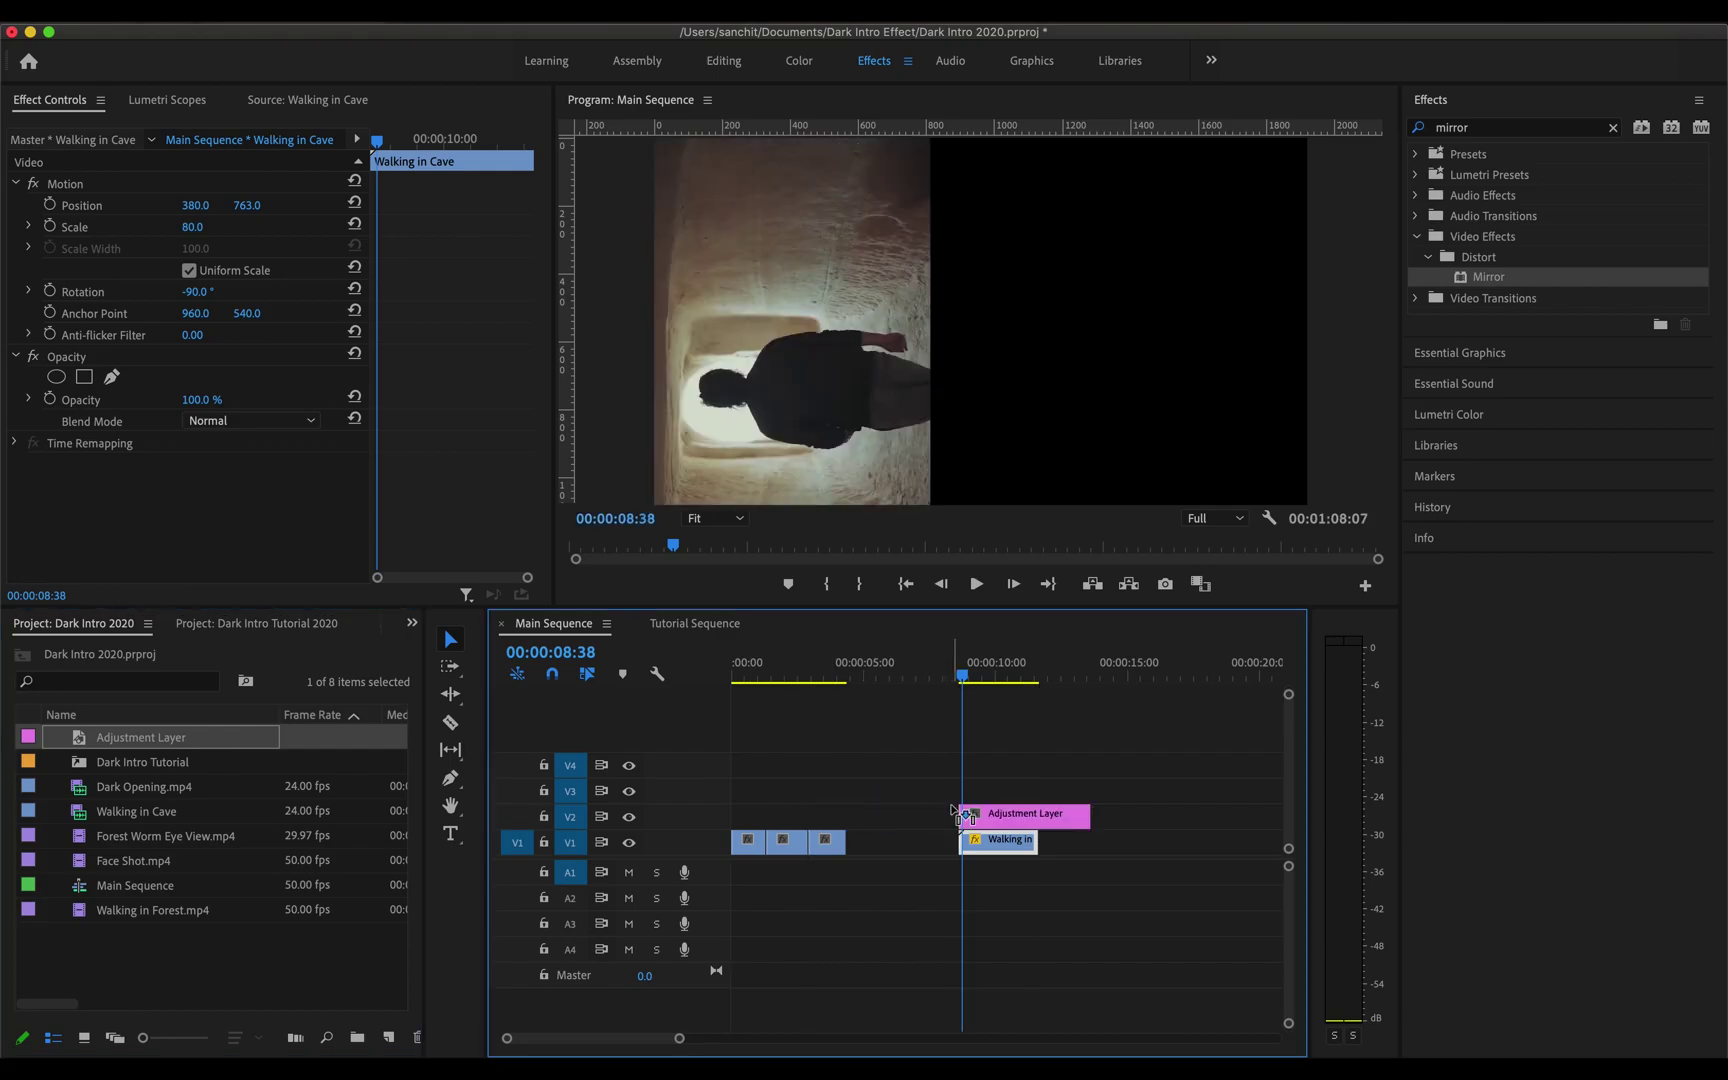
key(c)
click(1040, 812)
key(v)
click(1065, 813)
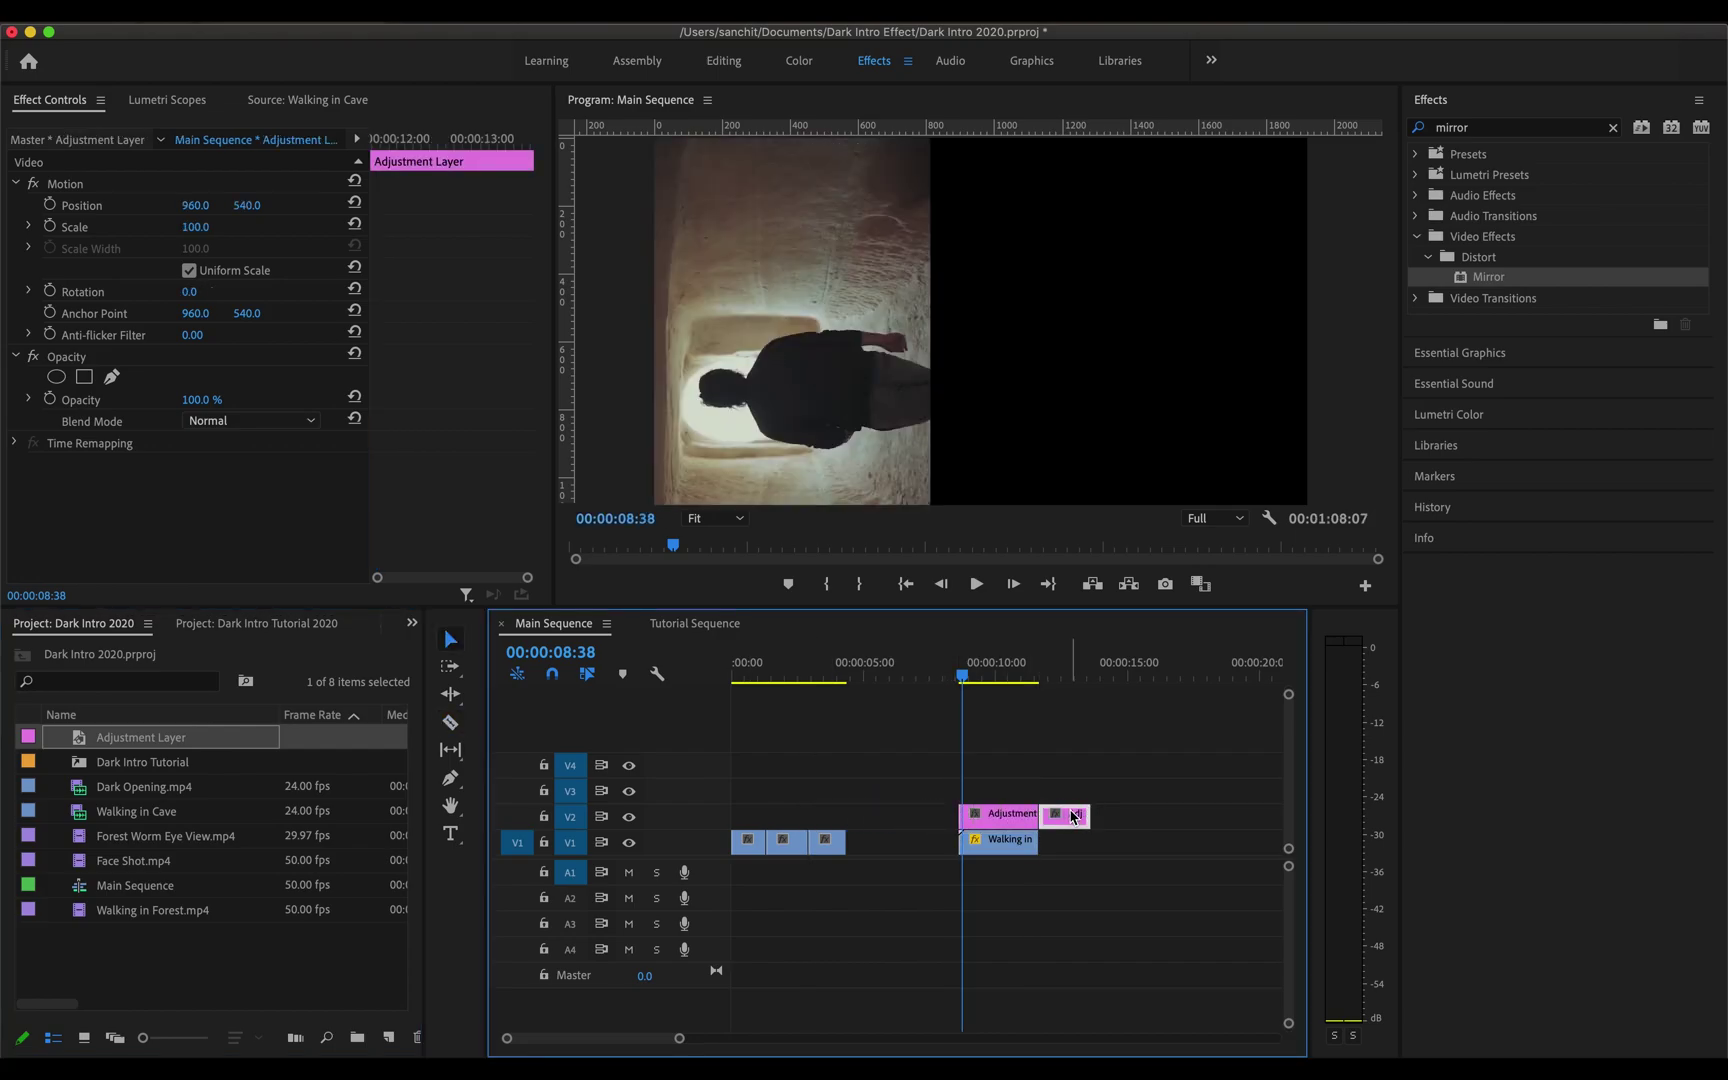
key(Delete)
click(988, 822)
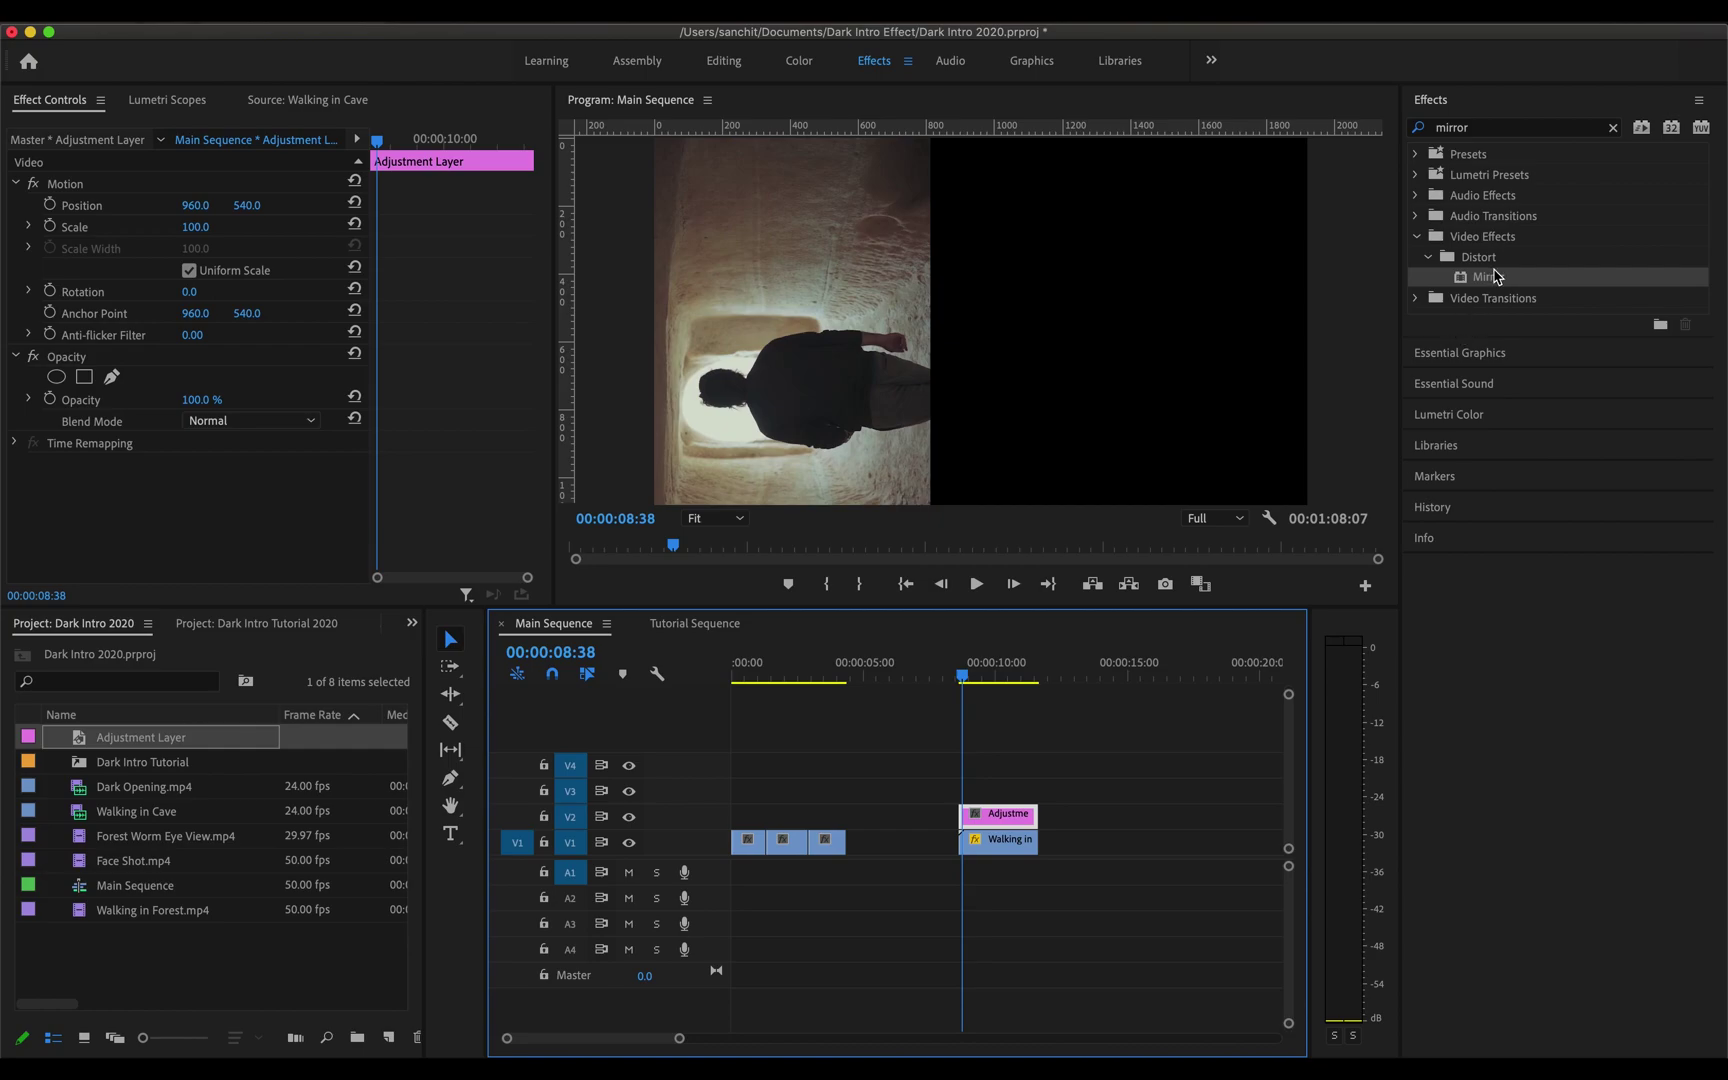
Step: Apply a Mirror with reflection centre X 640 to the adjustment layer, then add a second Mirror
drag(1499, 279, 1020, 813)
mouse_move(196, 508)
mouse_down()
mouse_move(228, 510)
mouse_move(197, 517)
mouse_up()
click(197, 511)
text(6)
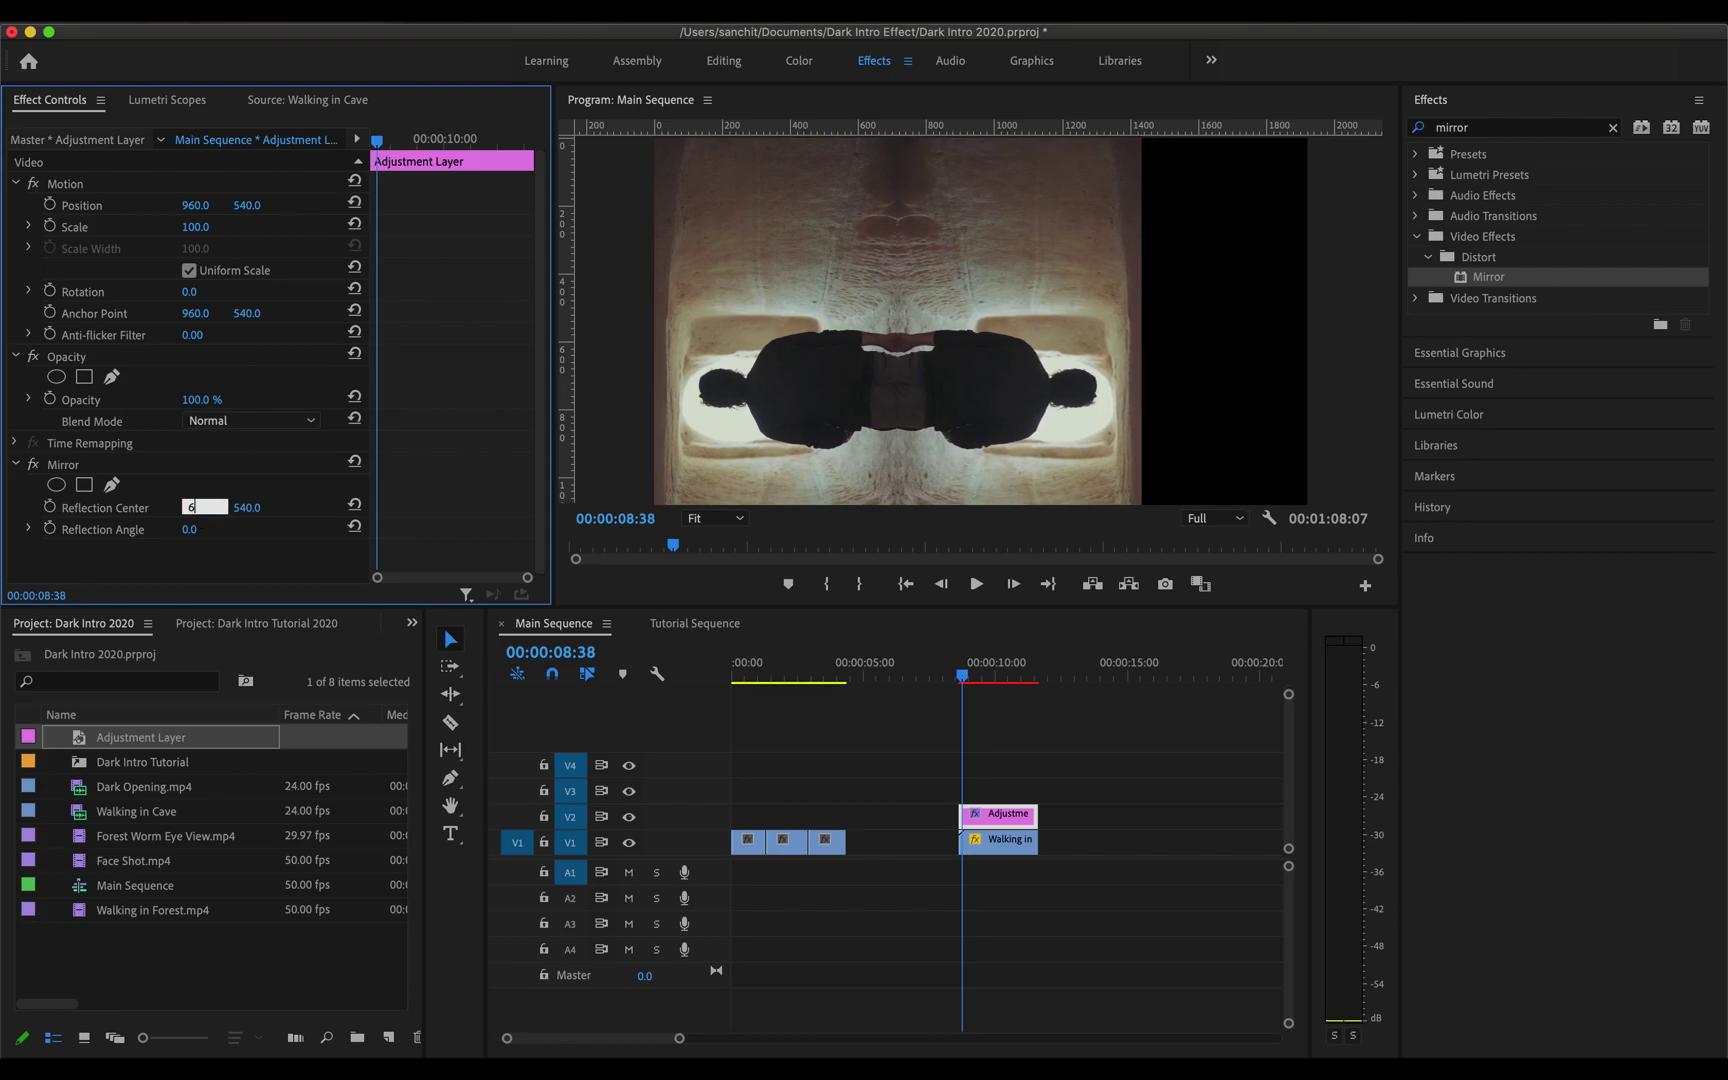
text(40)
key(Return)
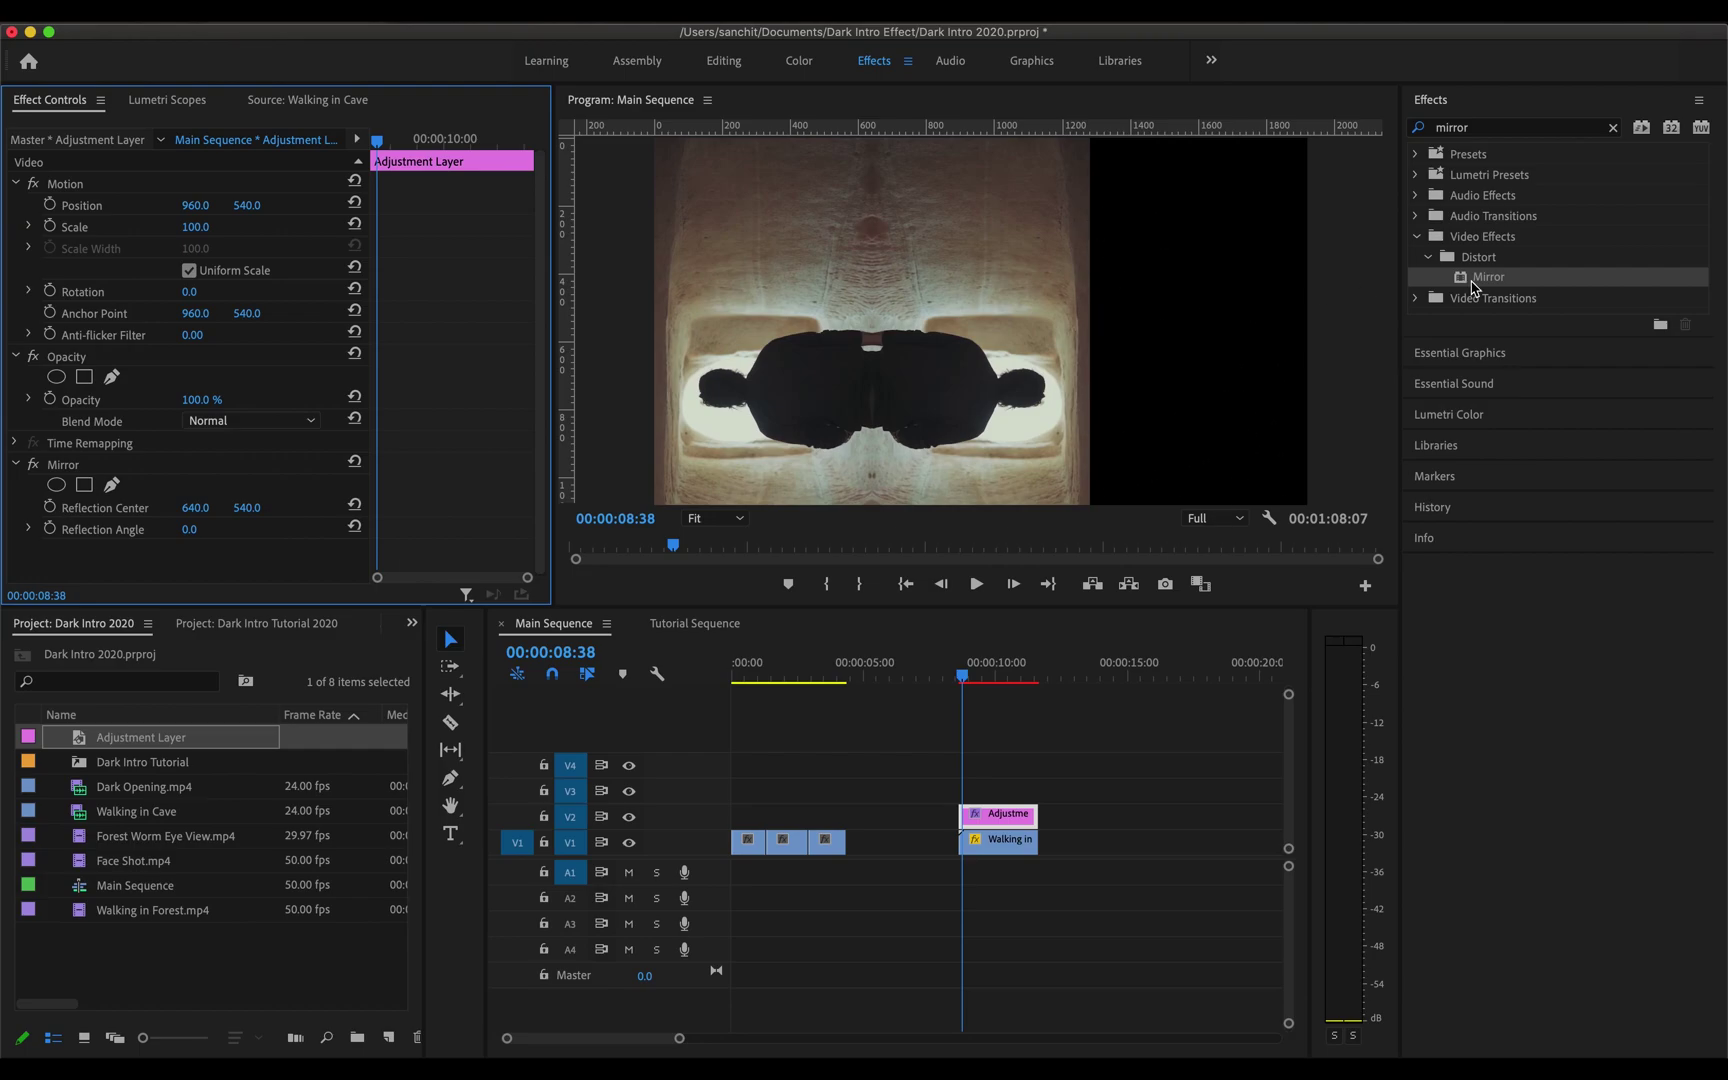
drag(1510, 283, 1008, 818)
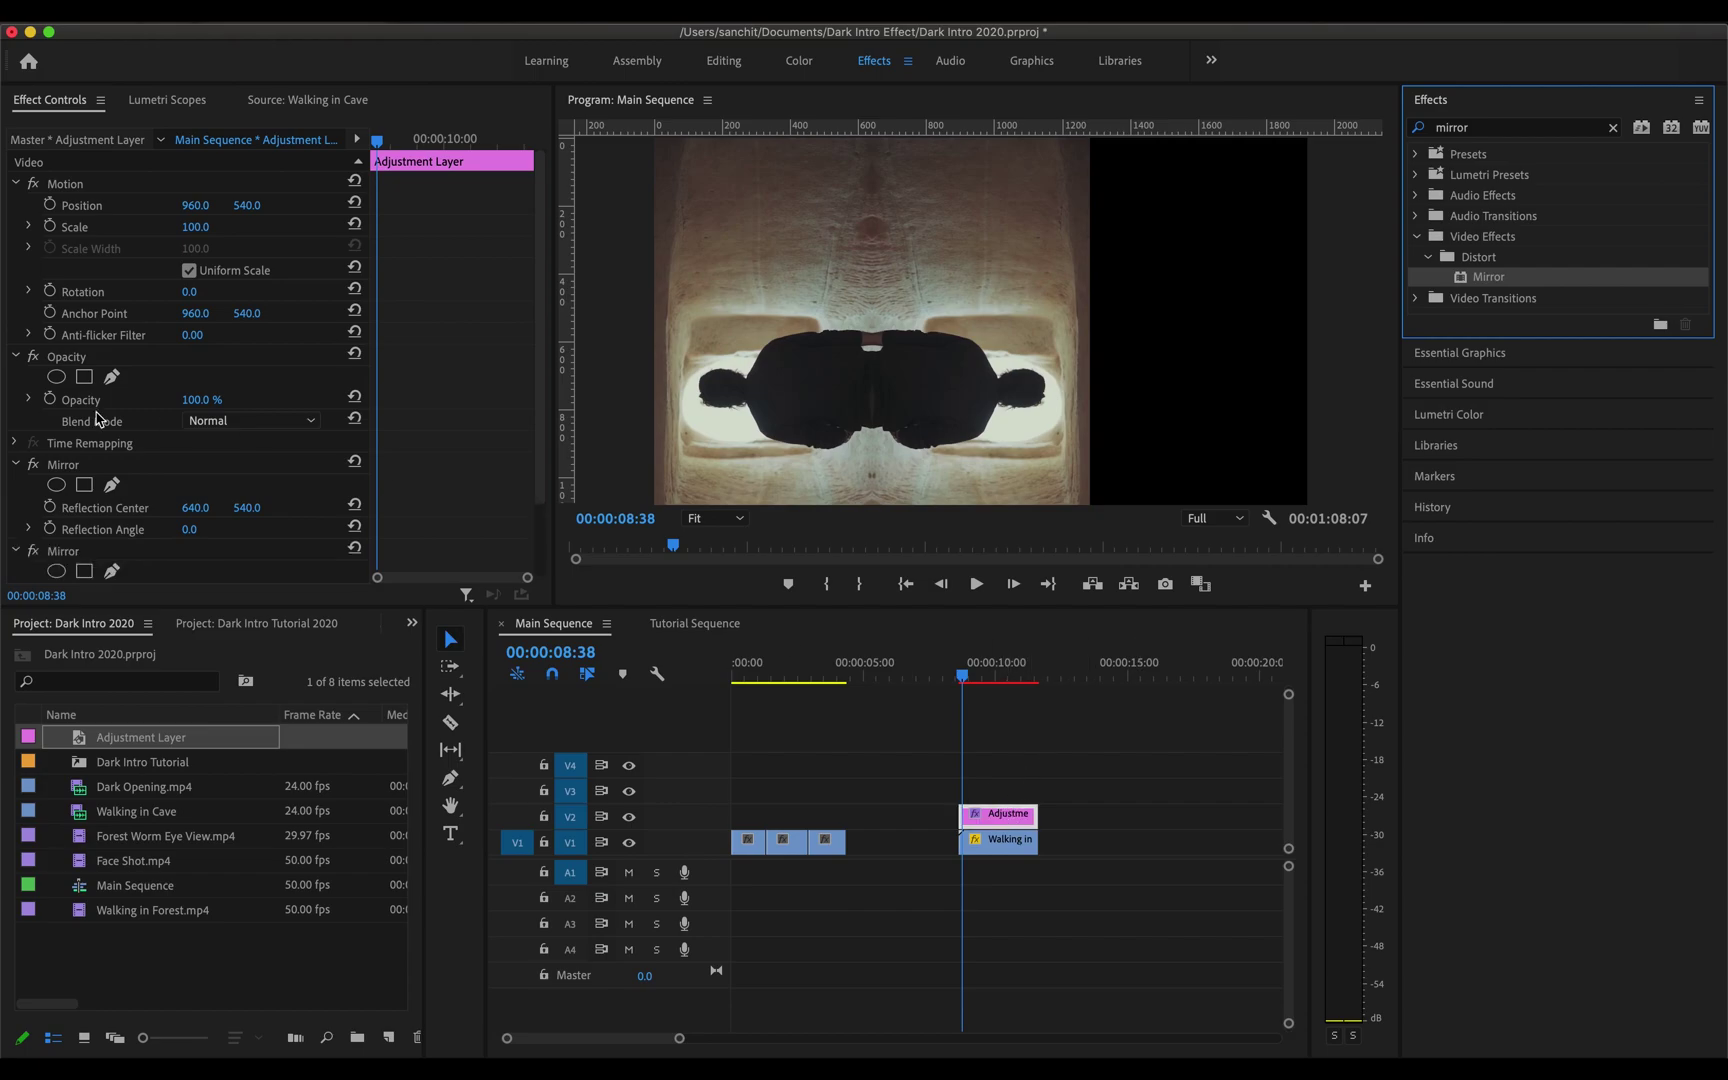
Step: Set the second Mirror's reflection centre X to 1280 and render the preview
scroll(150, 452, down, 2)
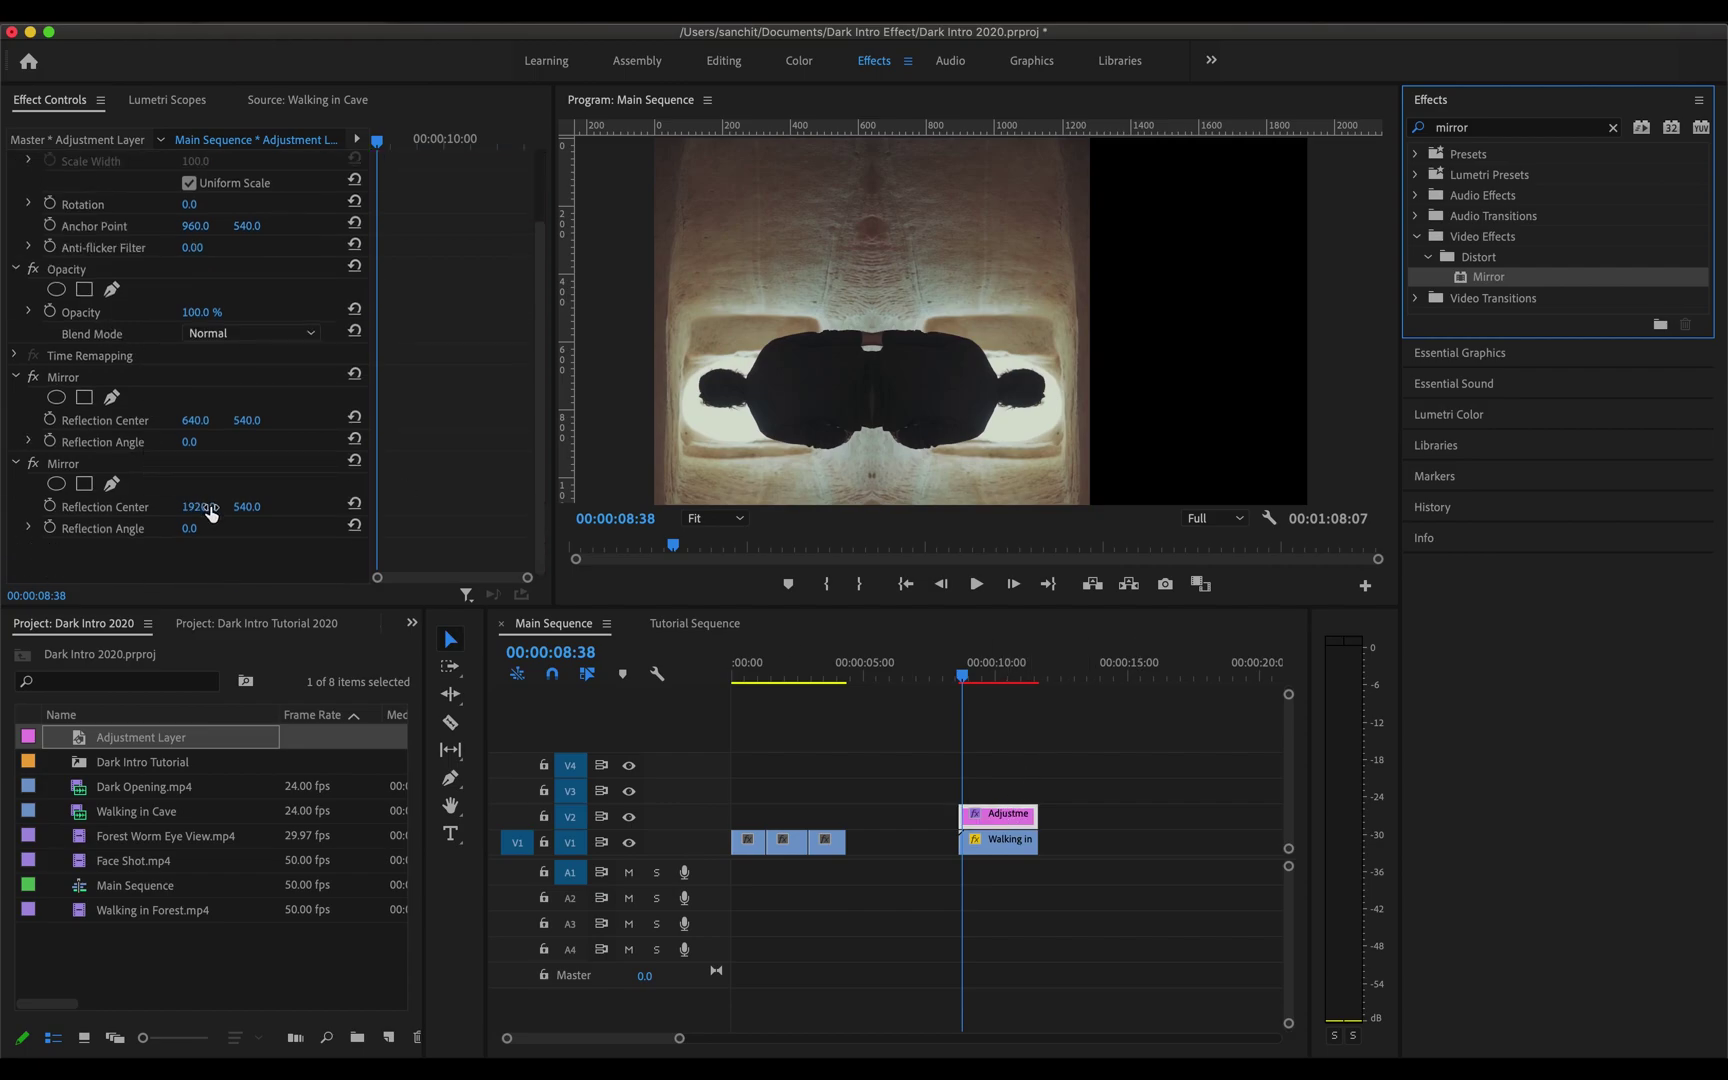
drag(199, 506, 170, 506)
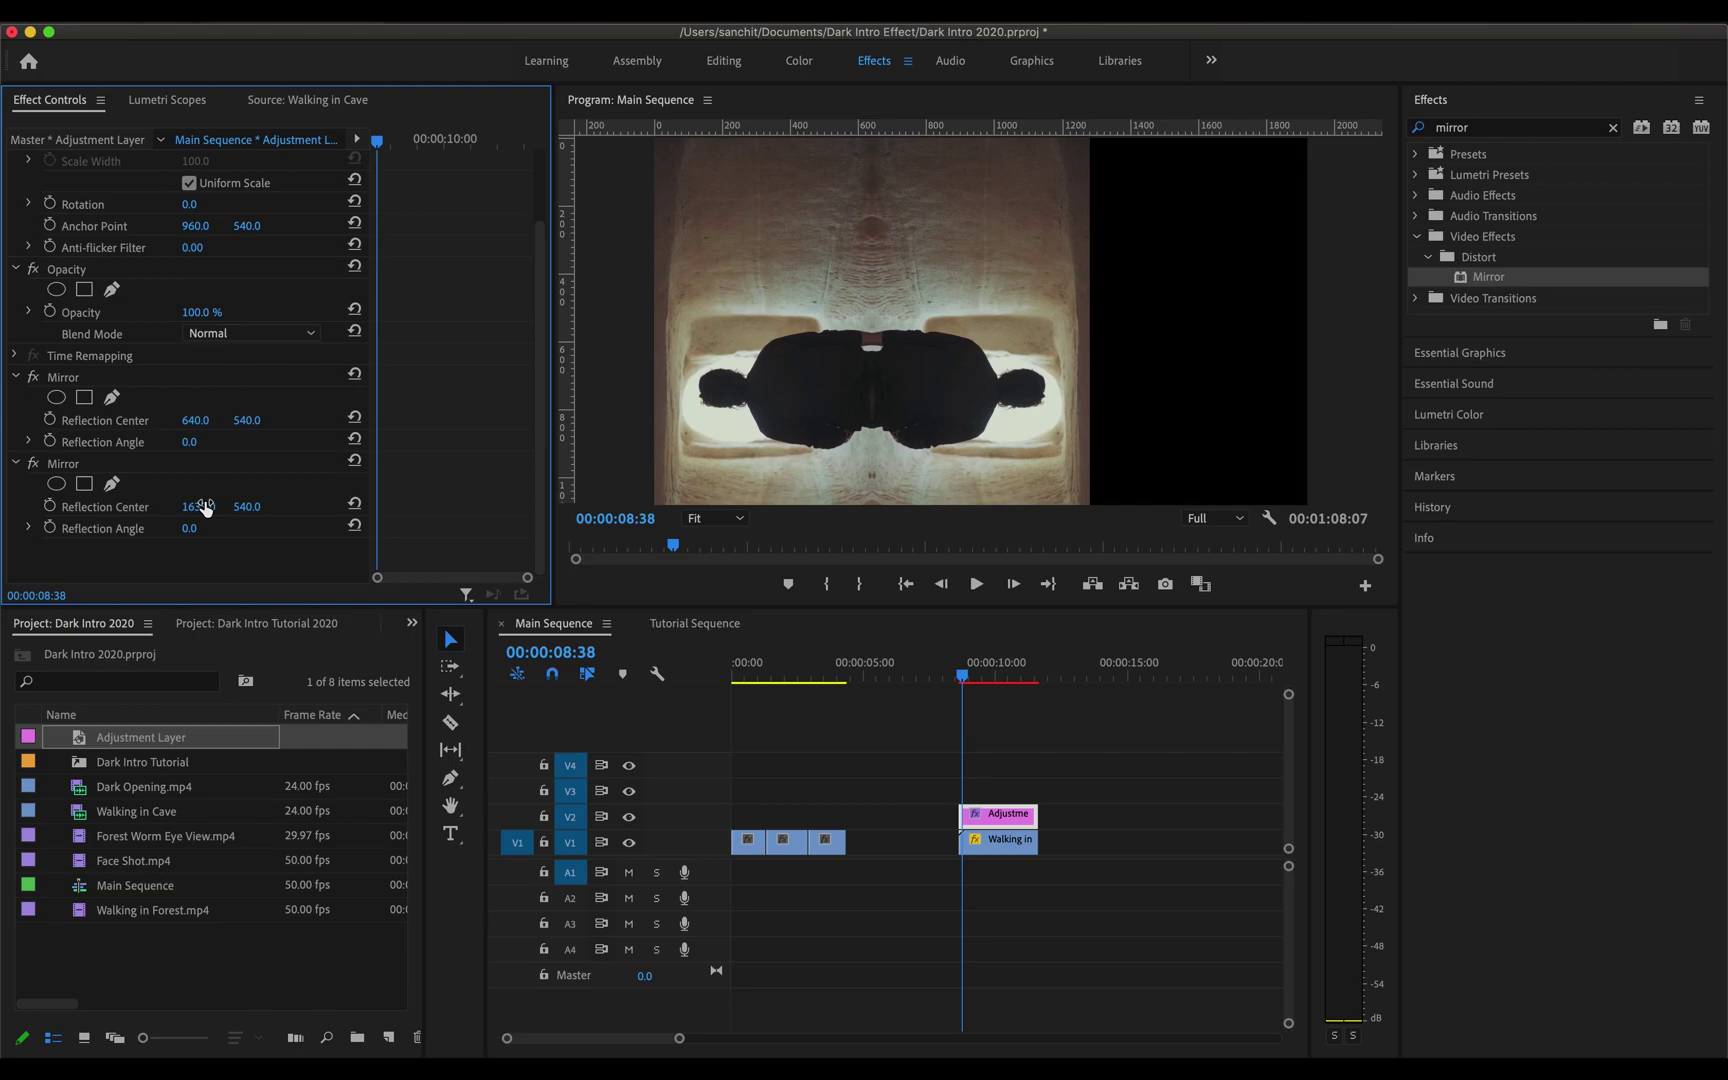
drag(199, 506, 70, 506)
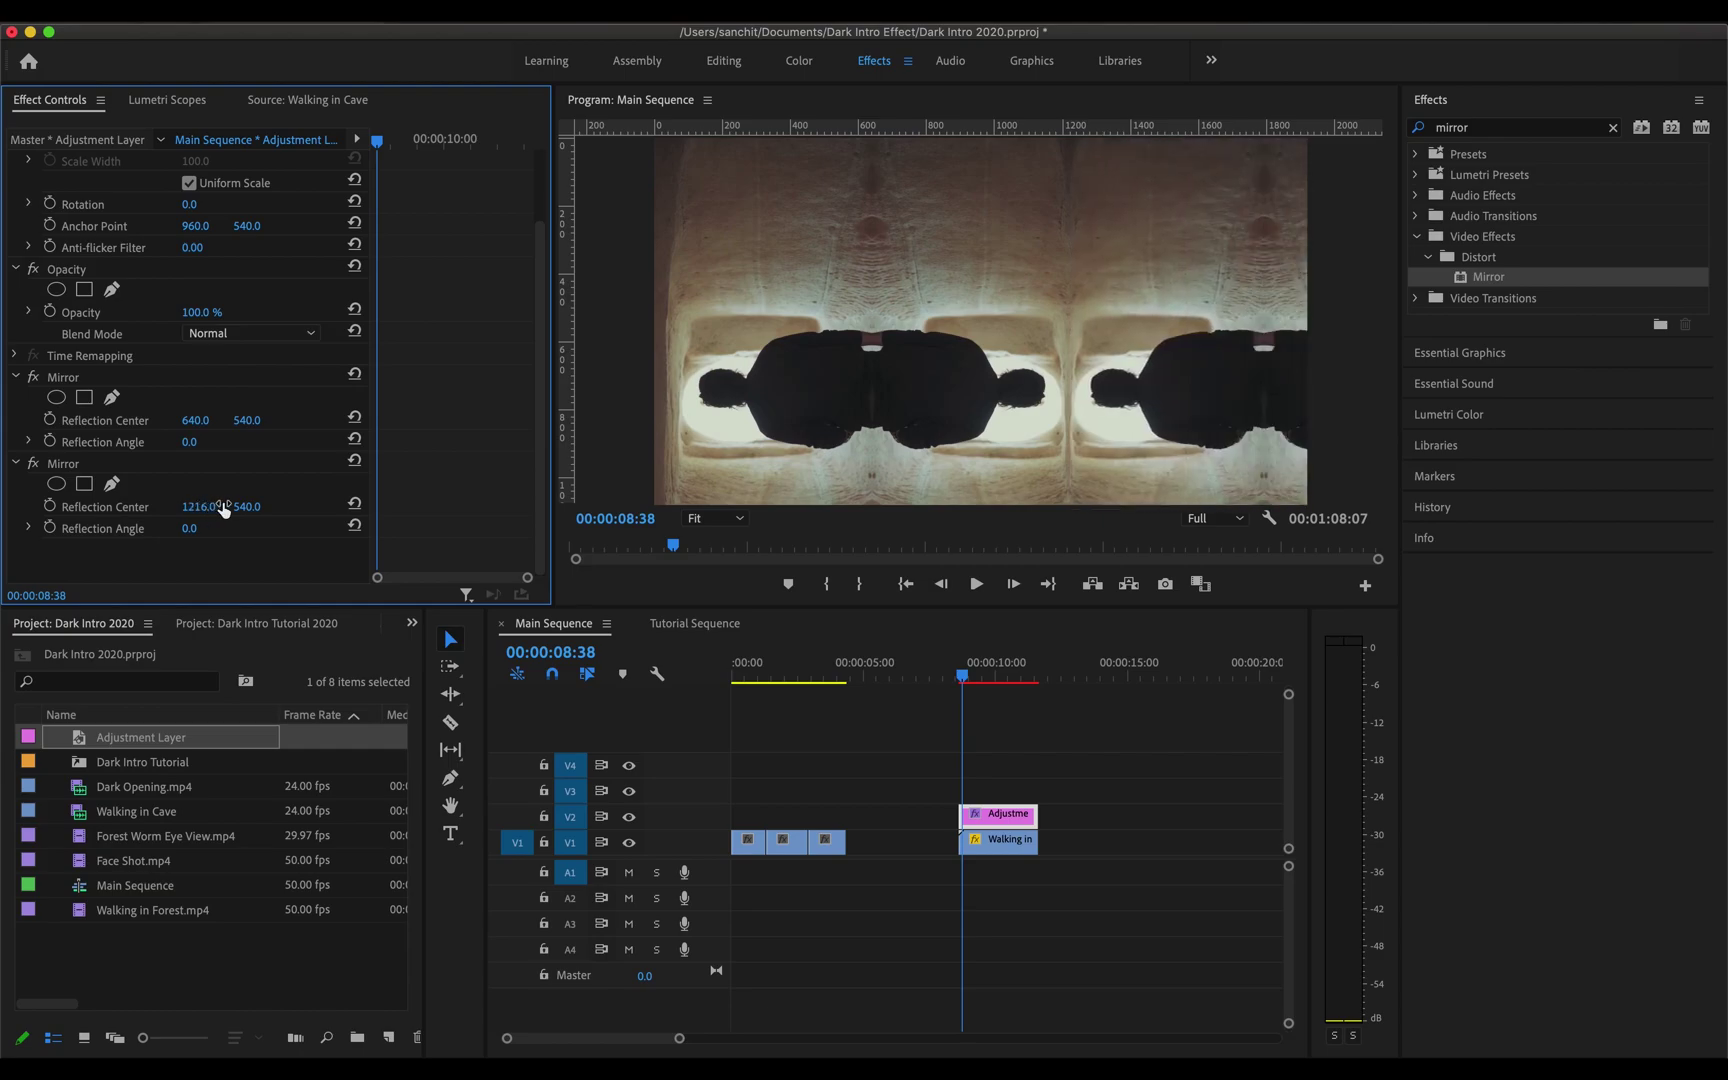
click(205, 505)
text(1280)
key(Return)
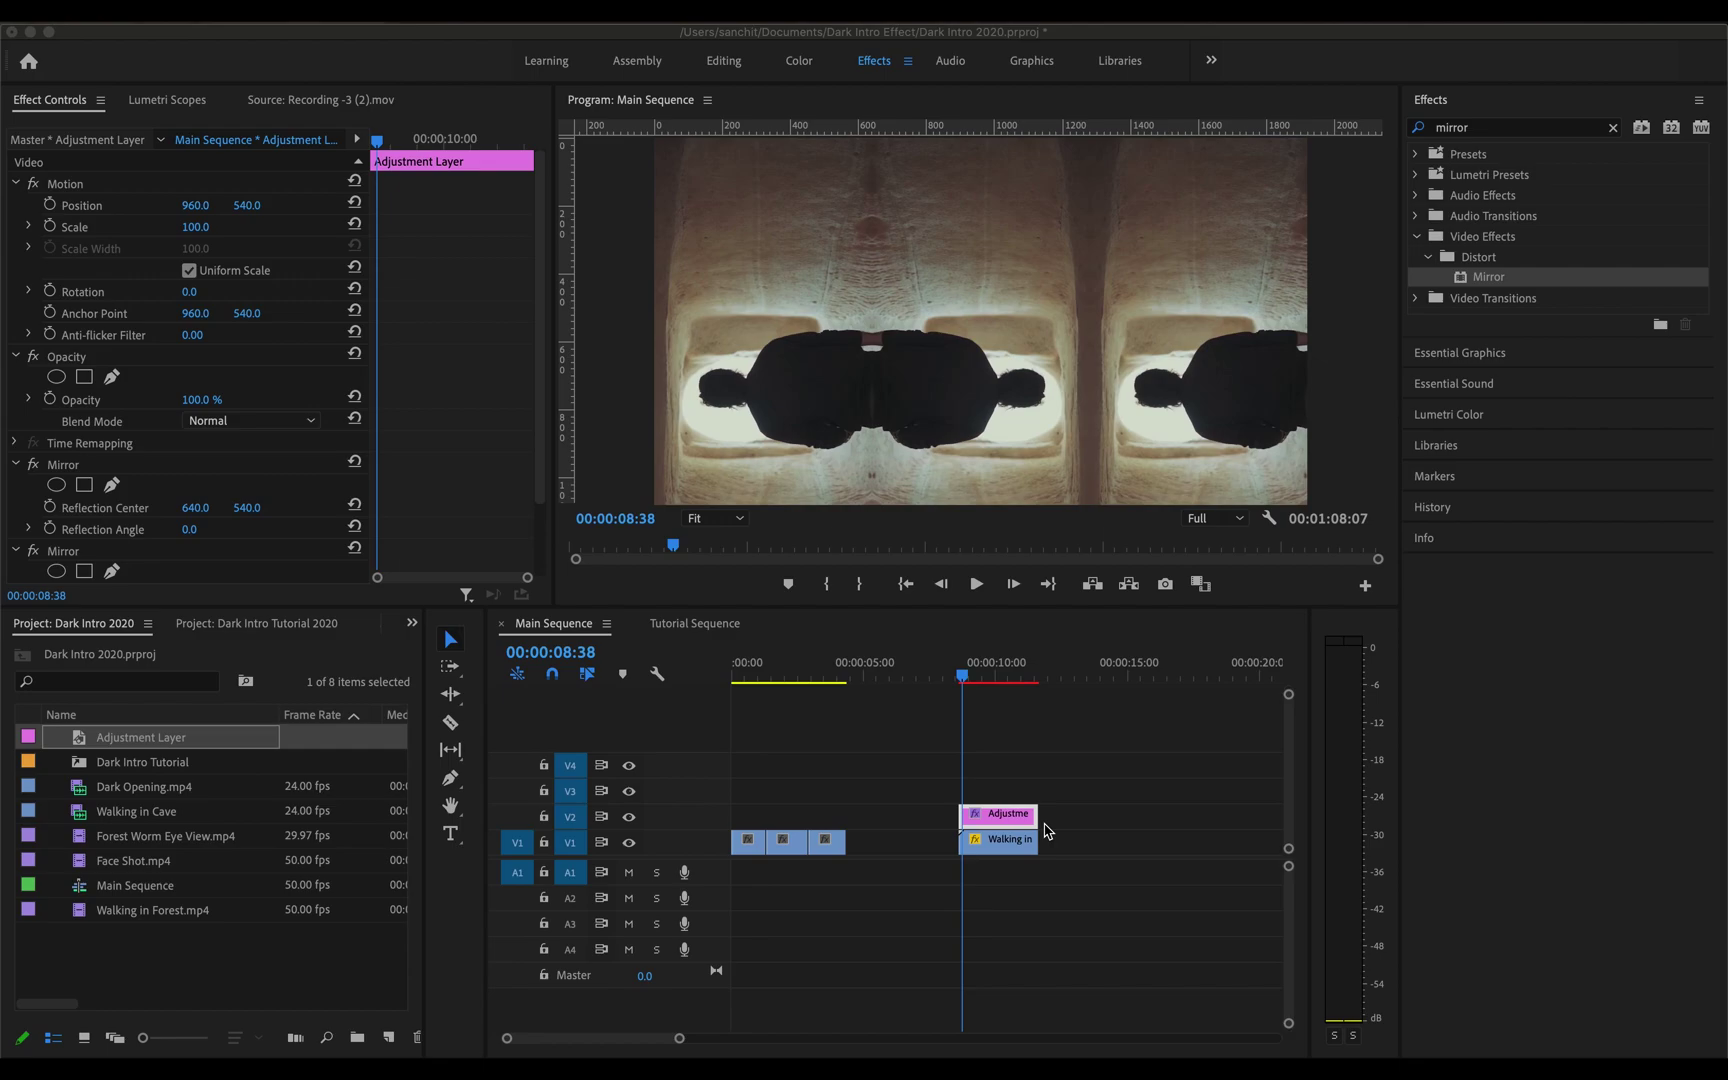
key(Return)
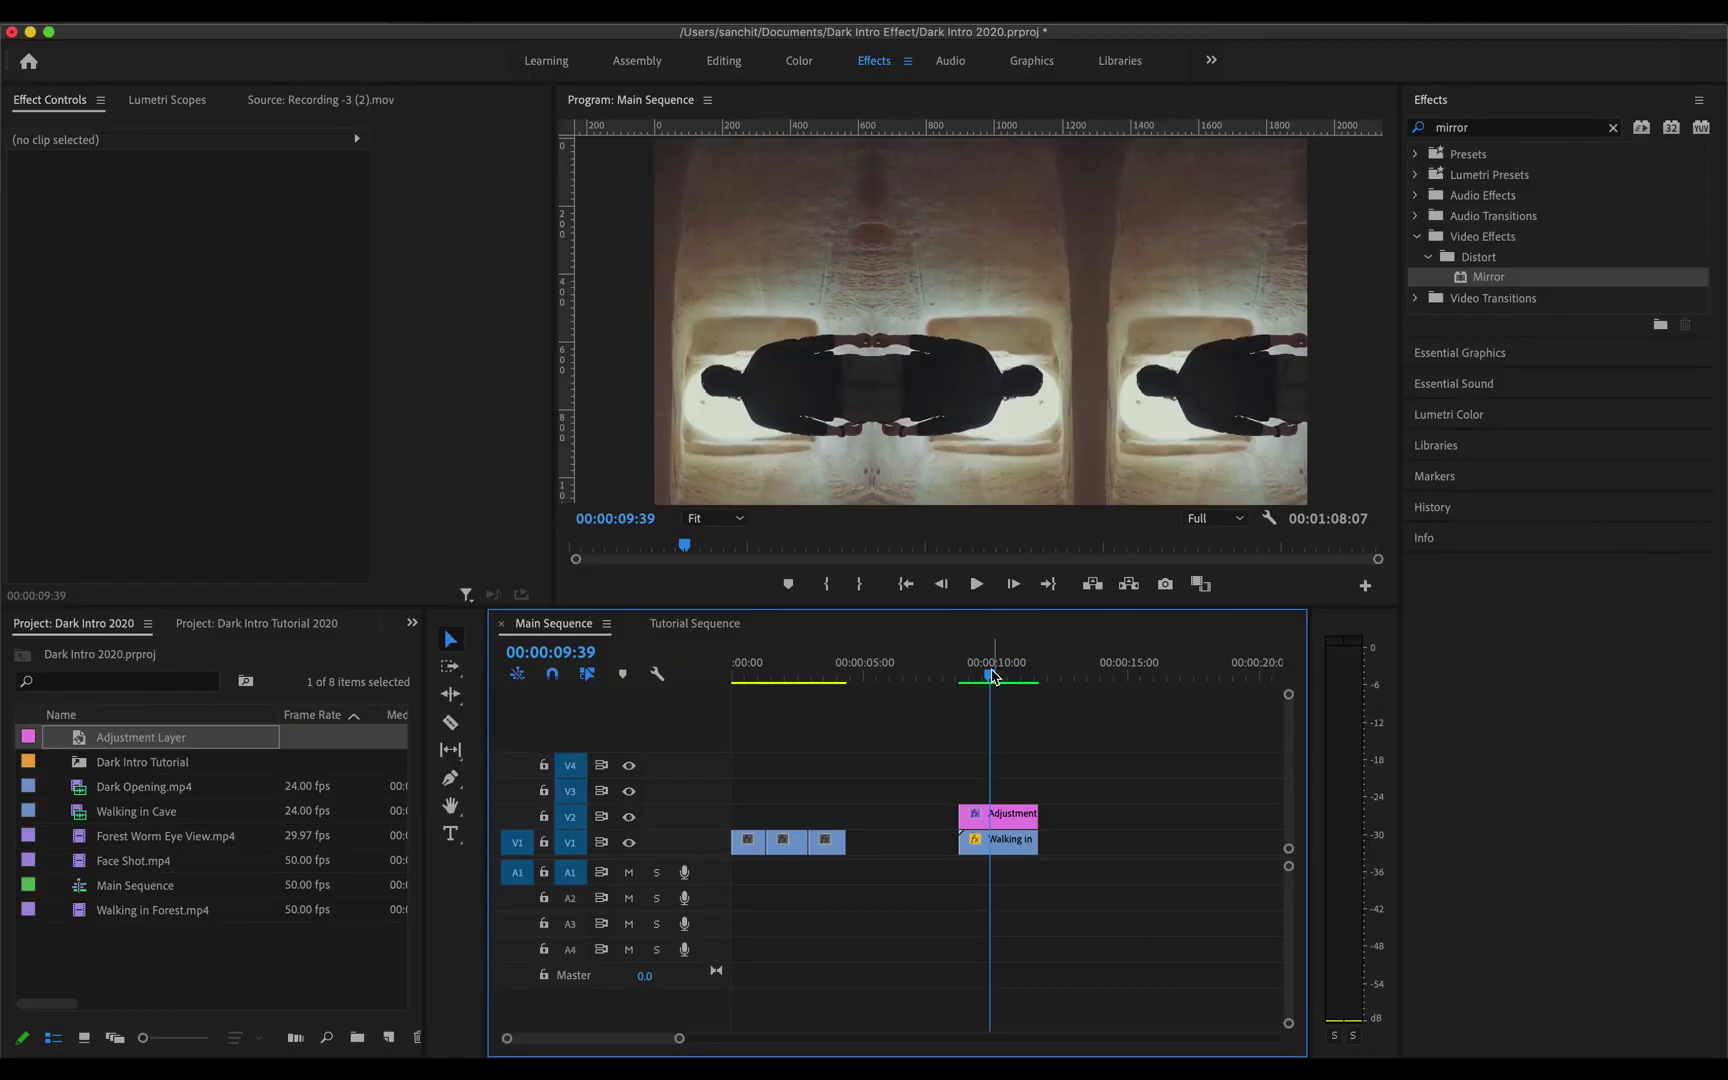
Step: Return to the opening face shot, then load Walking in Forest.mp4 into the Source Monitor
click(767, 673)
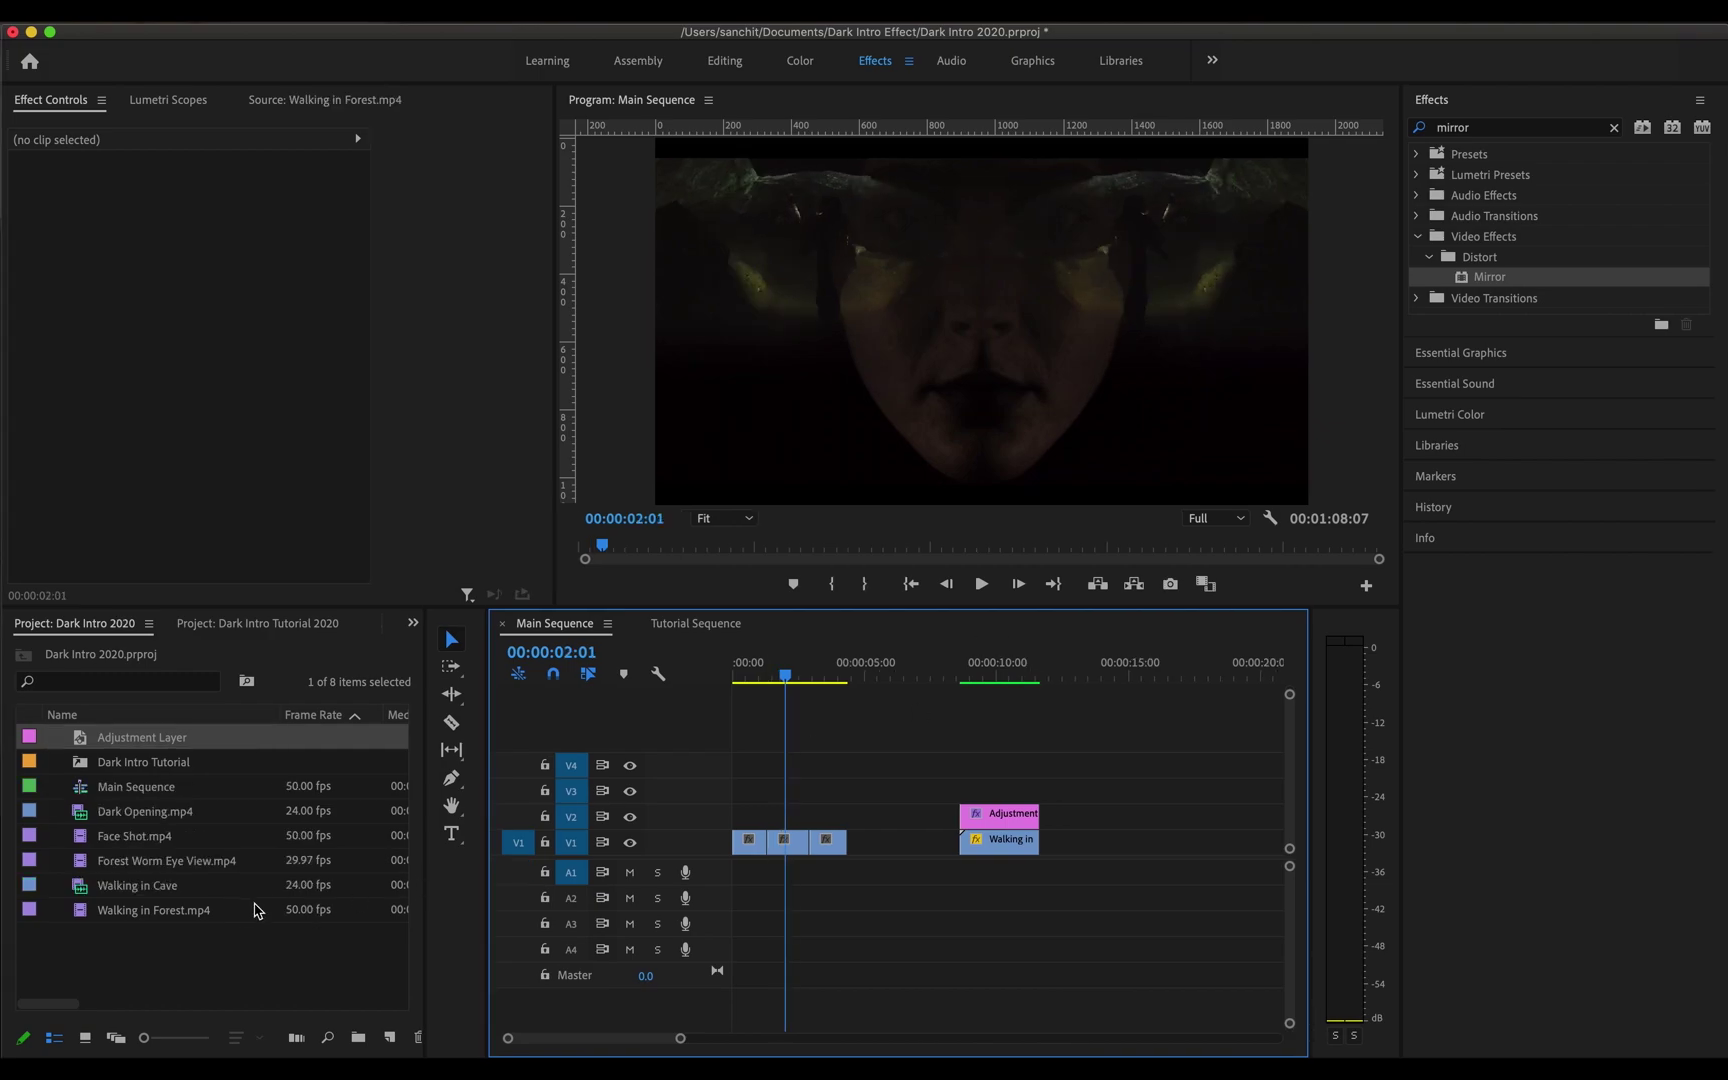
double_click(232, 913)
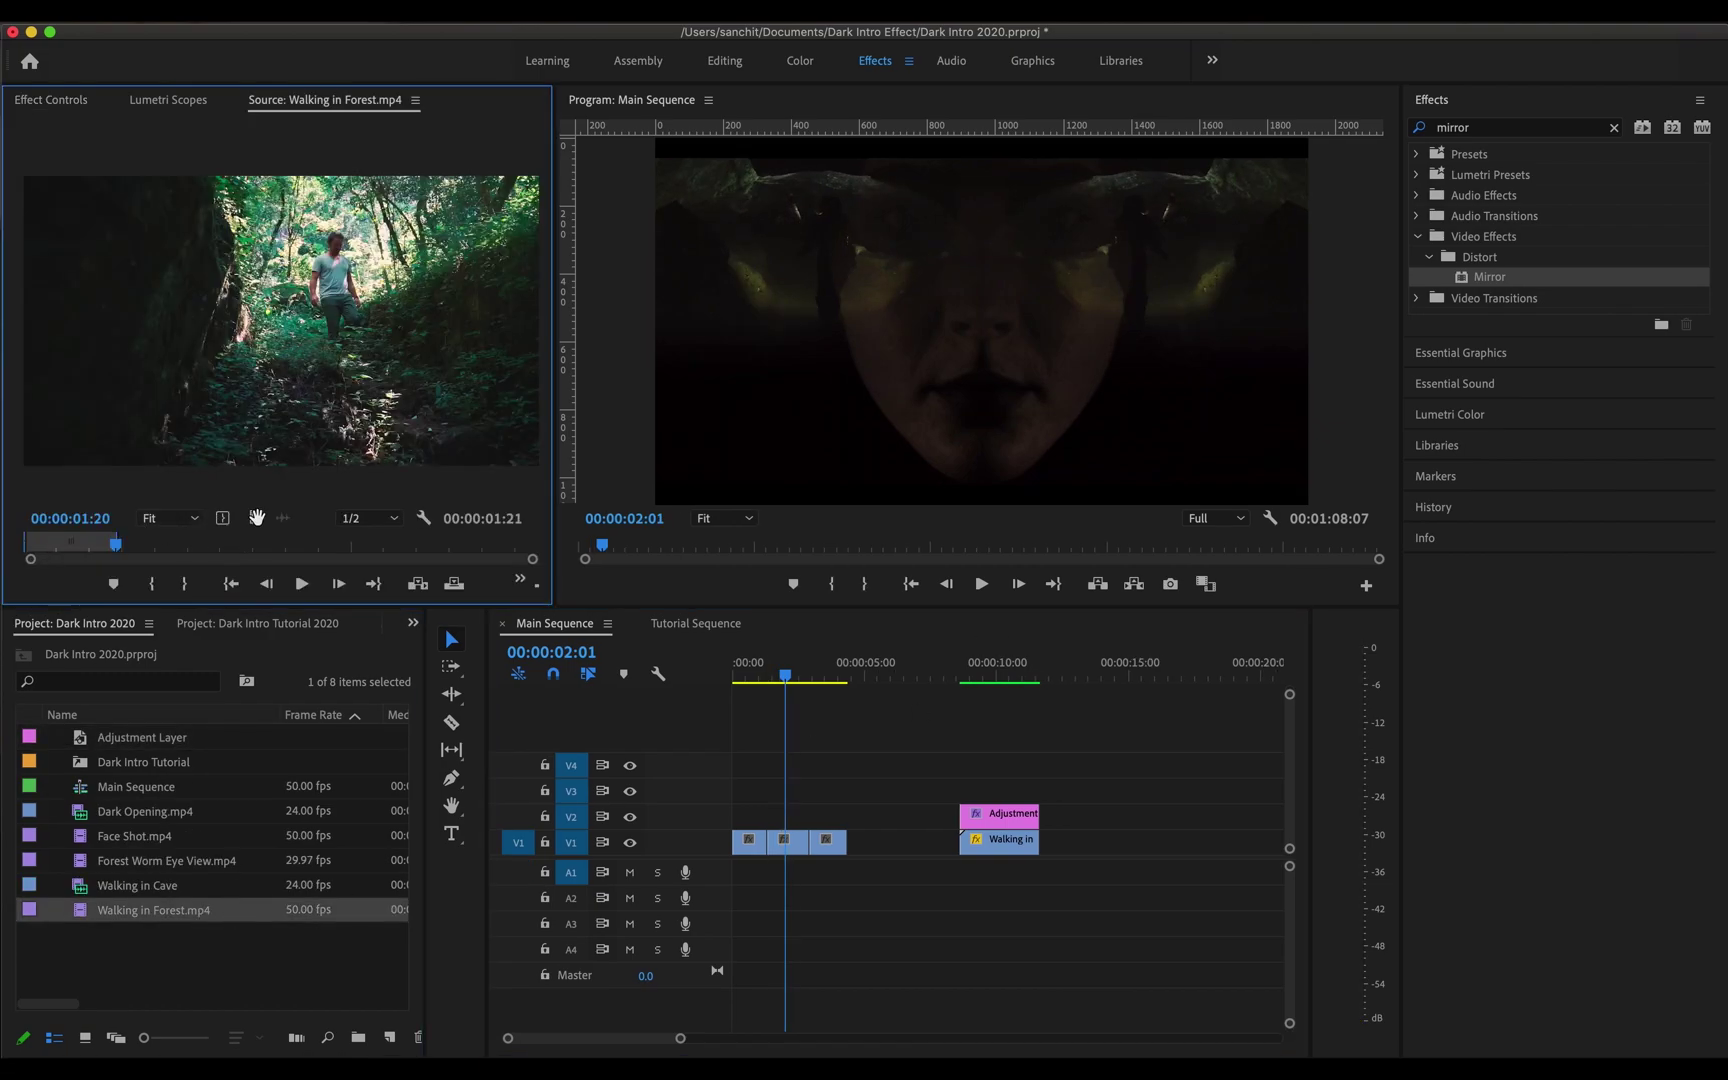
Step: Drop Walking in Forest on V1 right after the cave clip and move the playhead onto it
drag(692, 642, 1085, 840)
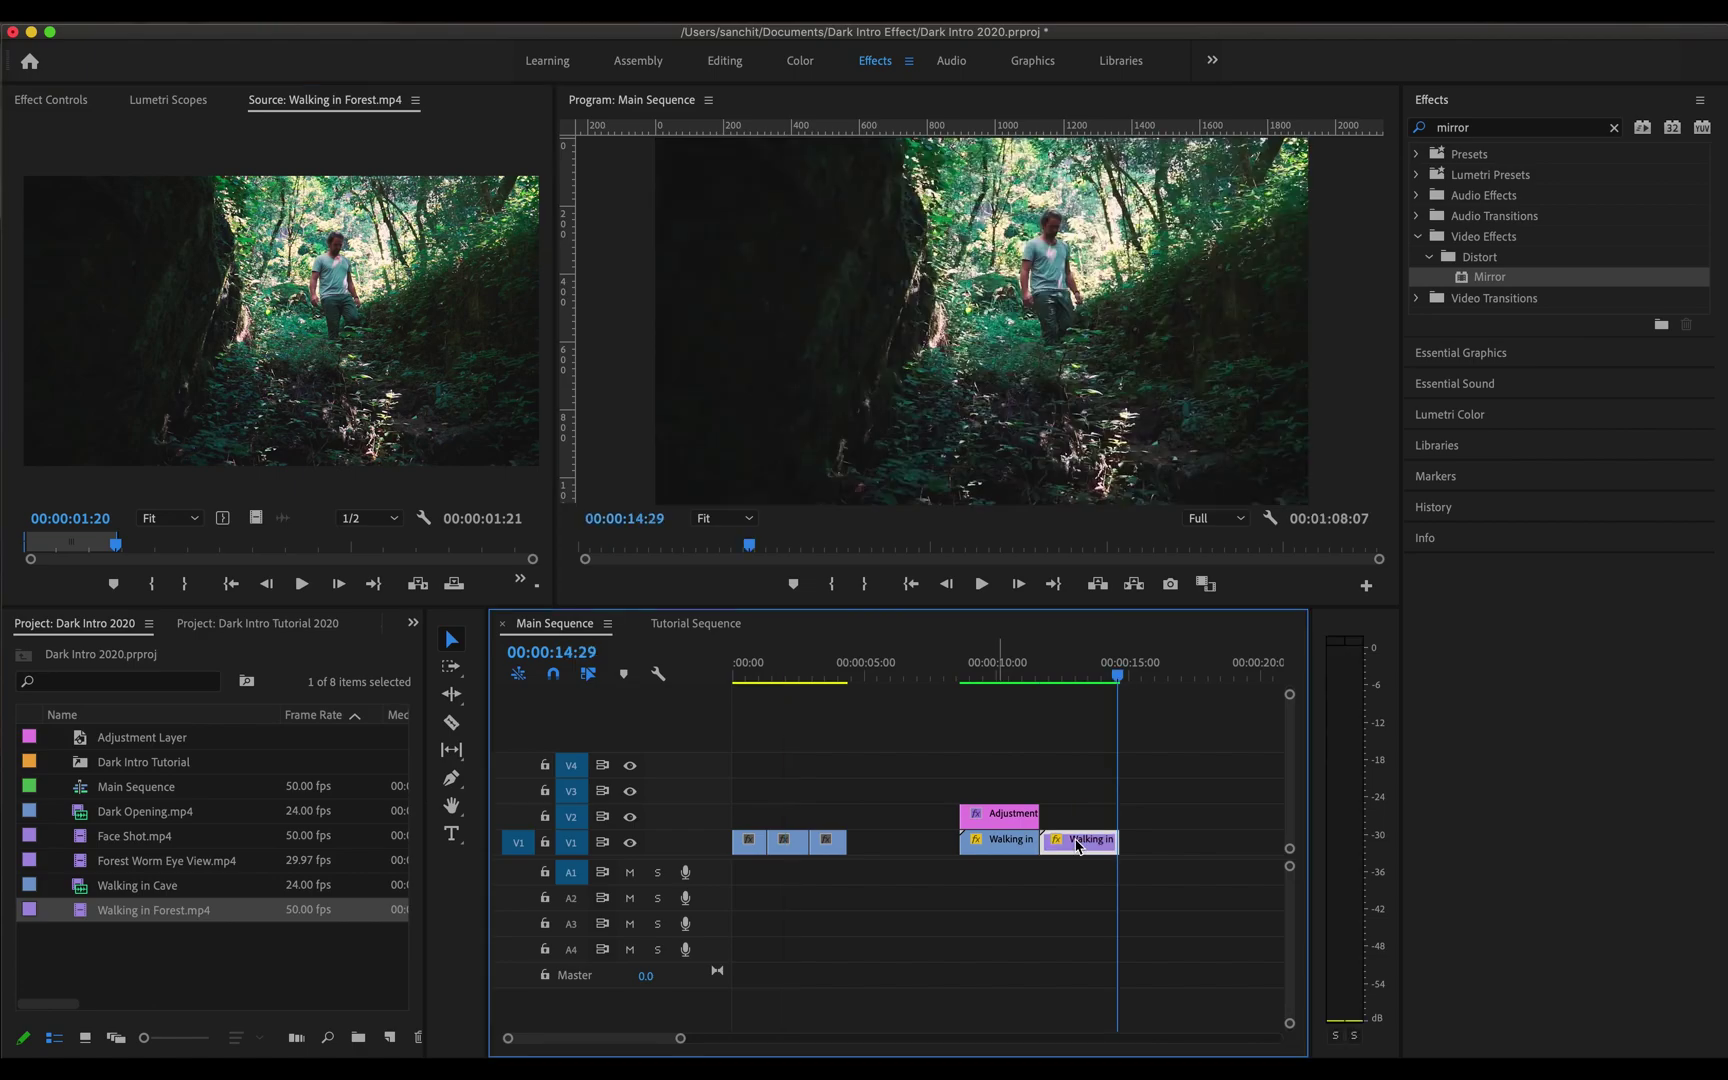
click(1050, 678)
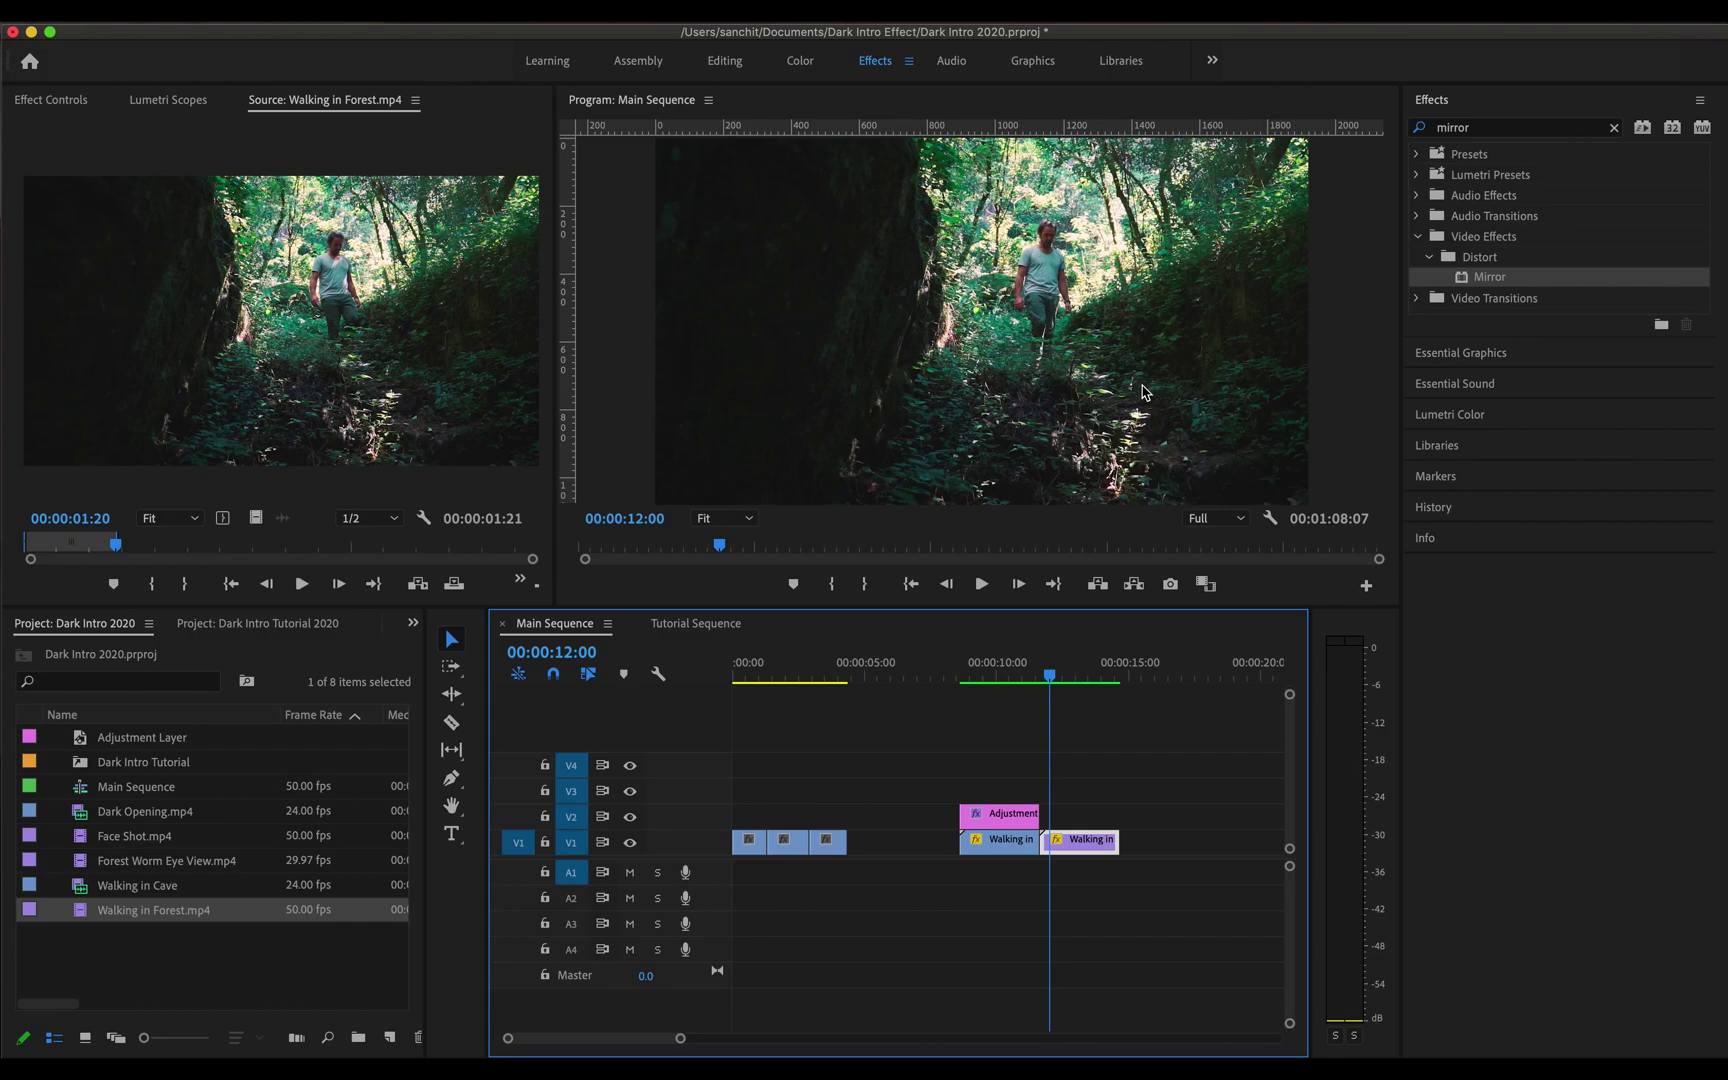
click(1478, 130)
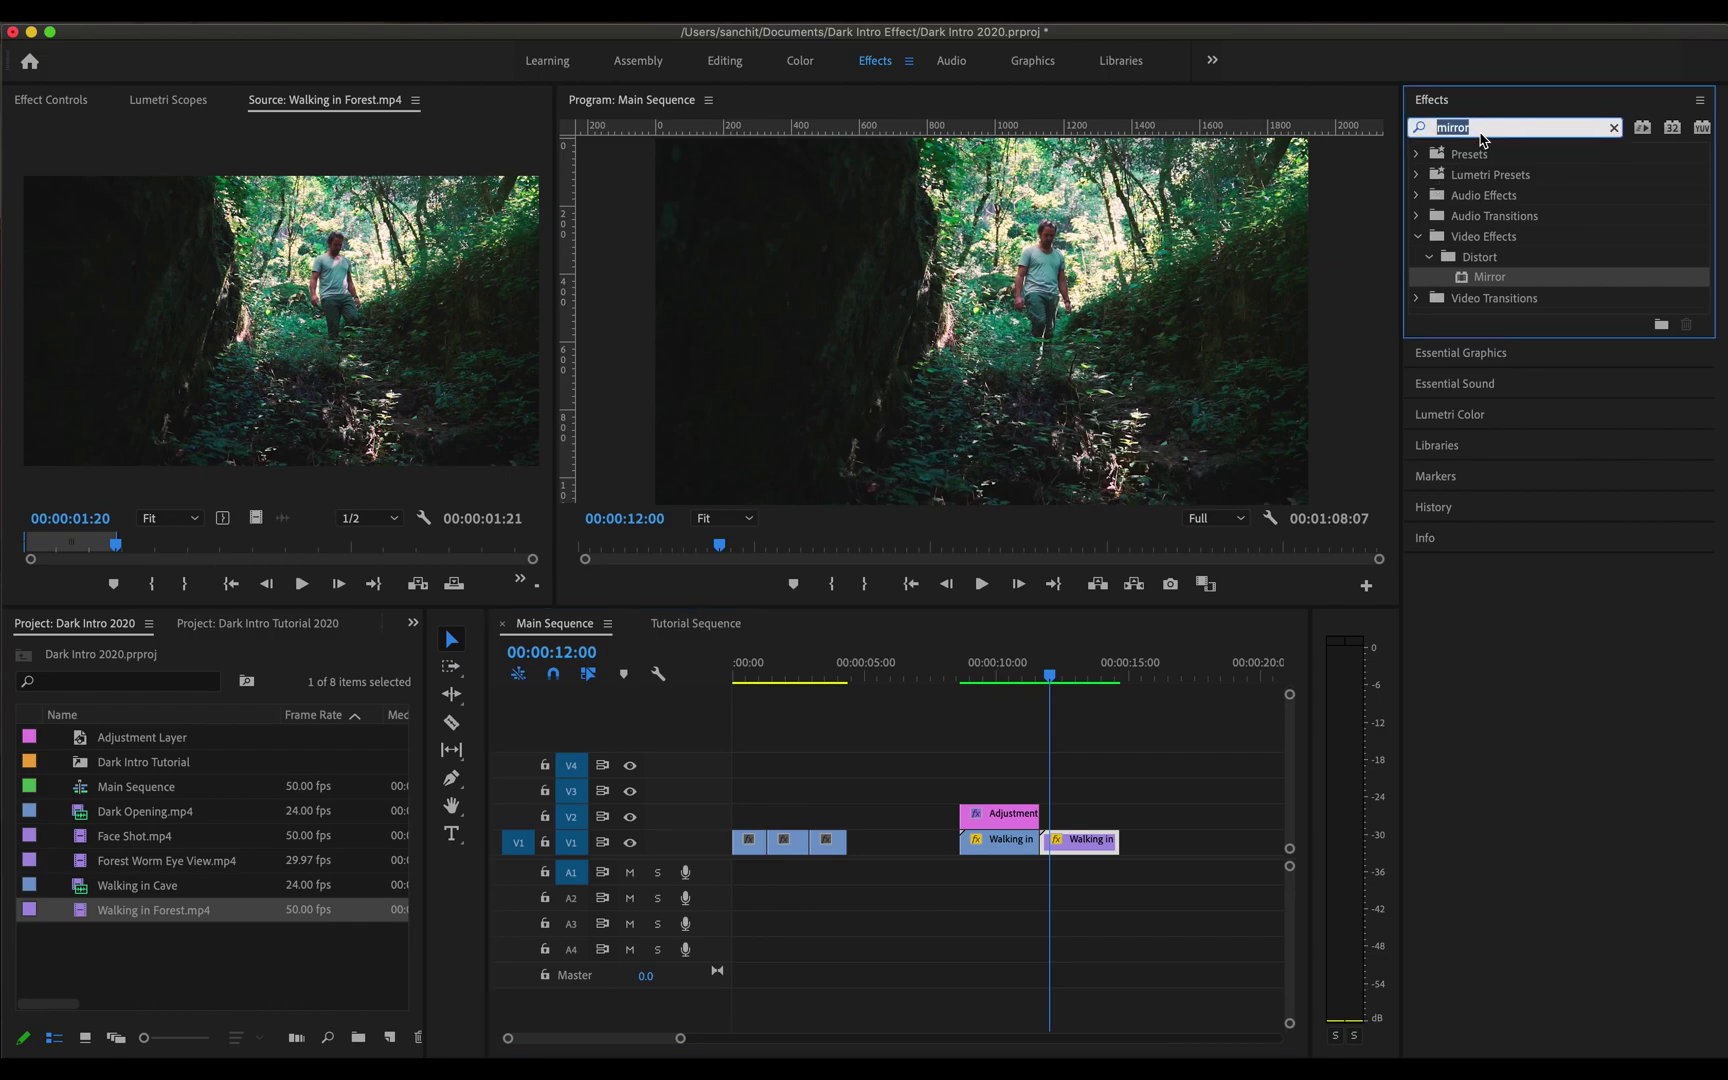
Step: Search 'horiz' and apply Horizontal Flip to the Walking in Forest clip
text(horizonta)
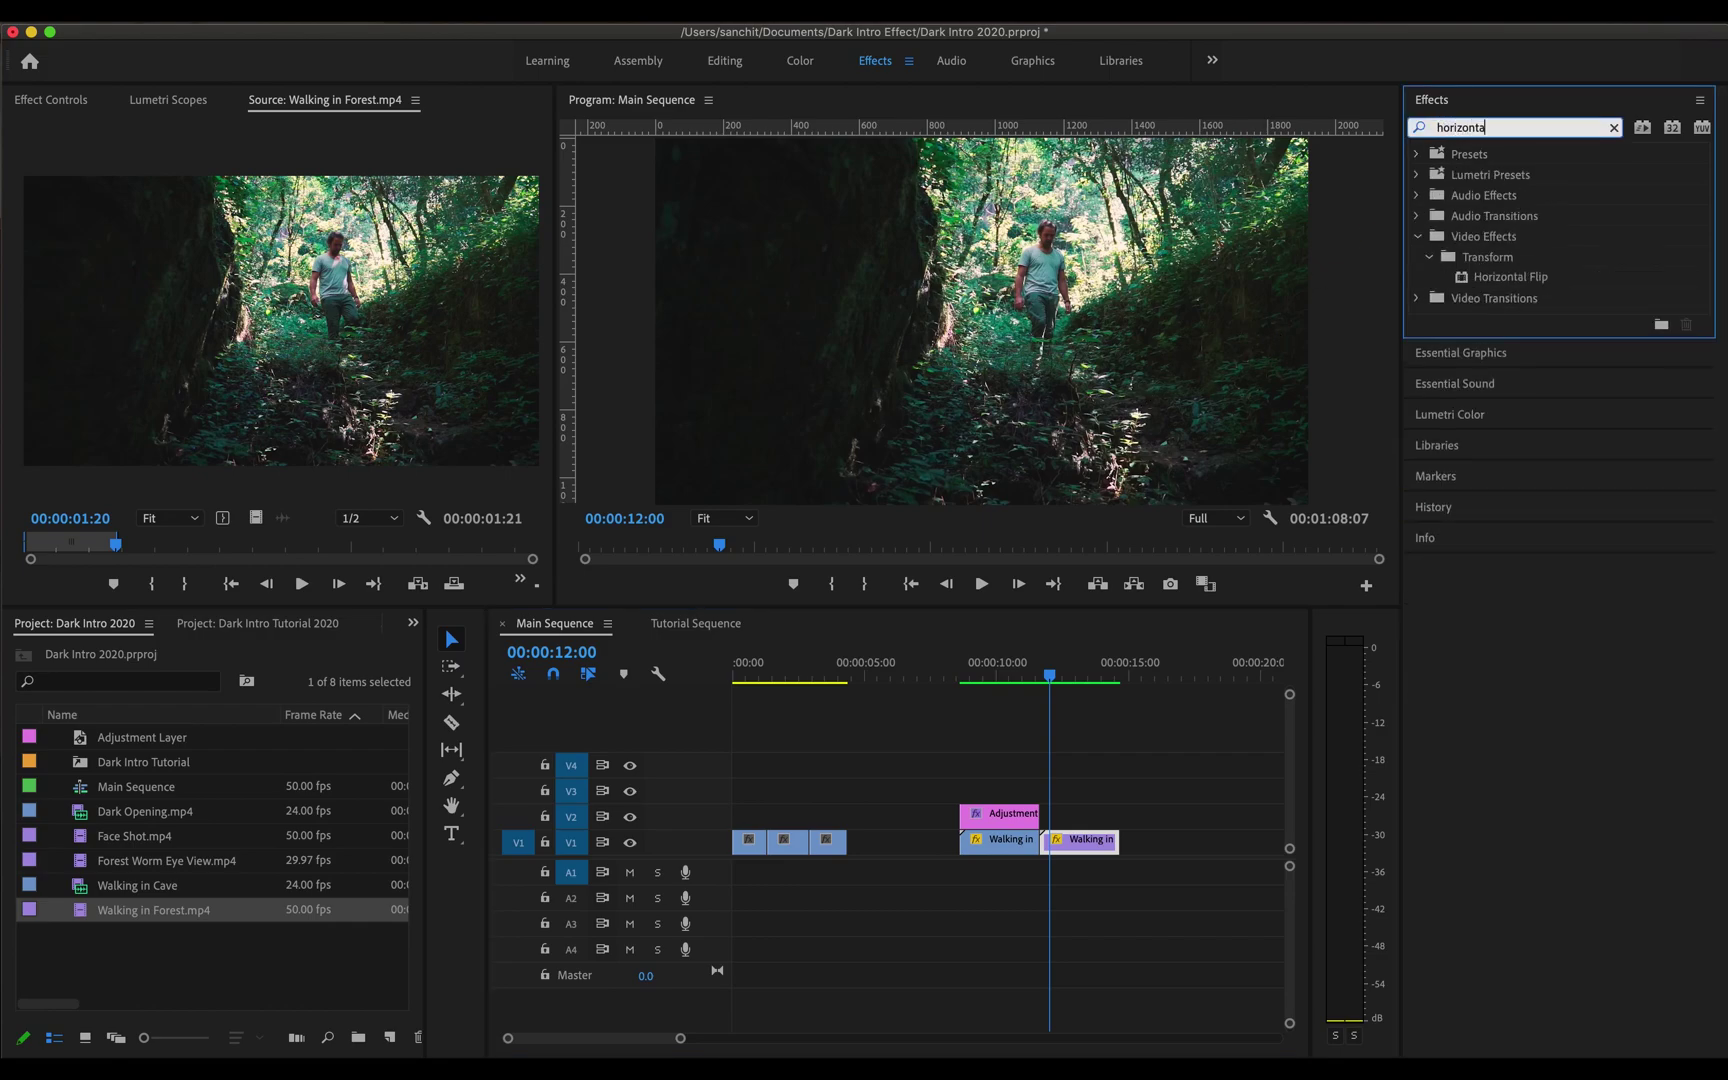
click(1516, 280)
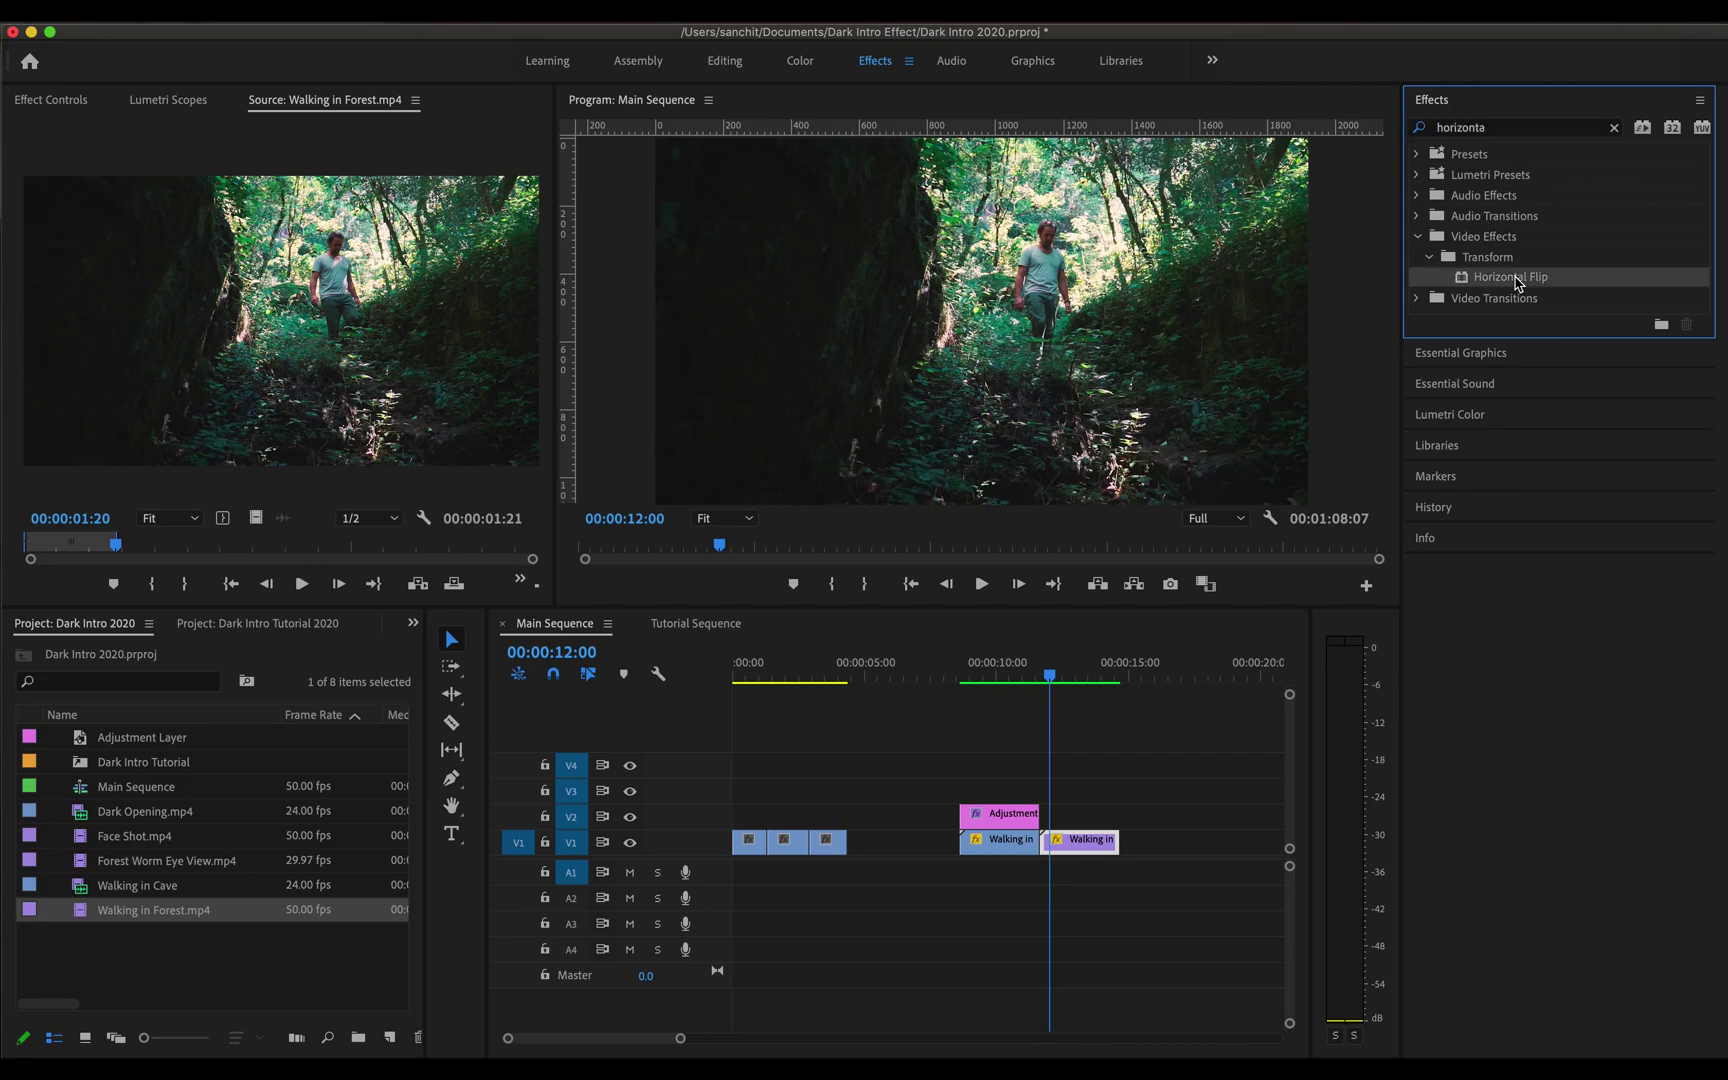
drag(1516, 283, 1084, 840)
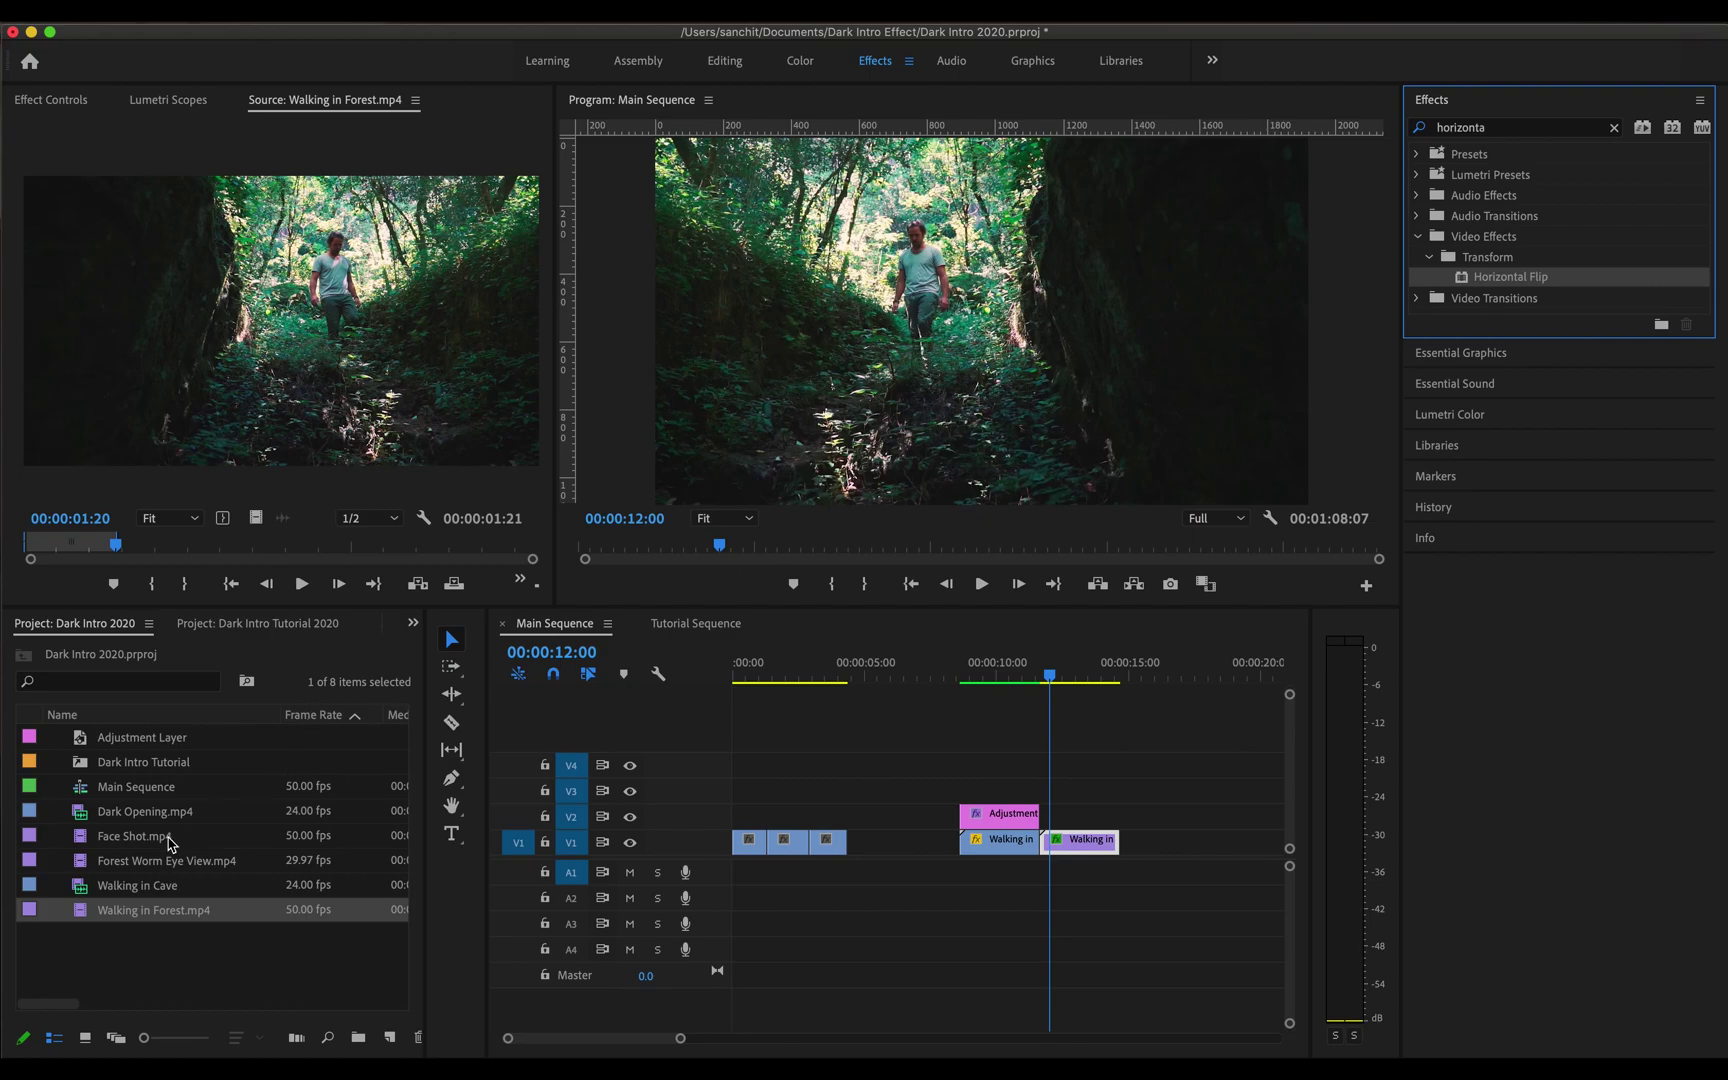
Step: Overlay Face Shot.mp4 video on V2 at 30% opacity, shifted to position X 1880
drag(170, 843, 260, 460)
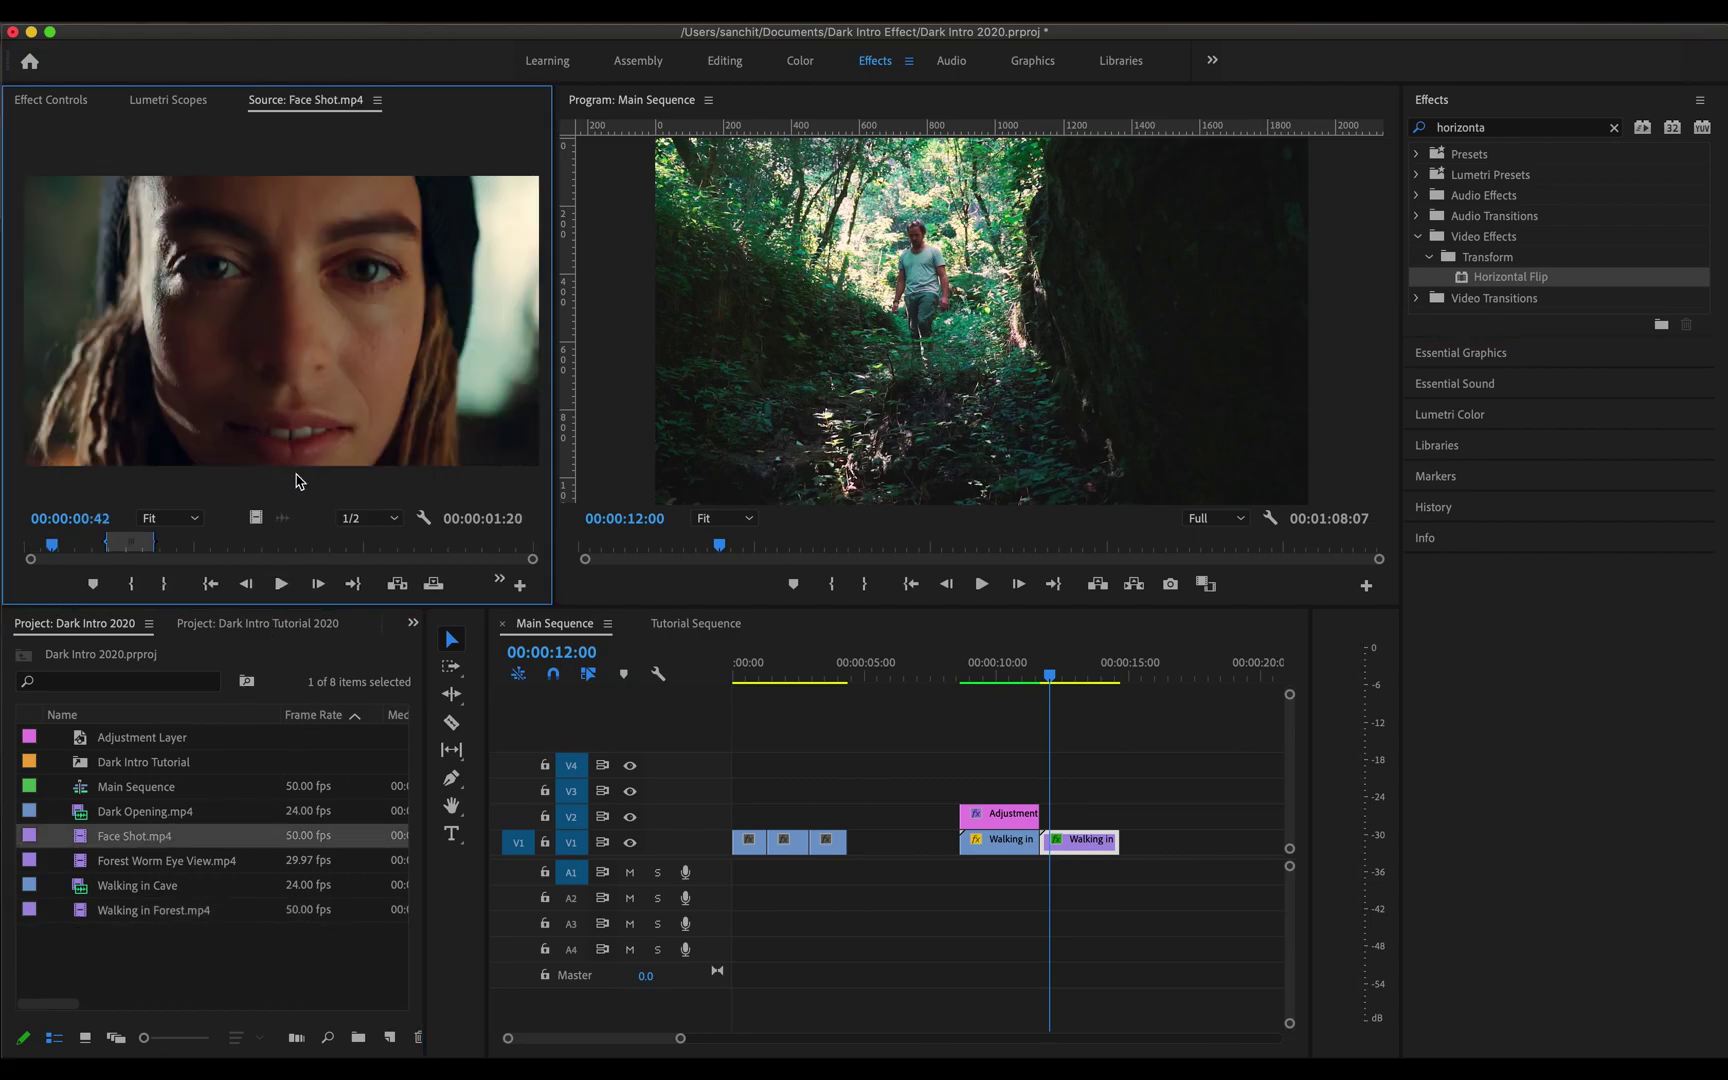
drag(256, 530, 1046, 821)
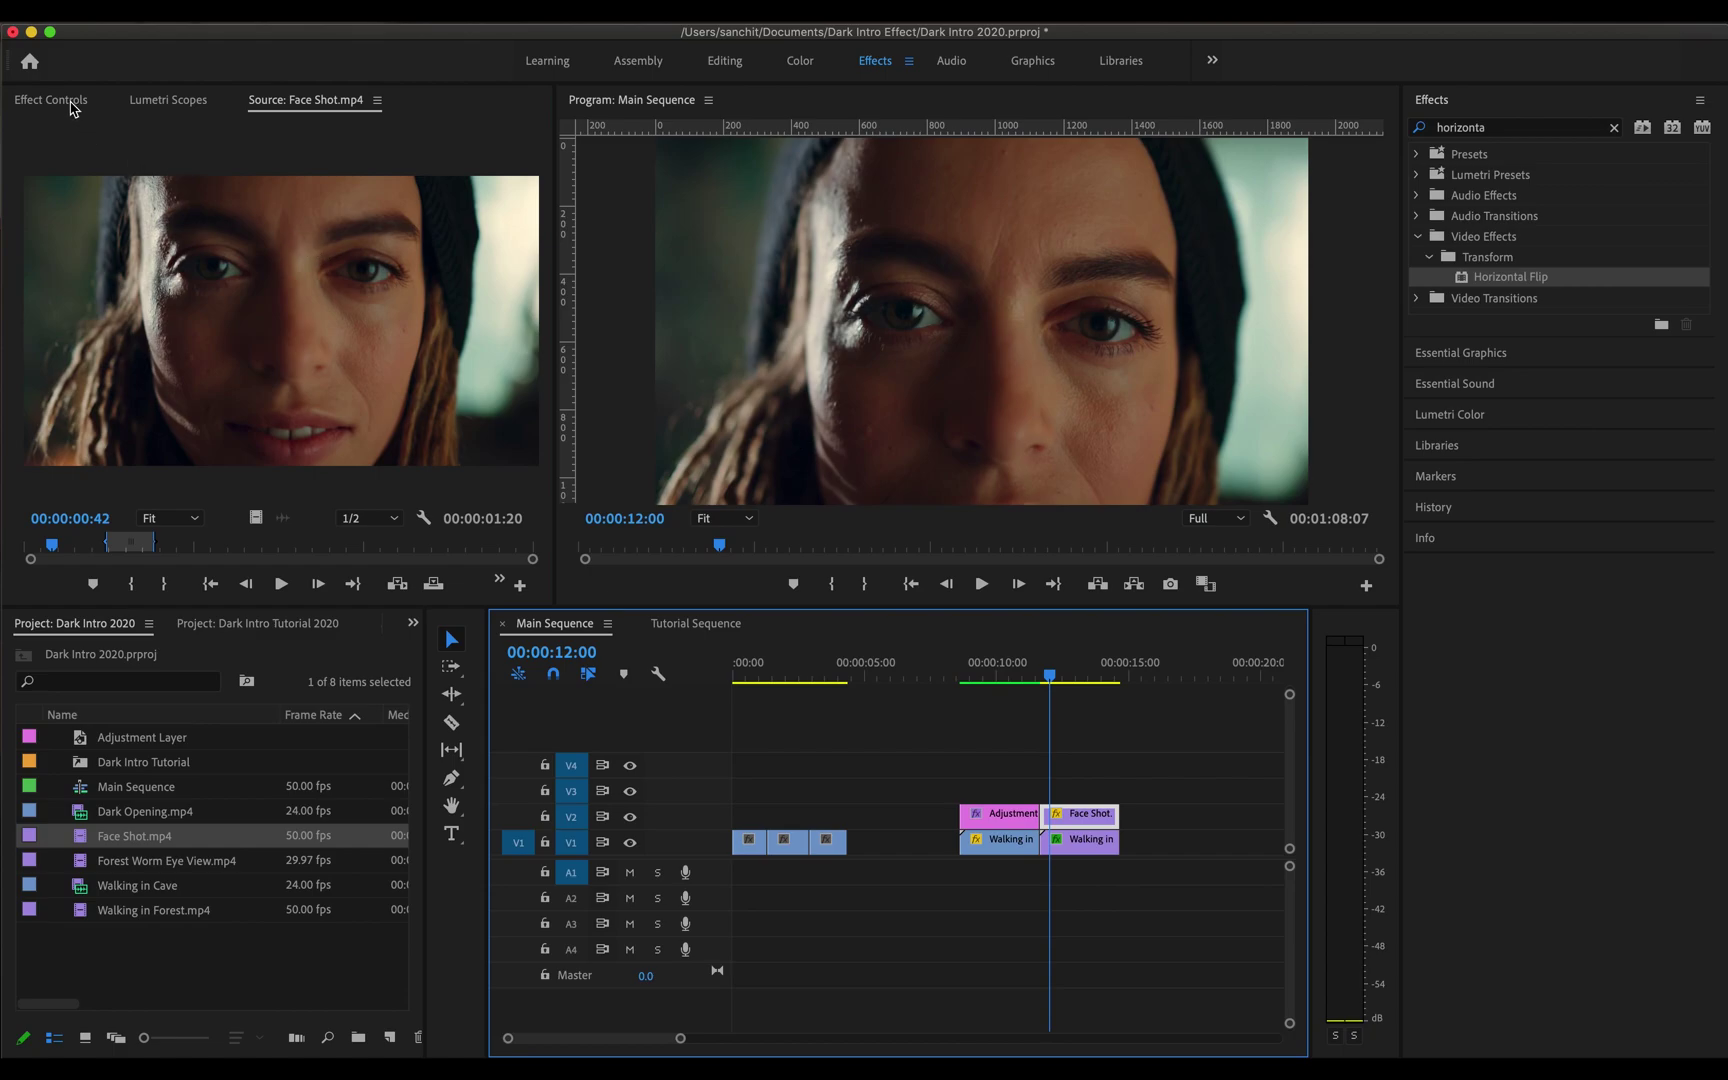
click(72, 102)
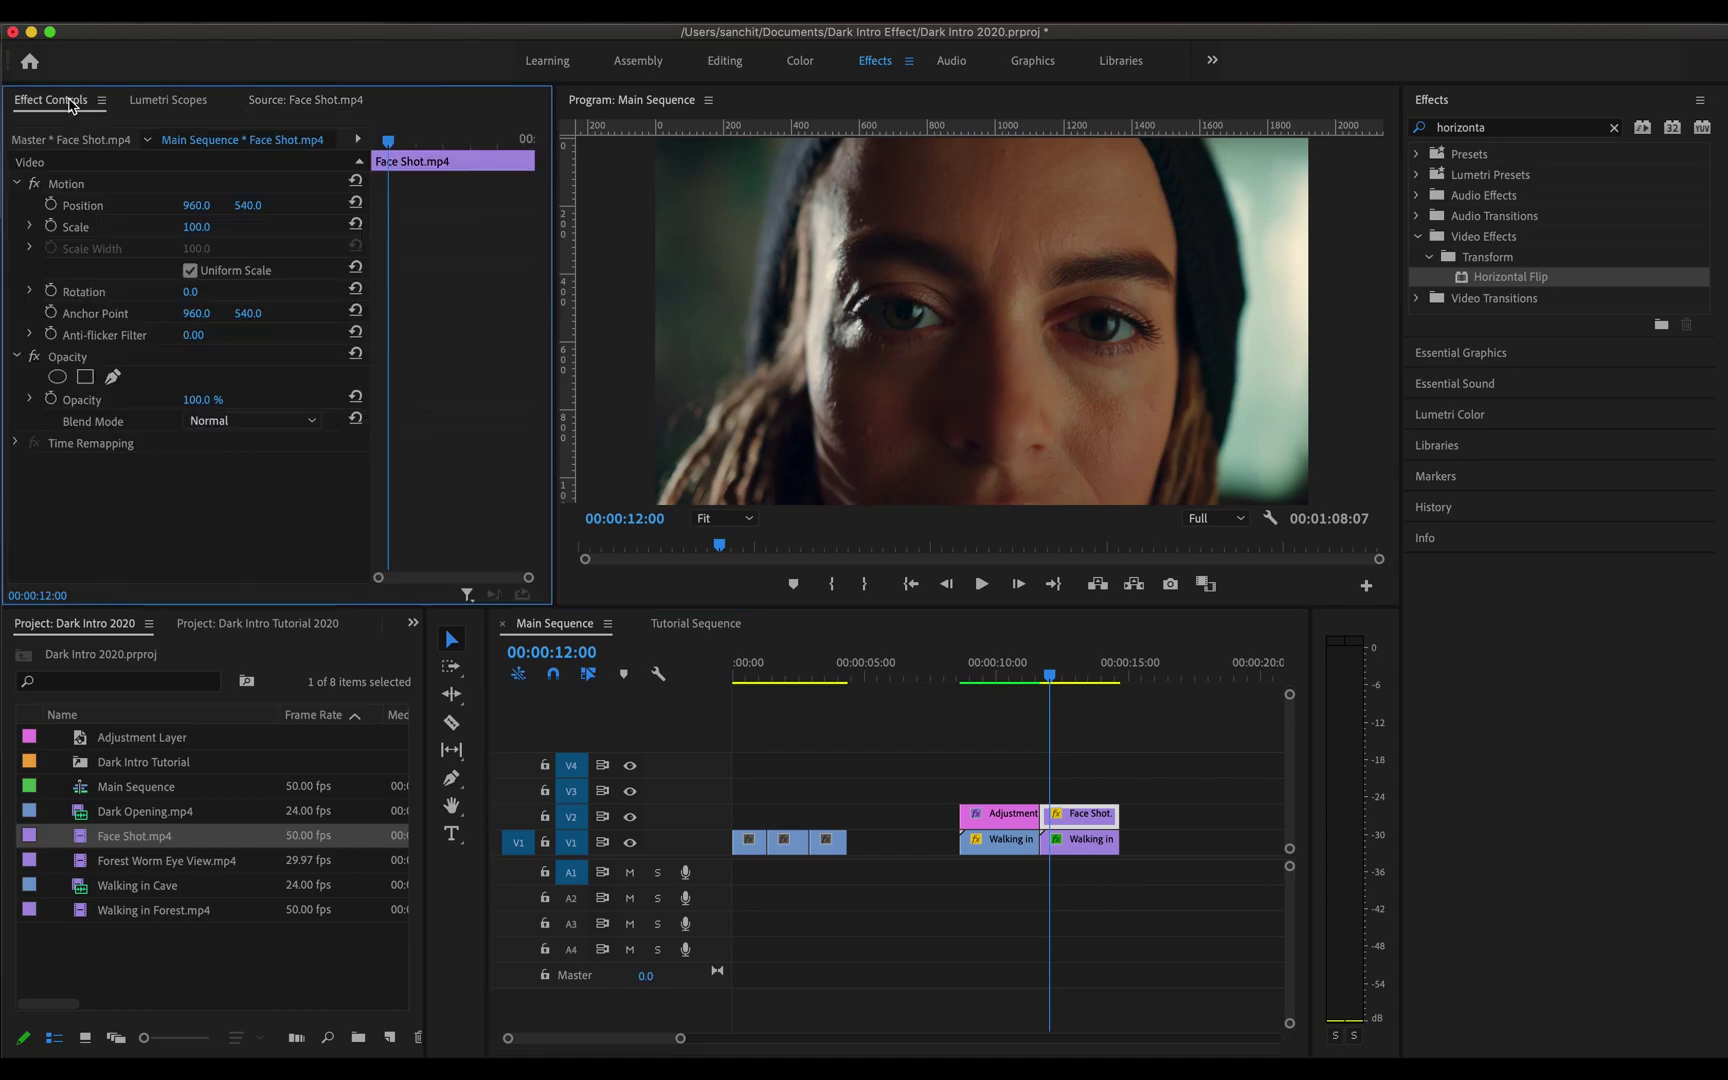
click(208, 398)
text(30)
key(Return)
drag(196, 205, 1116, 205)
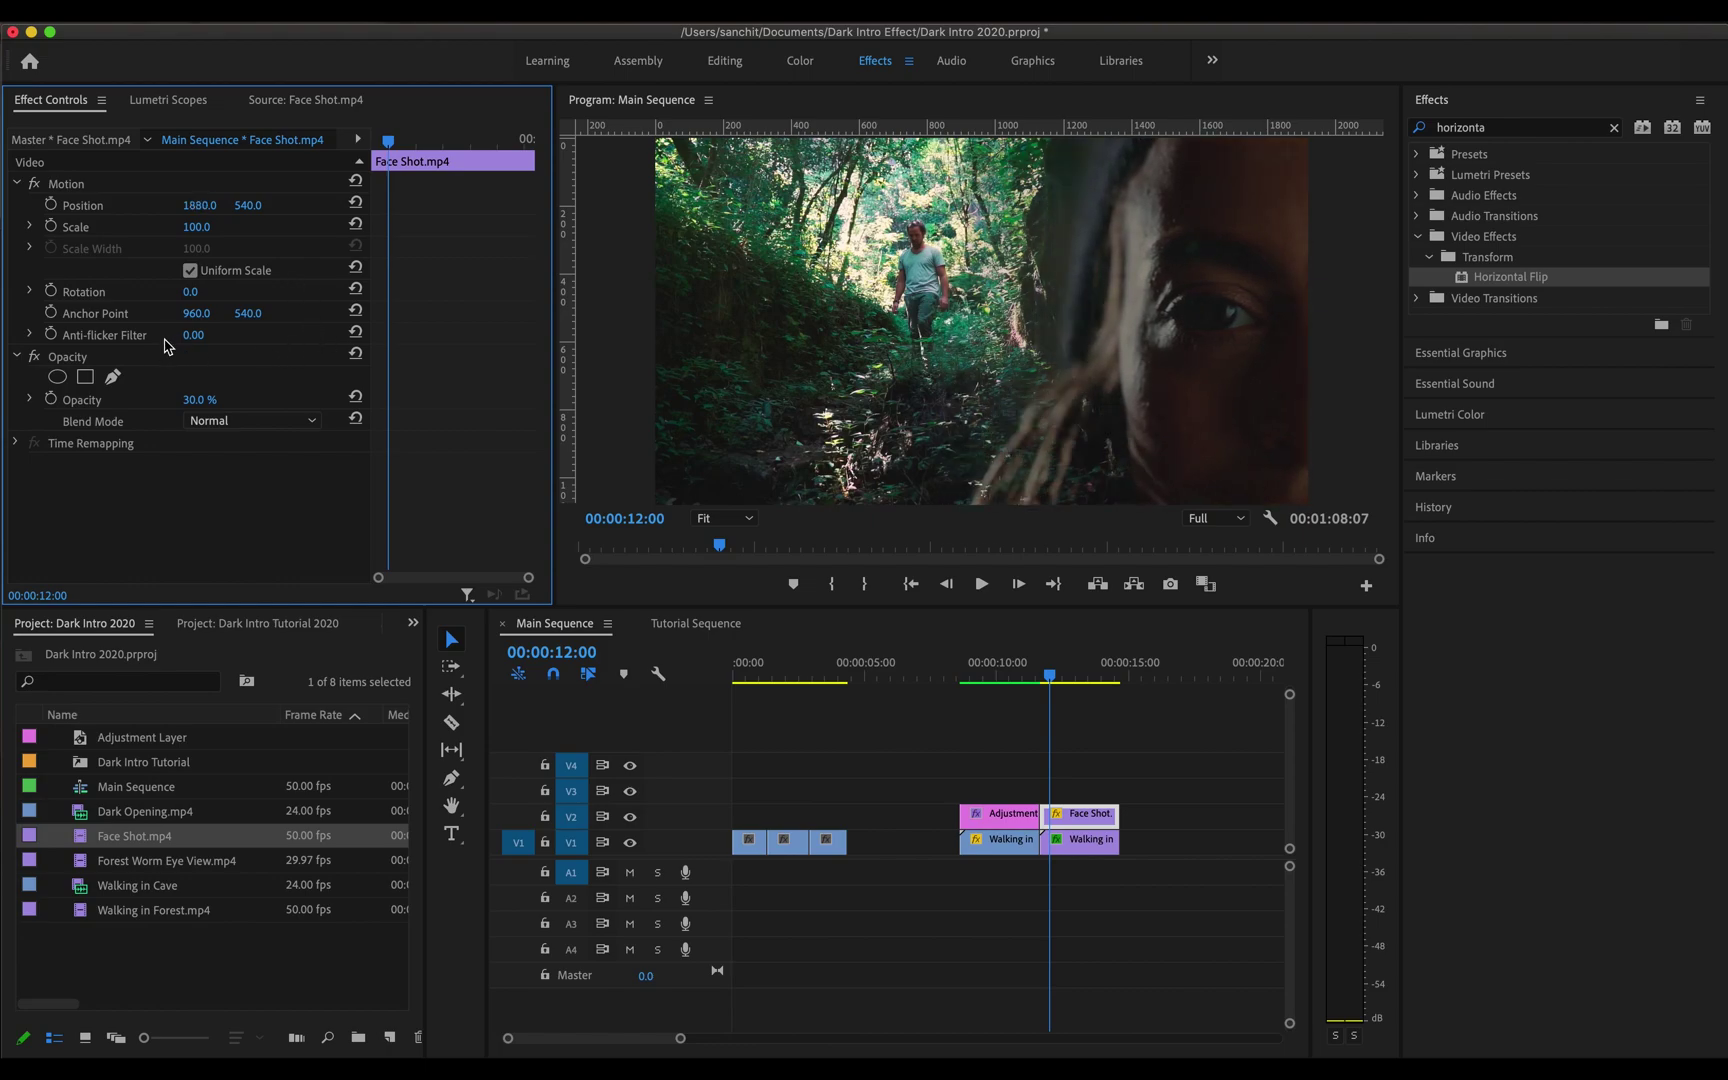
Step: Start a pen mask on the face overlay, placing points around the face outline
click(113, 376)
click(1283, 167)
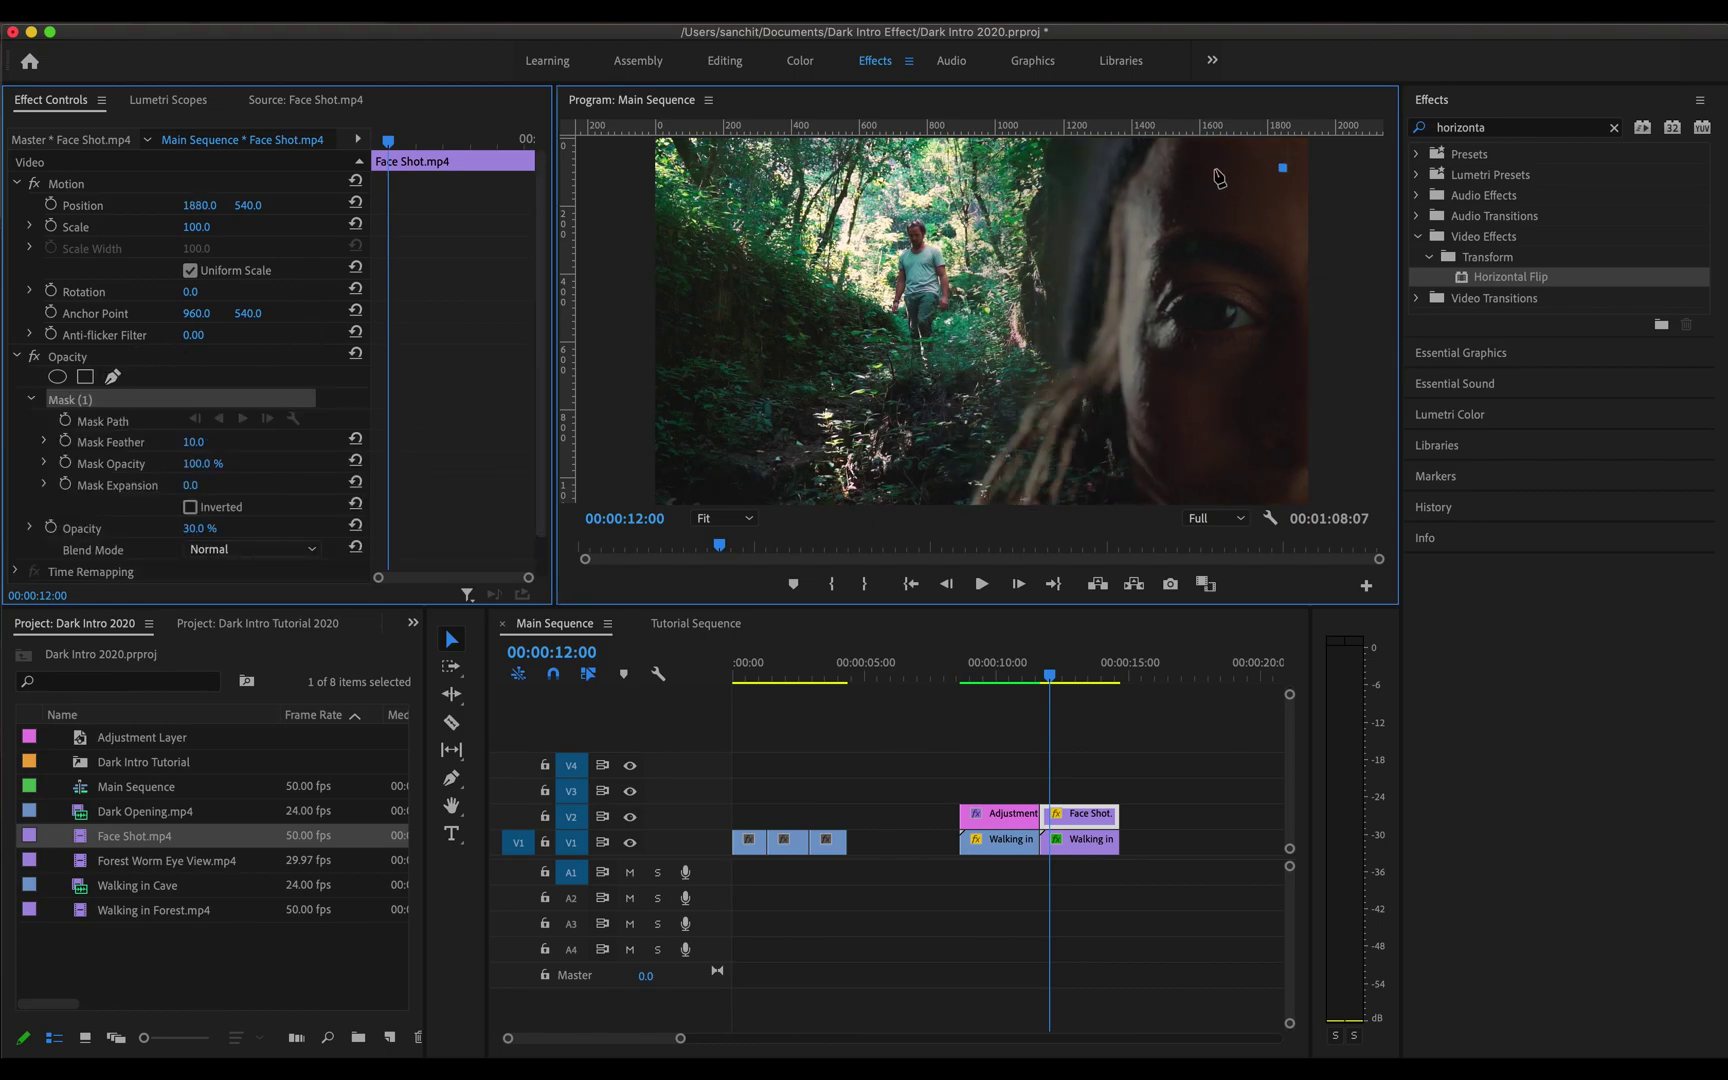
click(1214, 169)
click(1139, 202)
click(1111, 373)
click(1219, 473)
click(1278, 480)
Step: Close the face mask path and soften it with feather 145 and expansion 34
click(1319, 491)
click(1326, 413)
click(1325, 218)
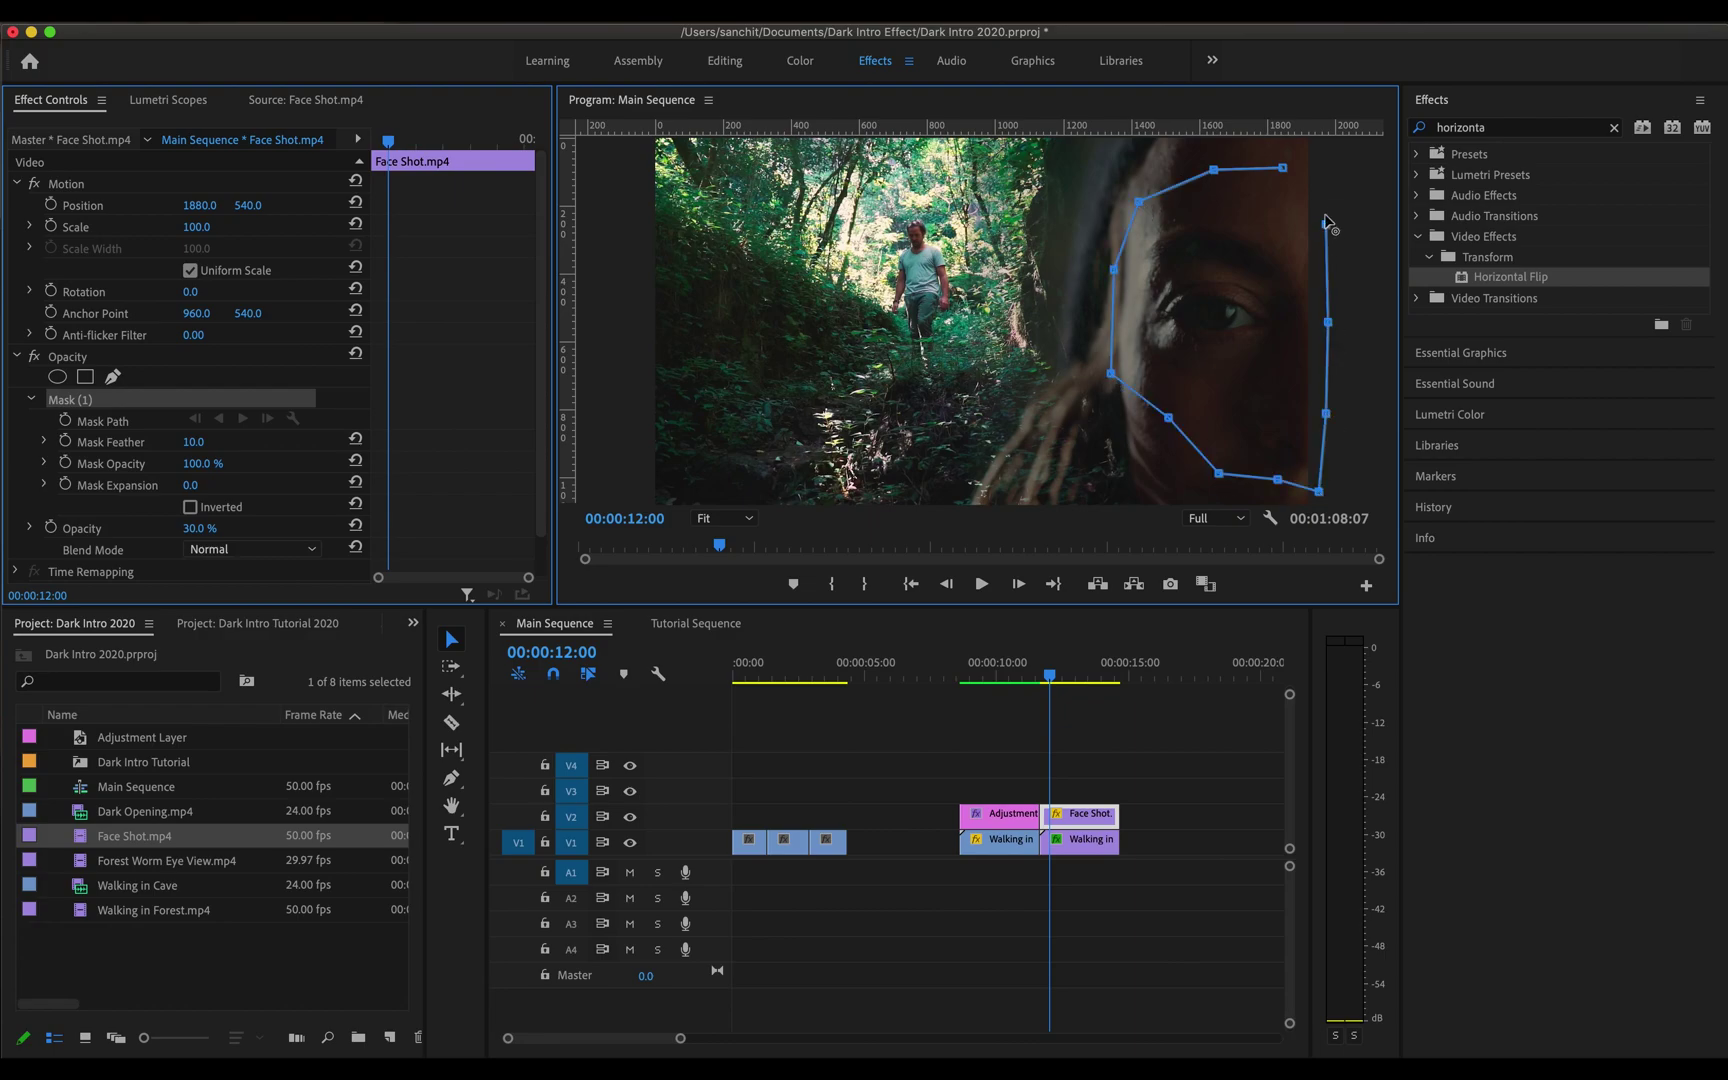
click(1283, 167)
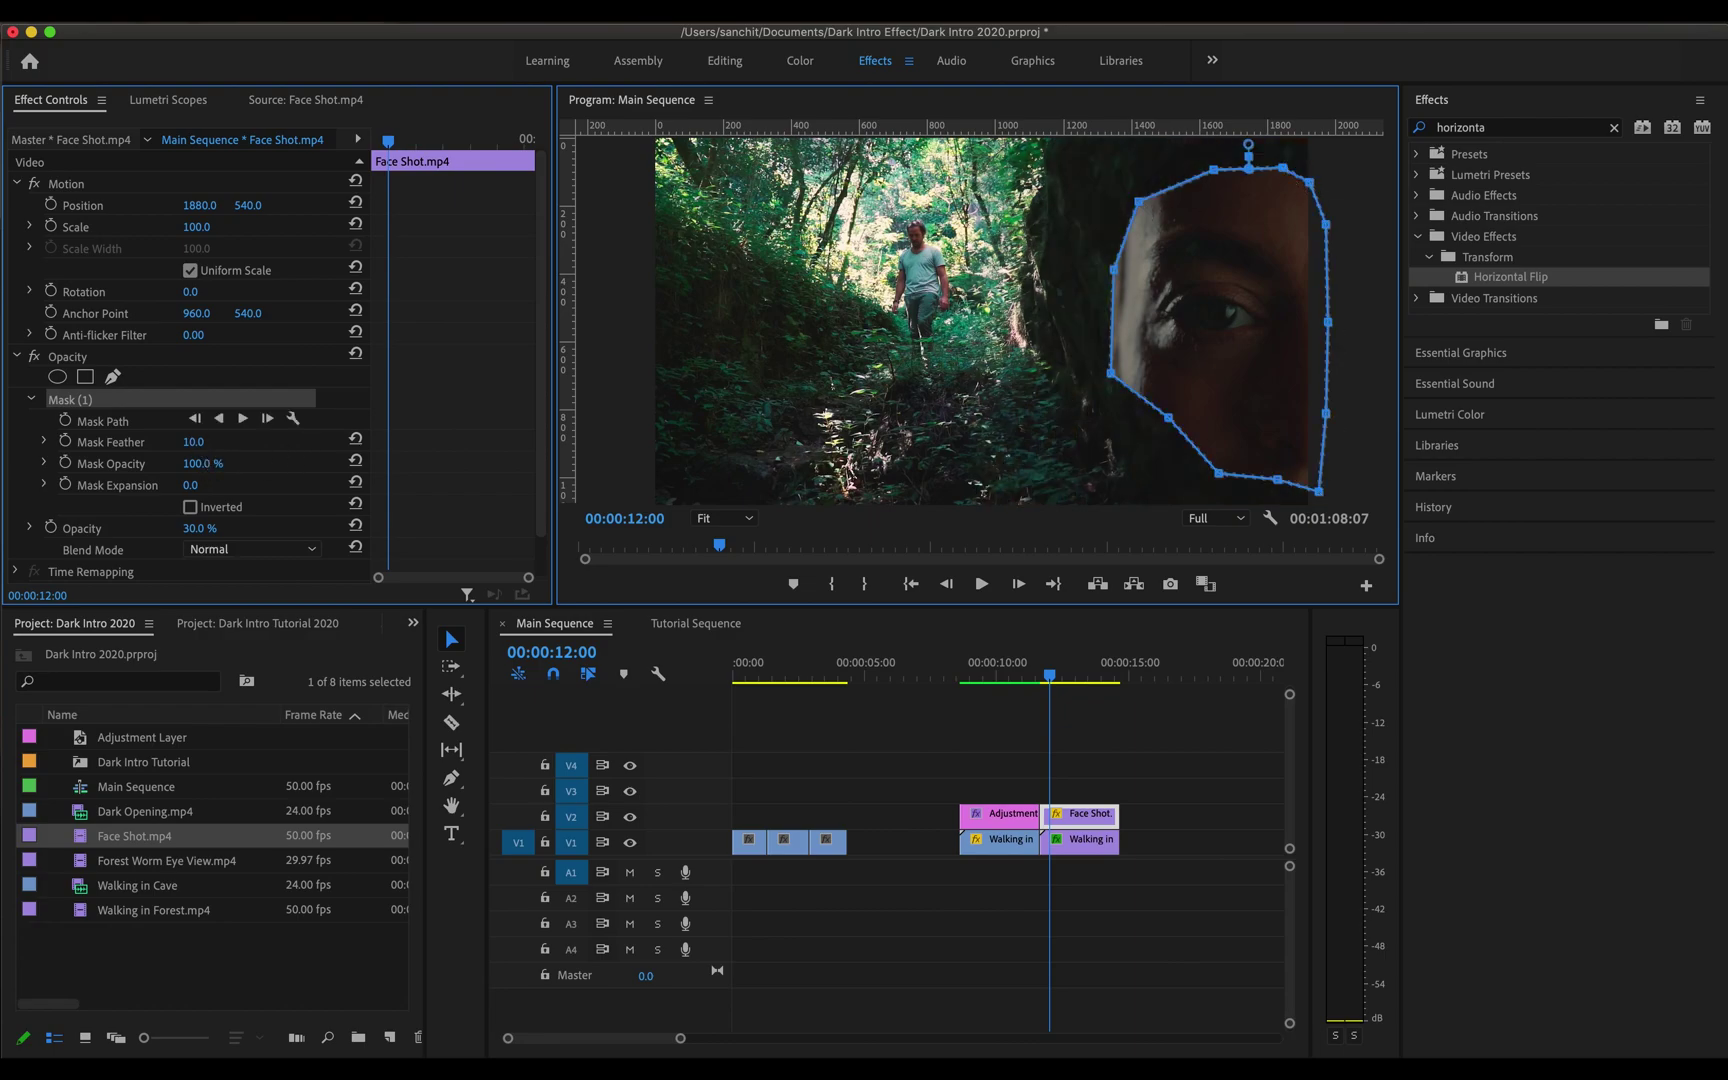
drag(193, 441, 228, 441)
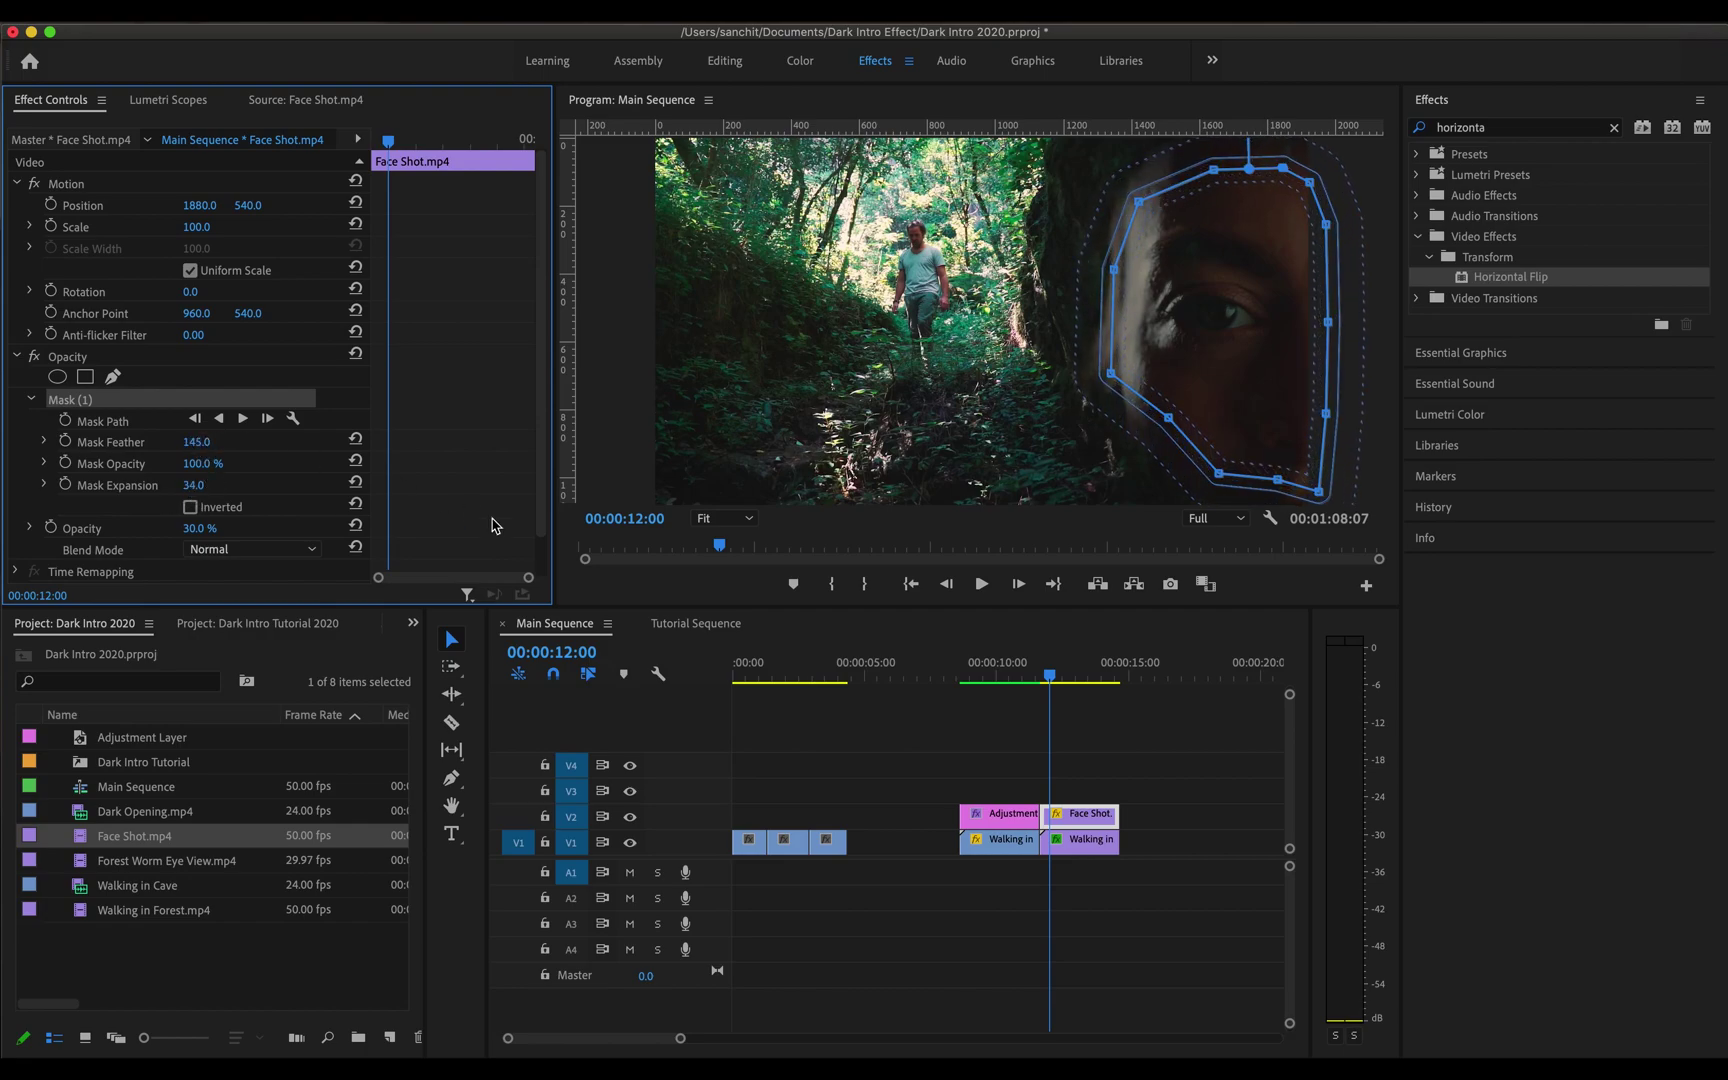
click(272, 358)
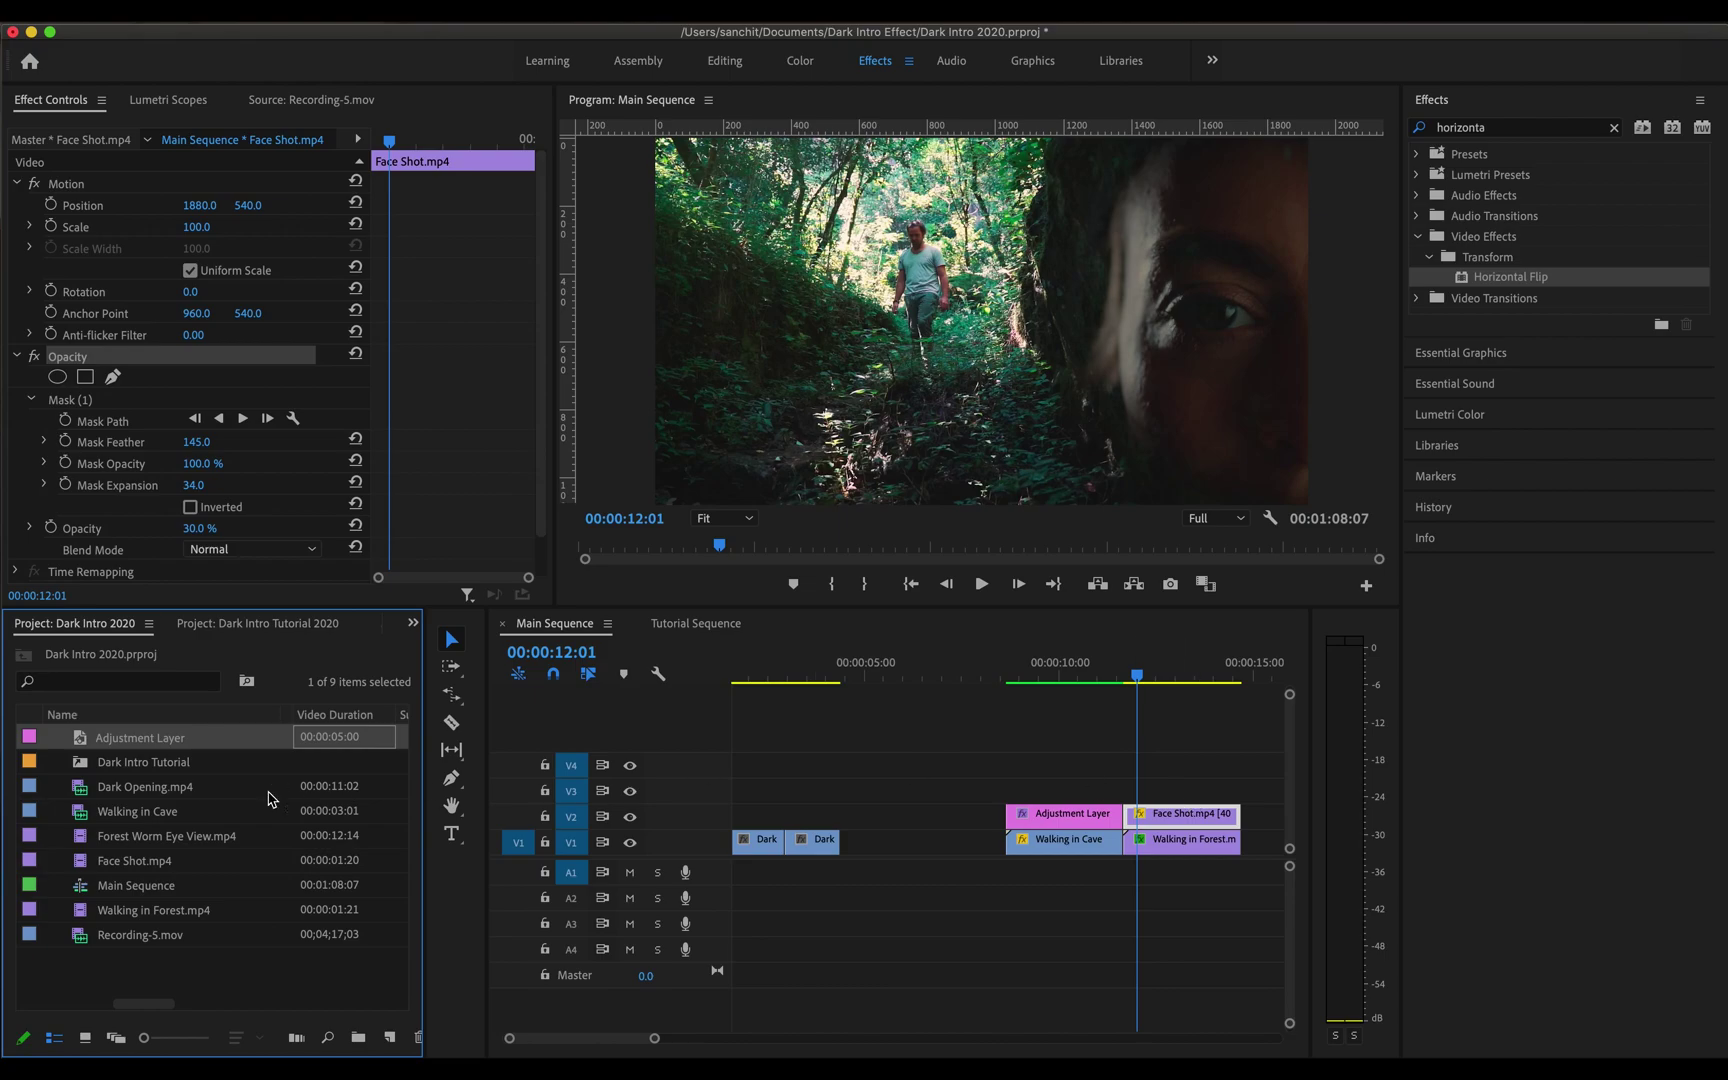
Step: Add an adjustment layer above the clips, trimmed to end with the forest clip
drag(192, 745, 1134, 790)
key(c)
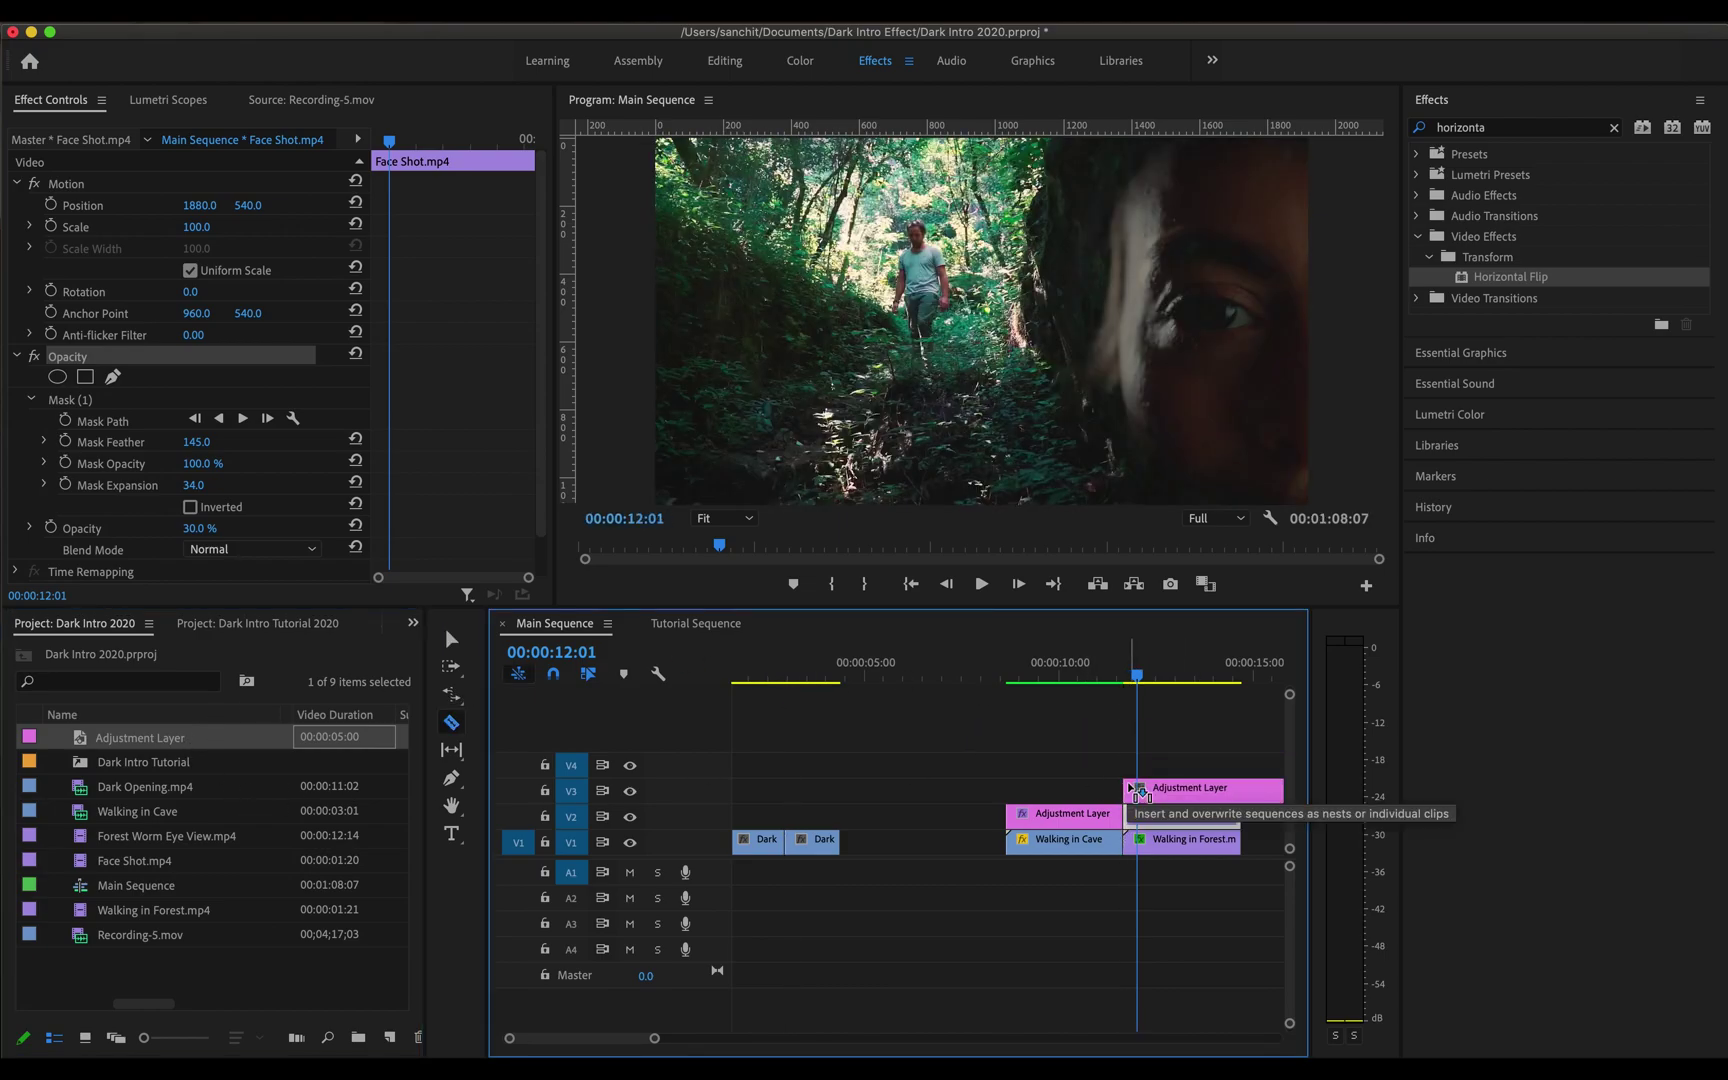
click(1241, 790)
key(v)
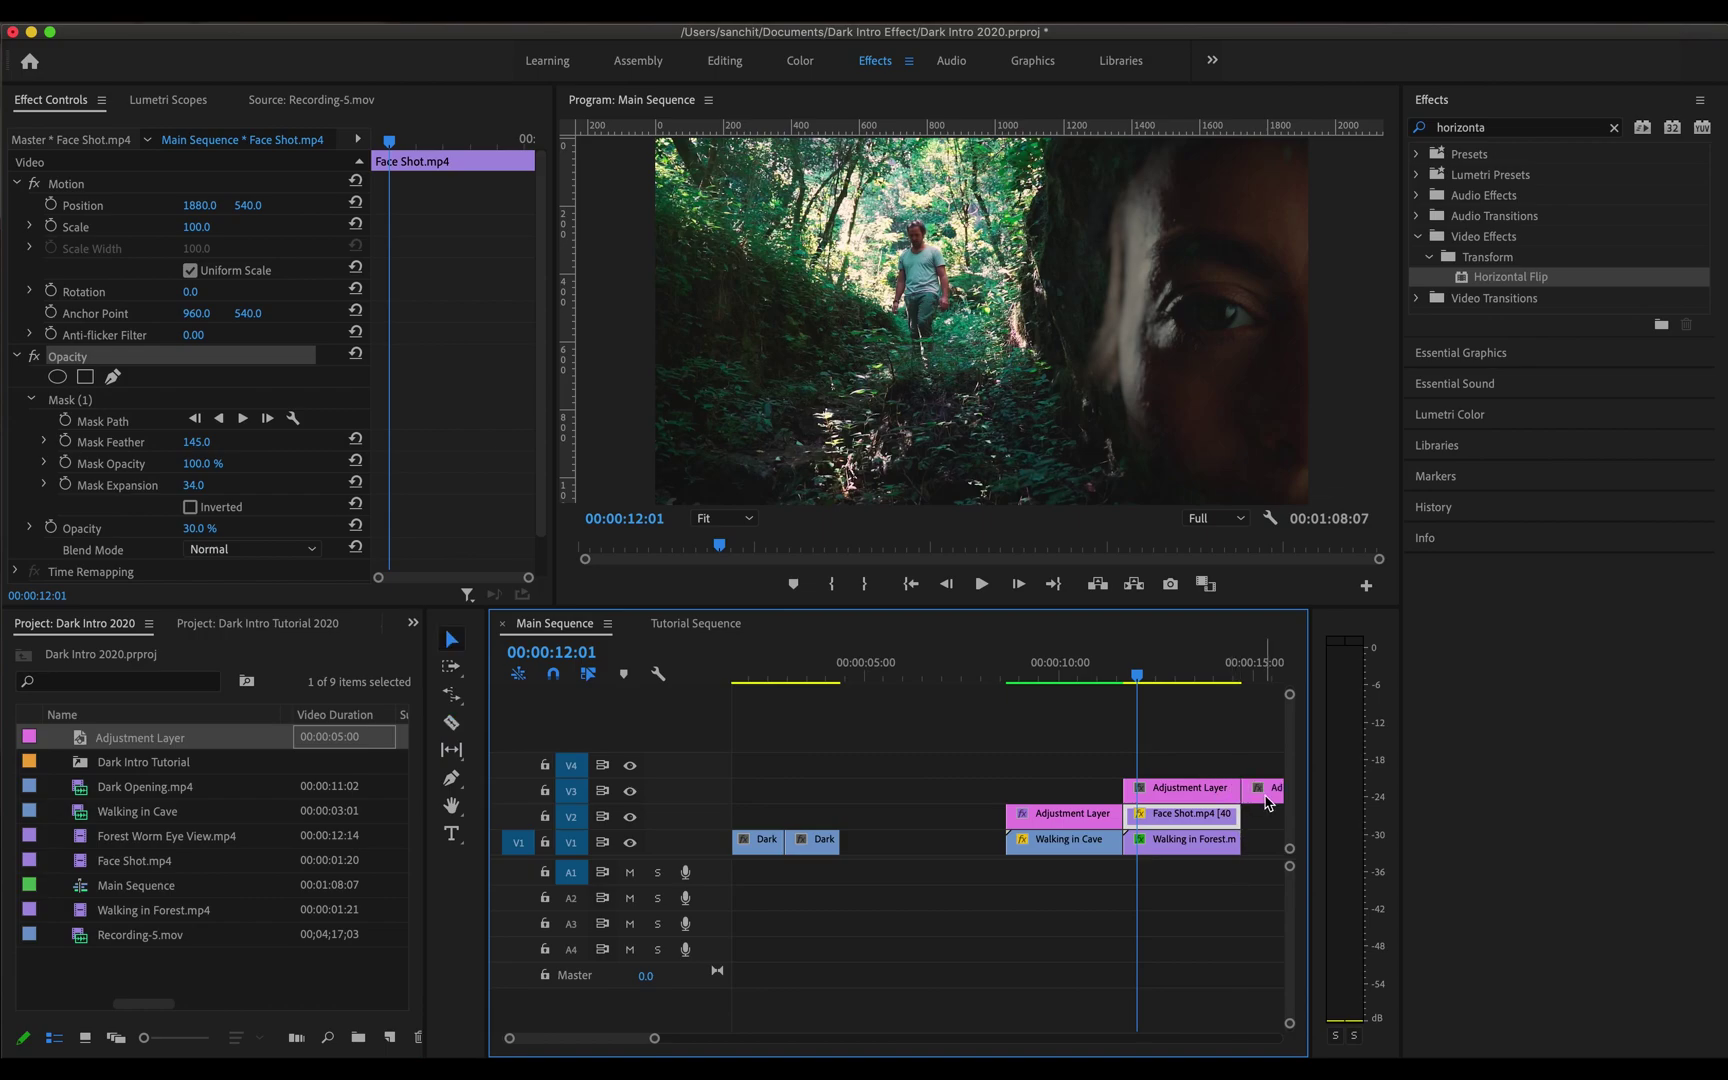
click(1266, 794)
key(Delete)
click(1232, 790)
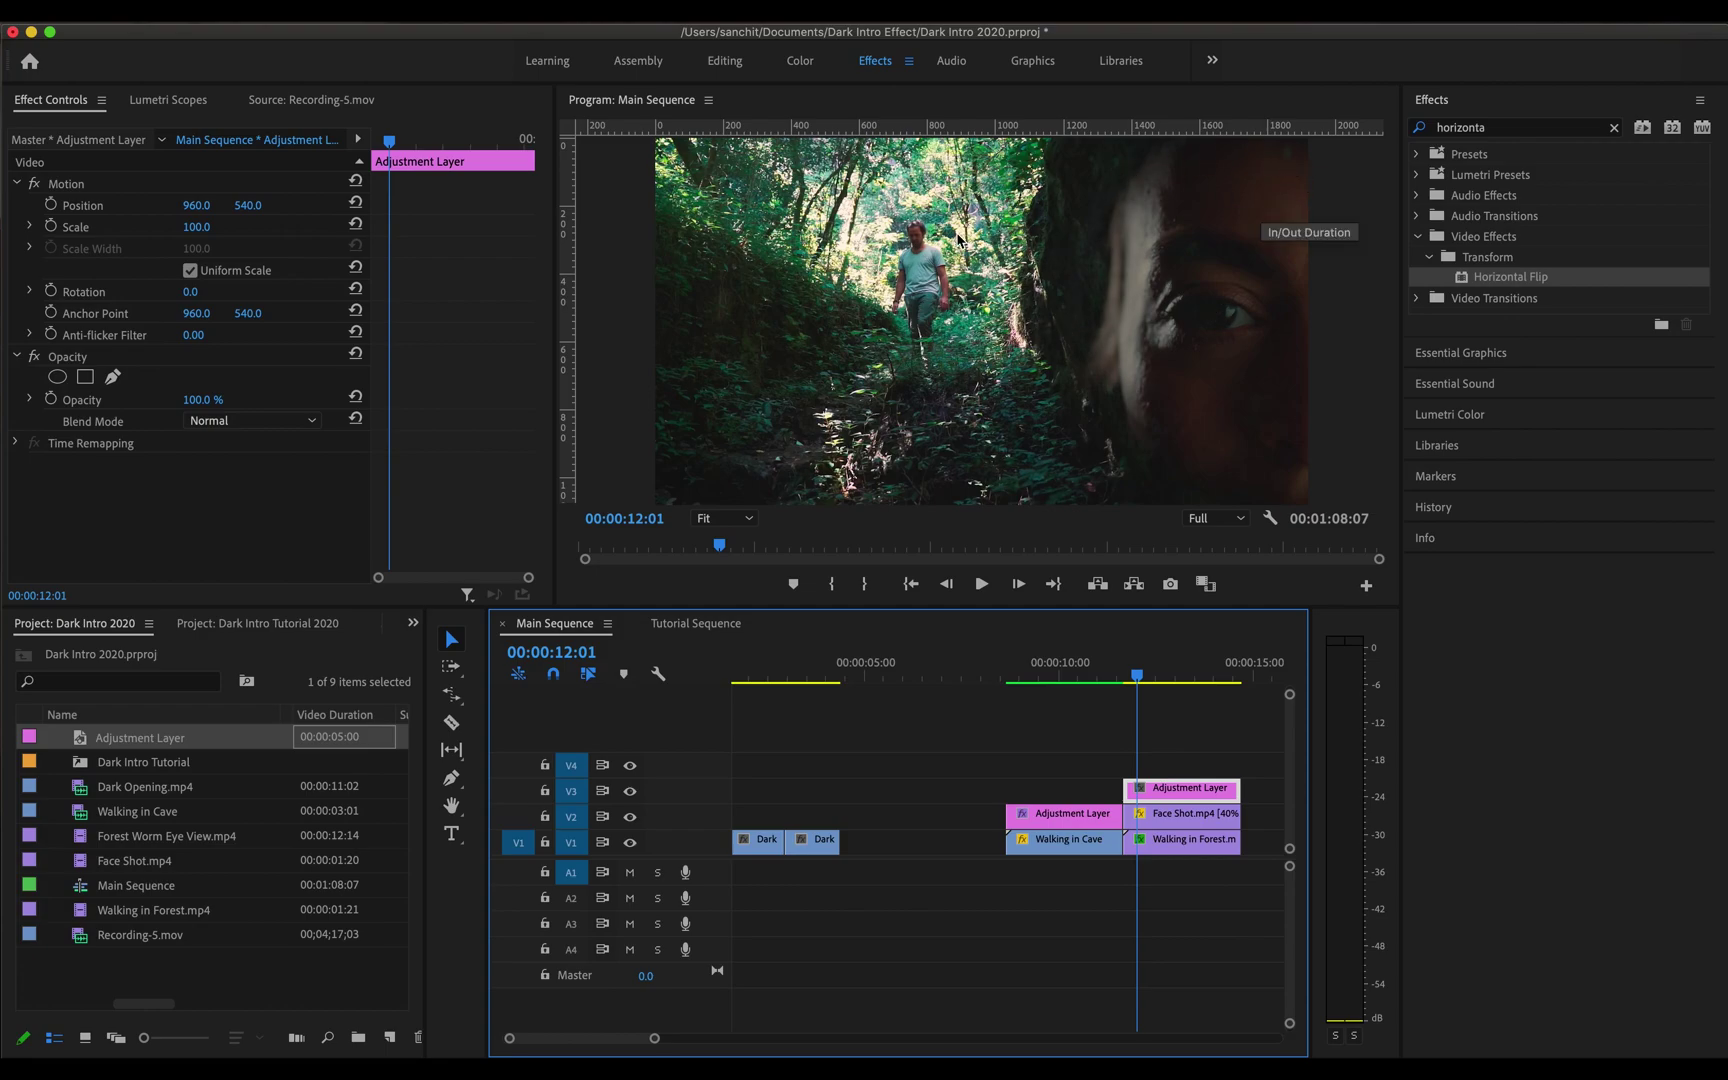
Step: Apply Transform to the adjustment layer with Position X set to 0
click(1530, 136)
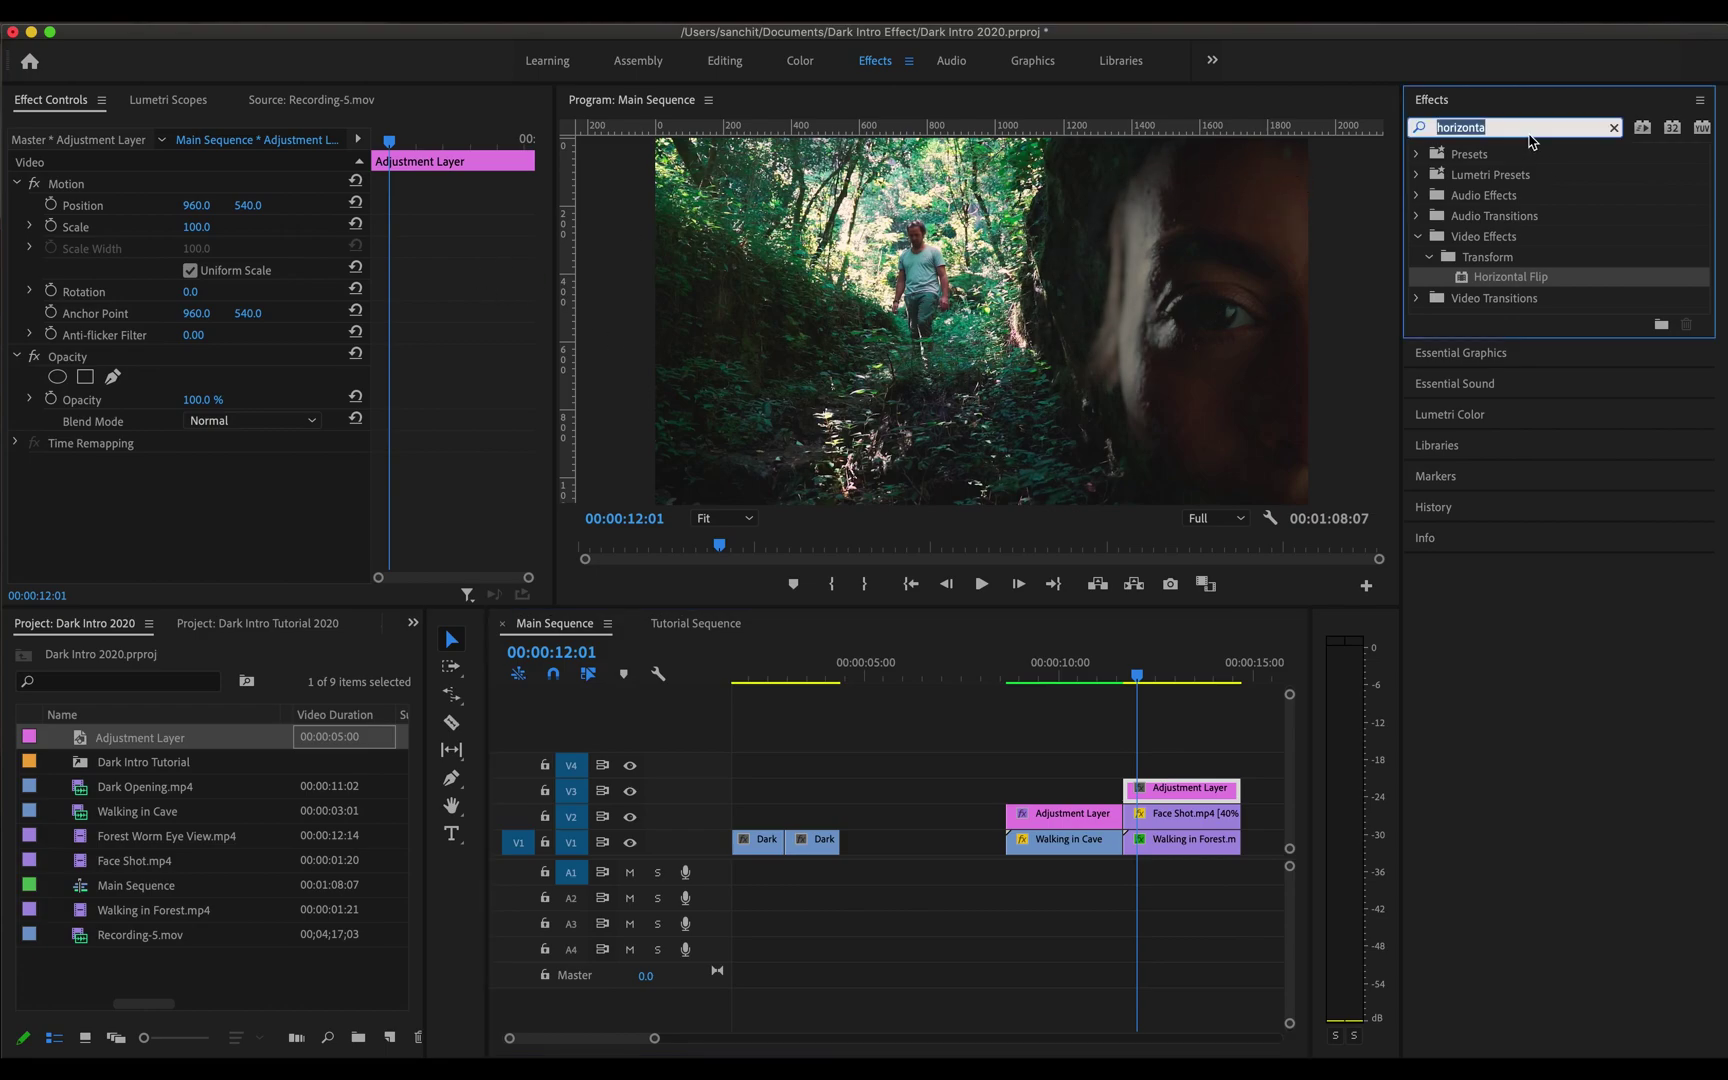
text(transfor)
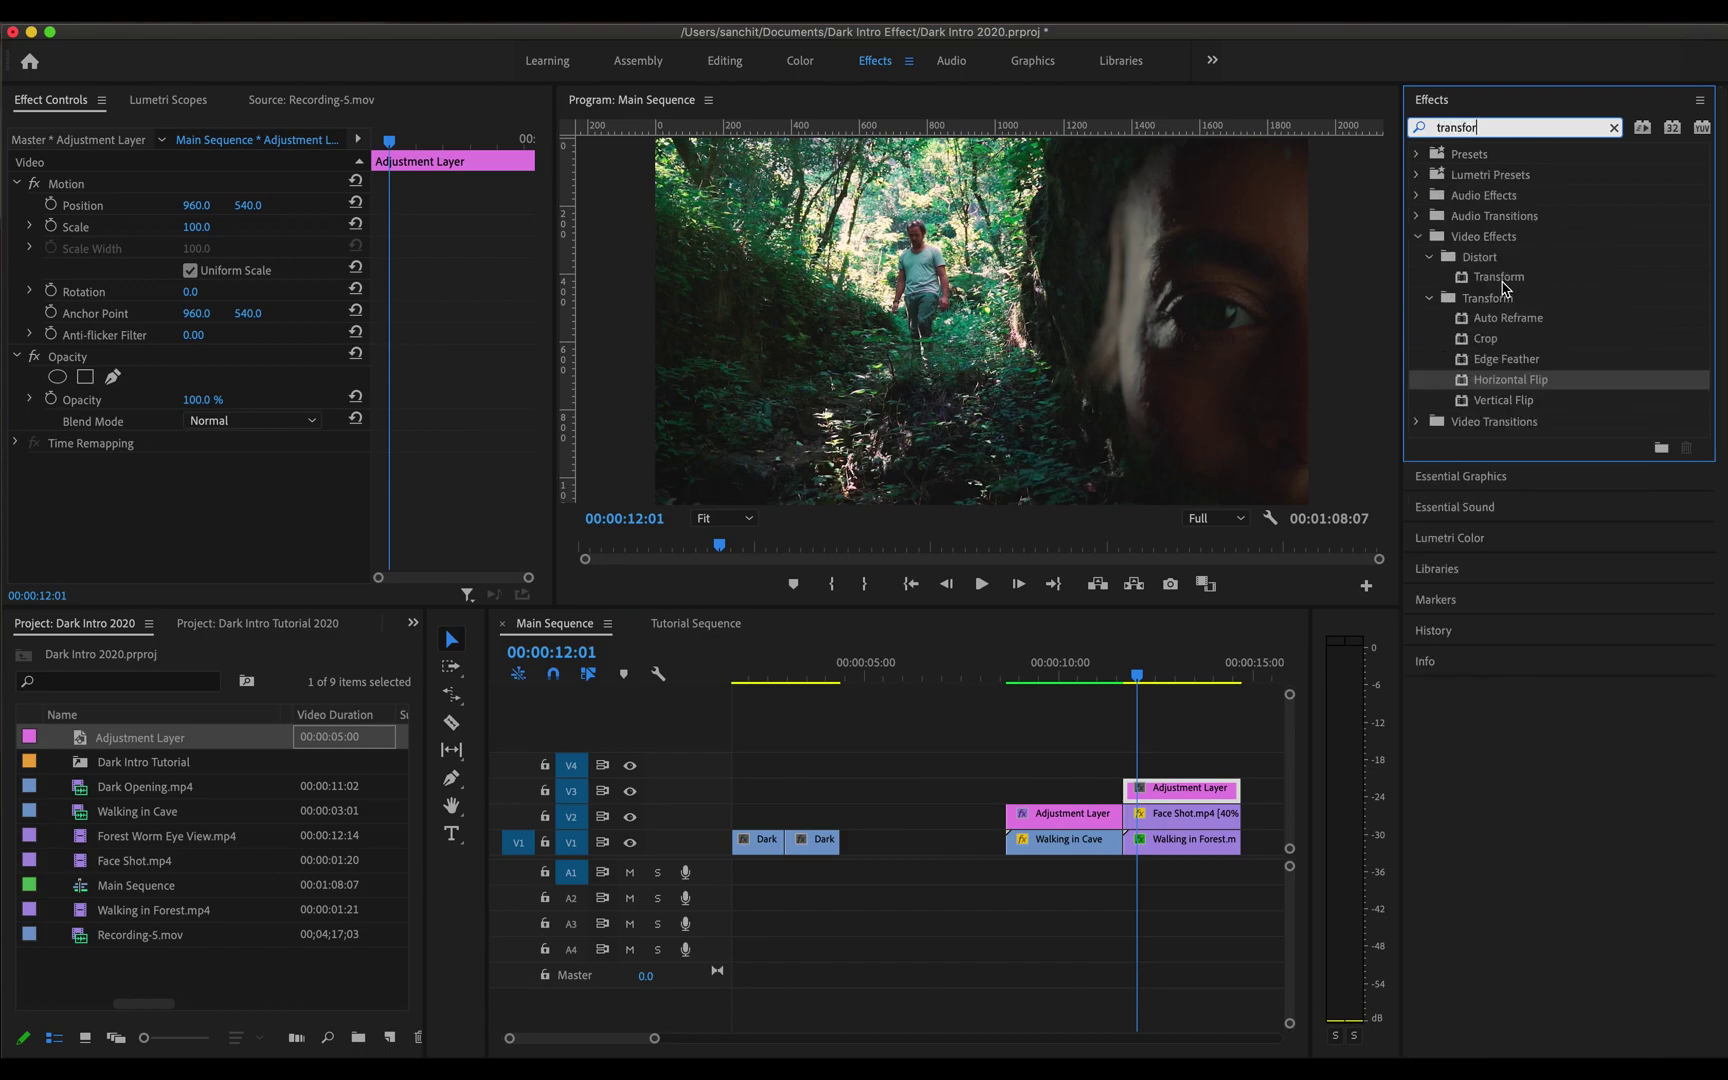
drag(1287, 620, 1228, 788)
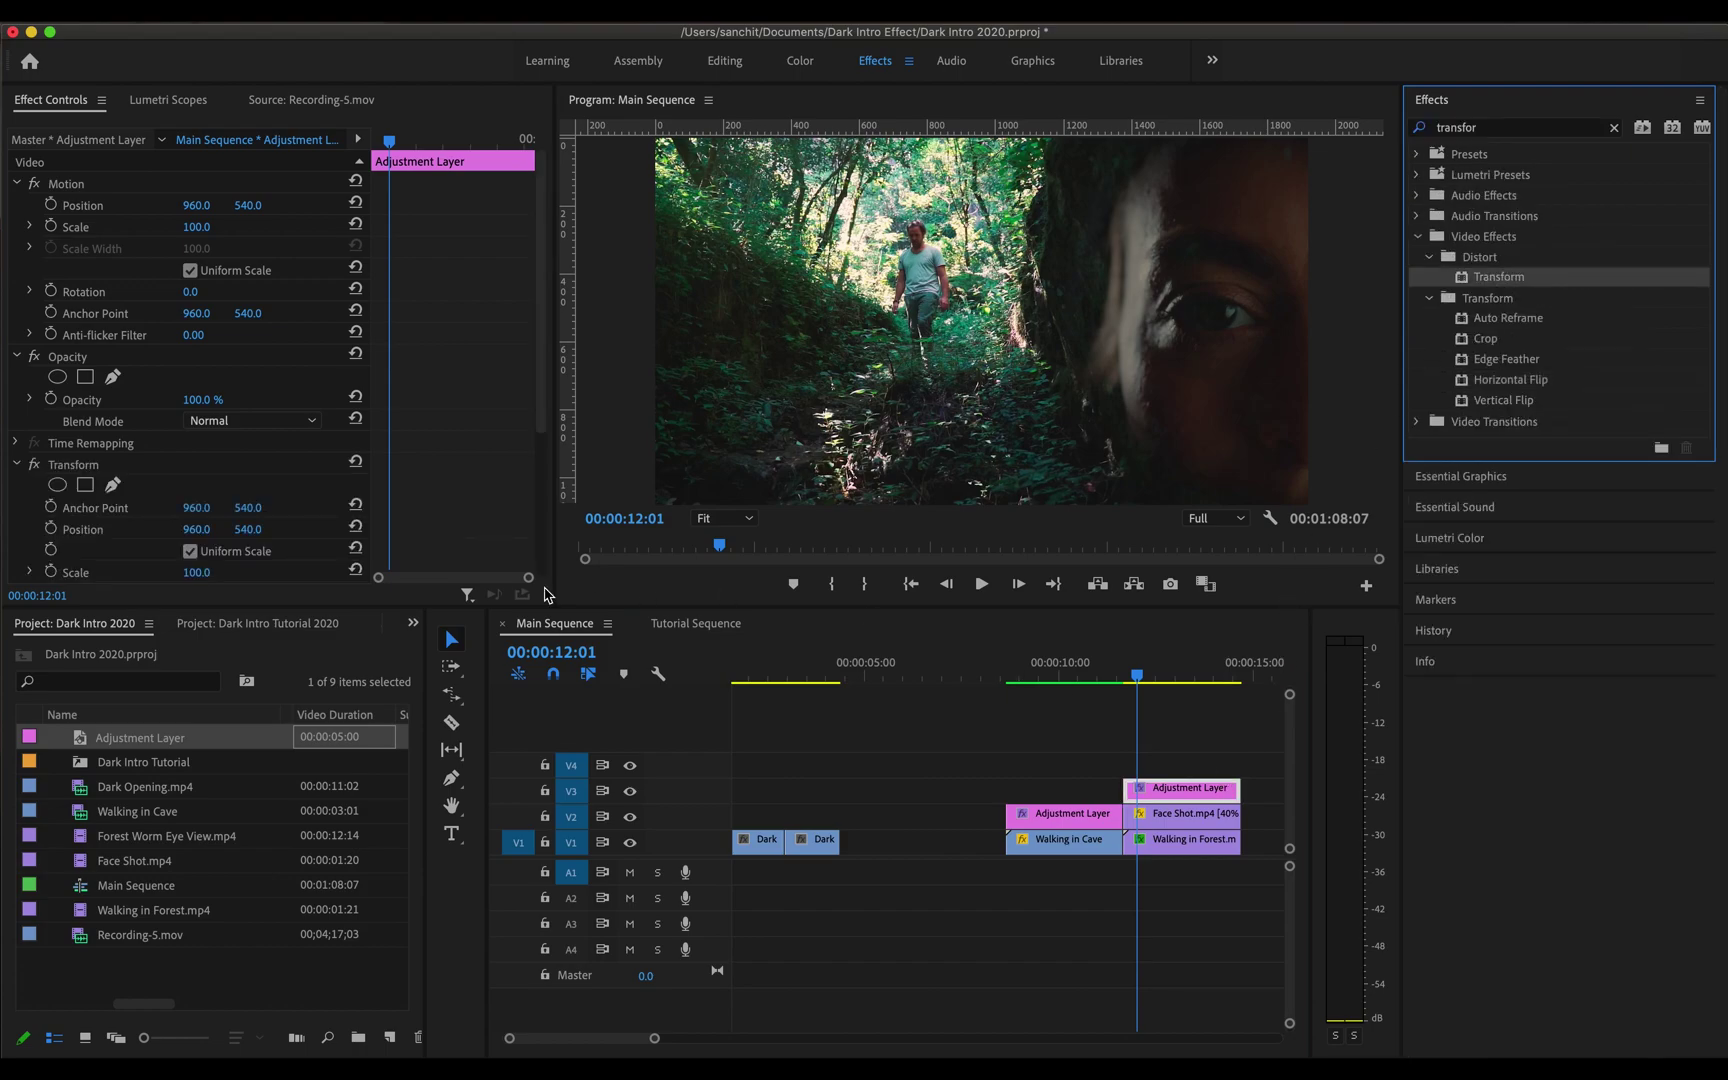
scroll(298, 529, down, 5)
click(196, 323)
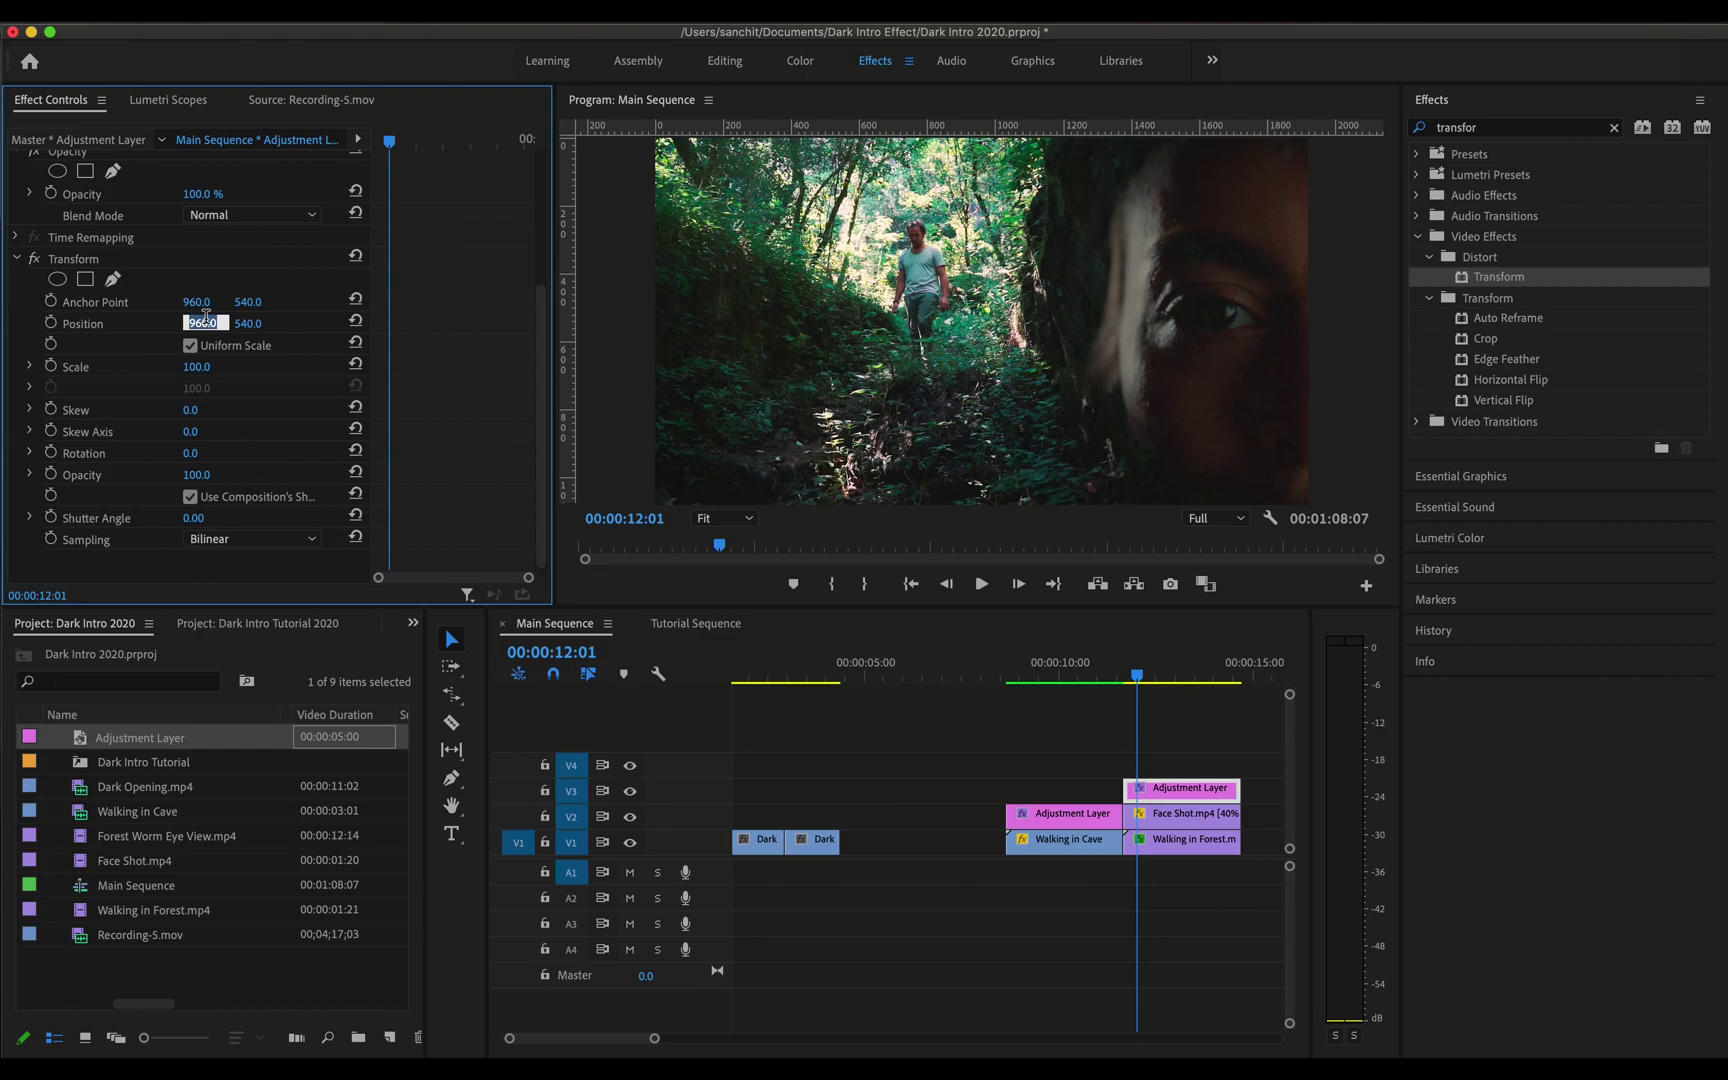
text(0)
key(Return)
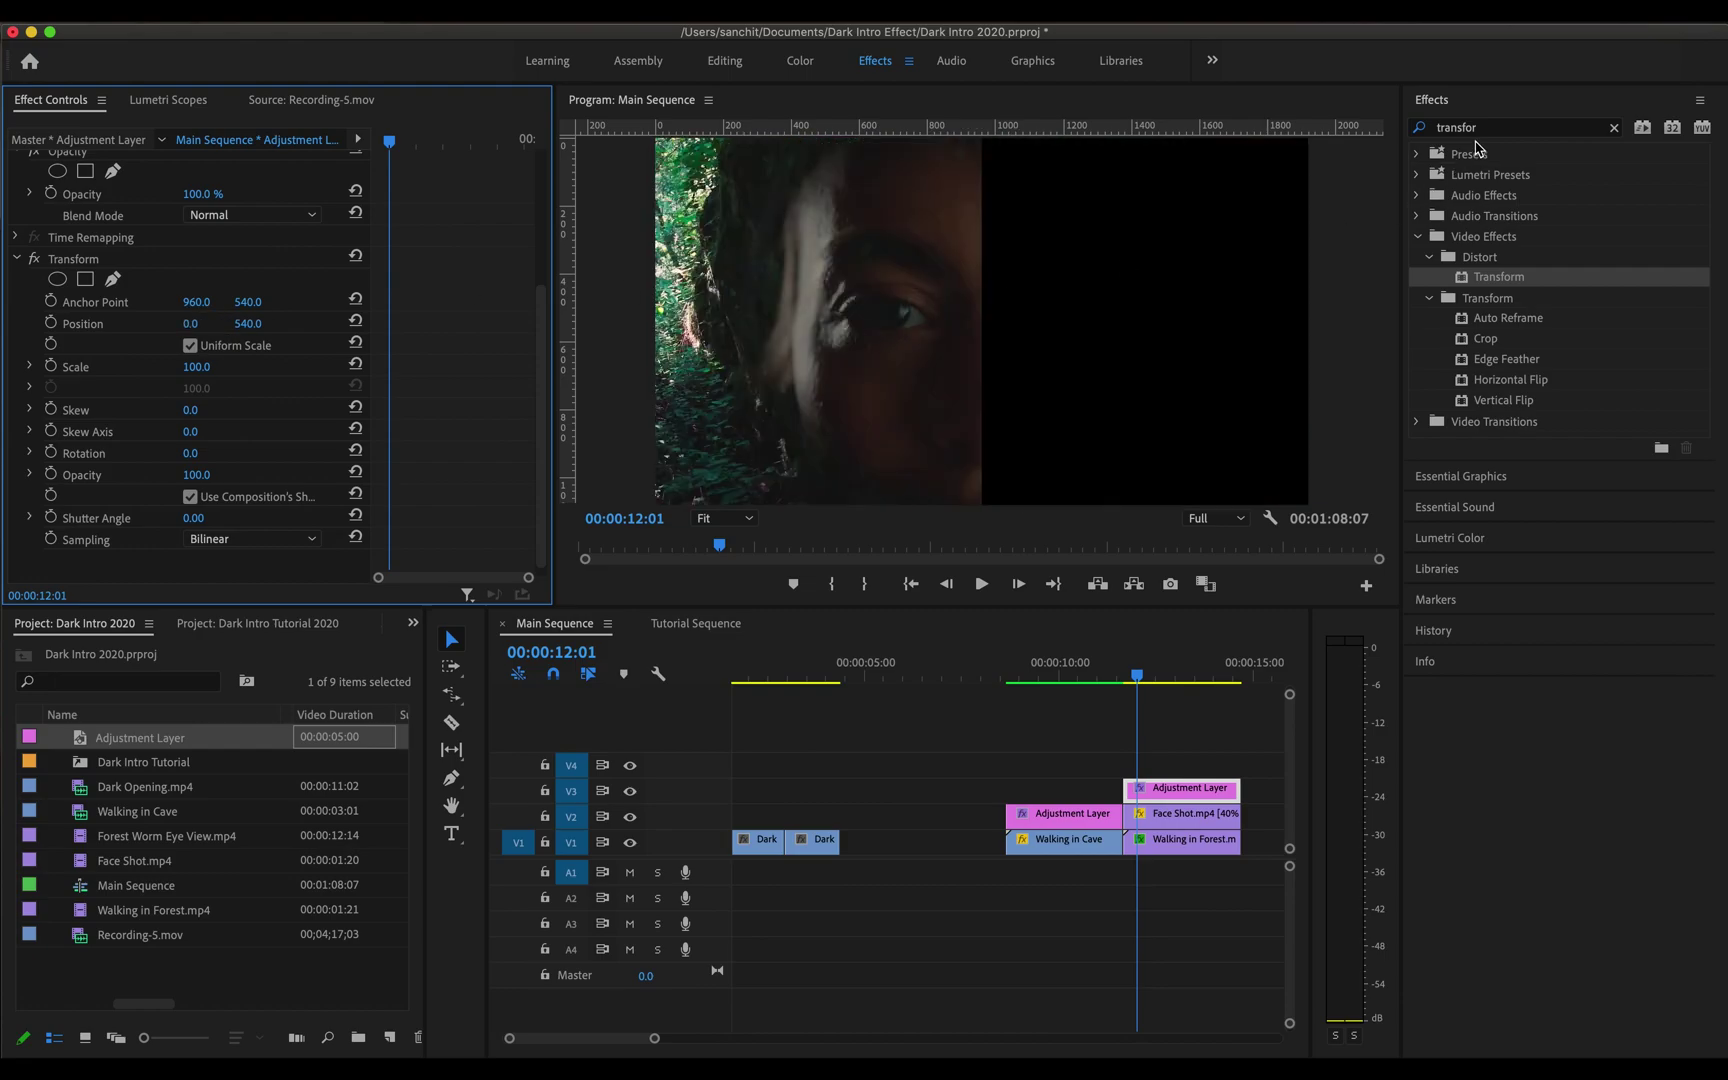
double_click(1480, 129)
Step: Apply Mirror to the adjustment layer and adjust Transform Position X to 10
text(mirr)
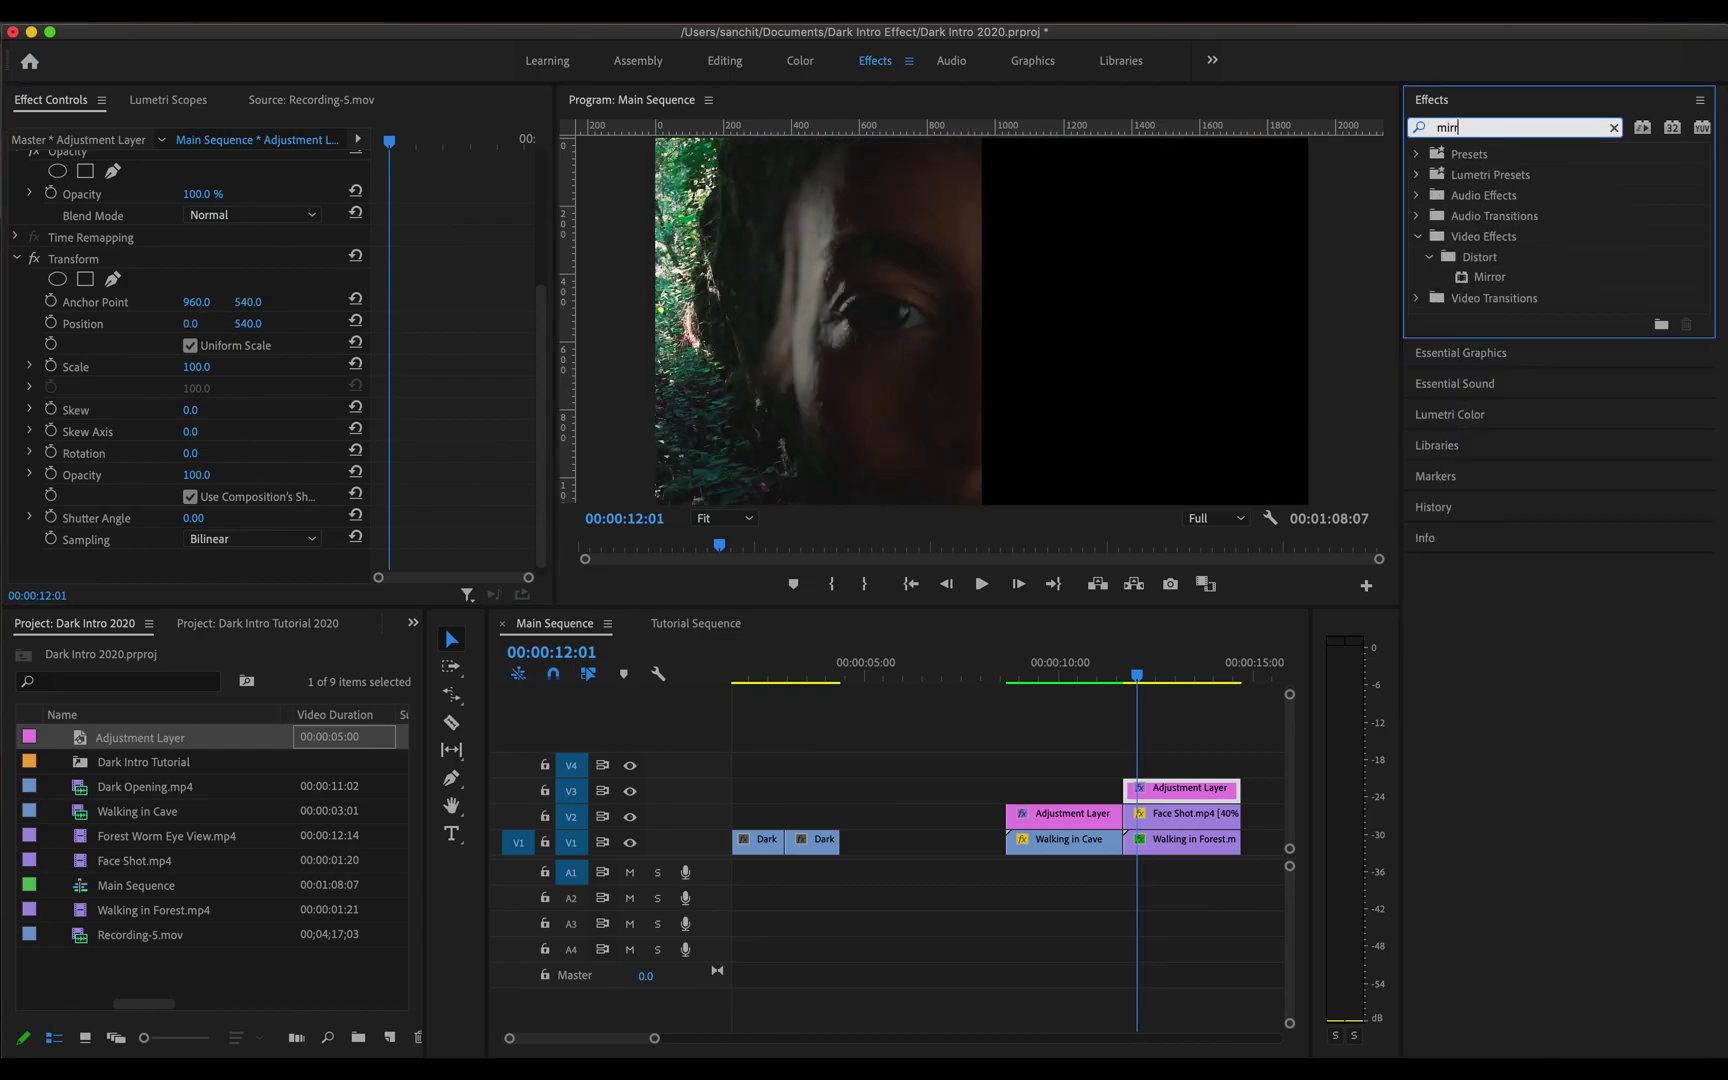
drag(1508, 279, 1210, 787)
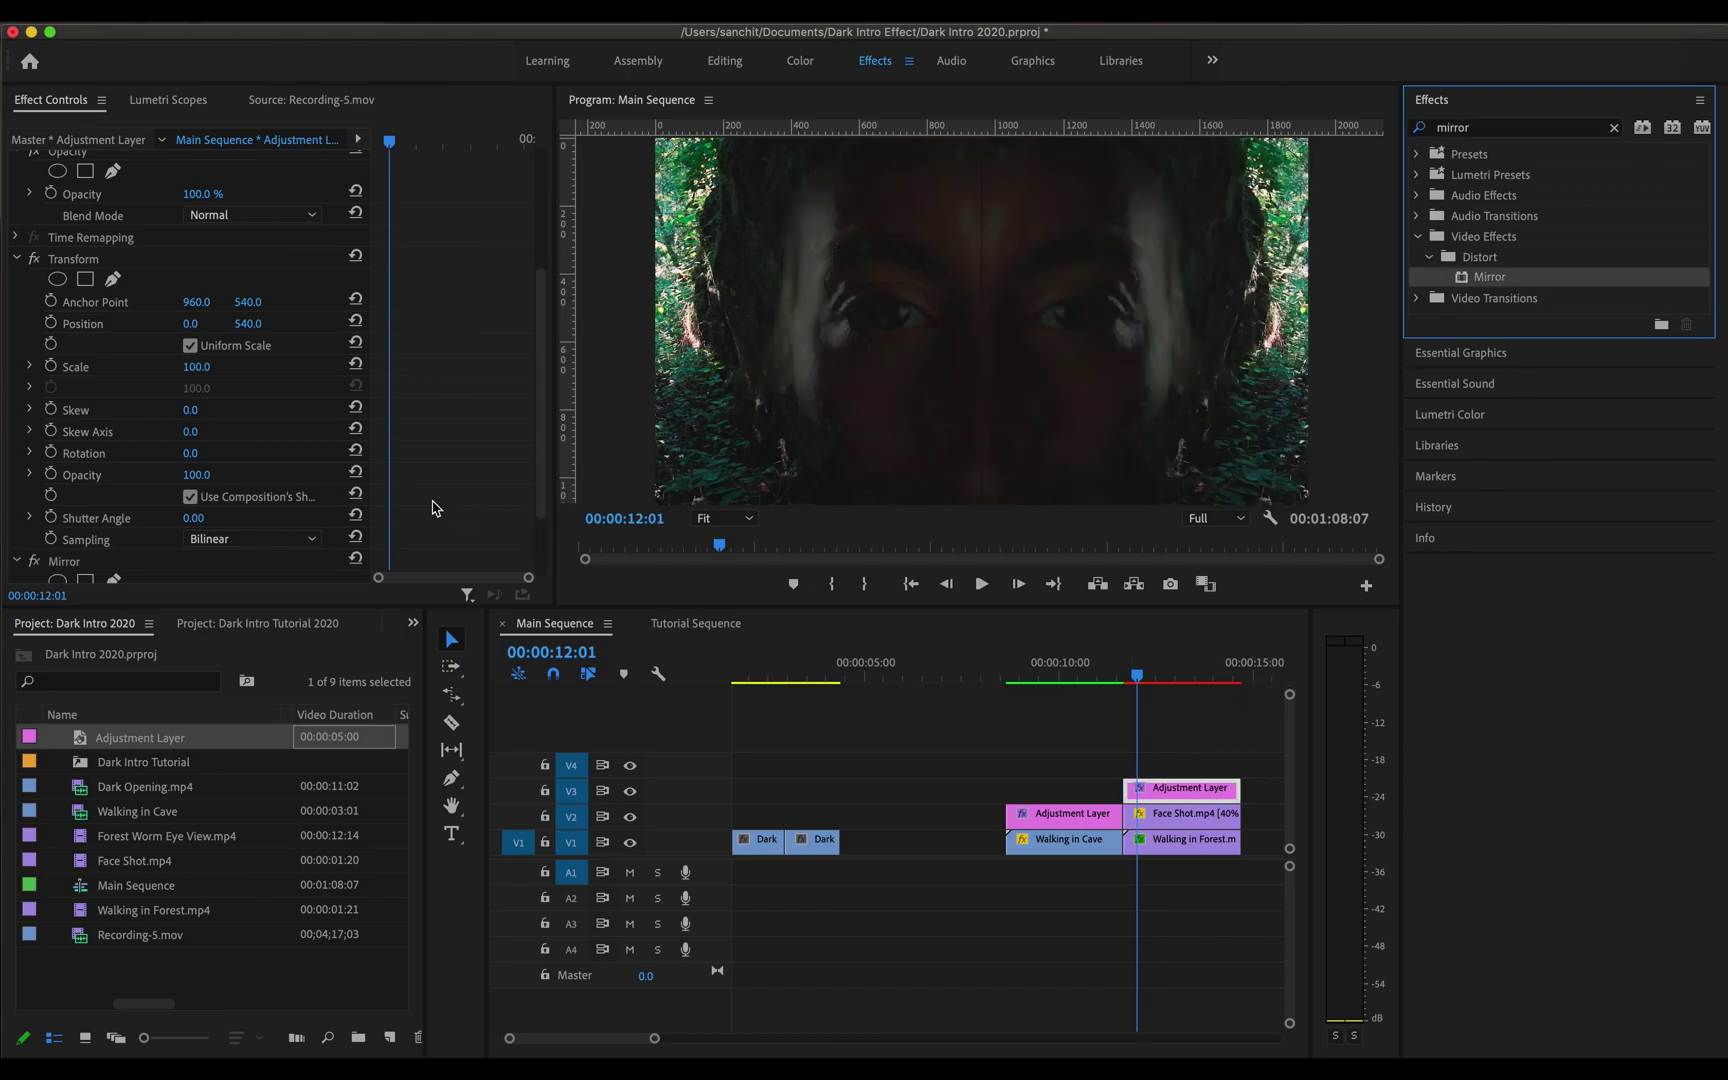
scroll(215, 478, down, 2)
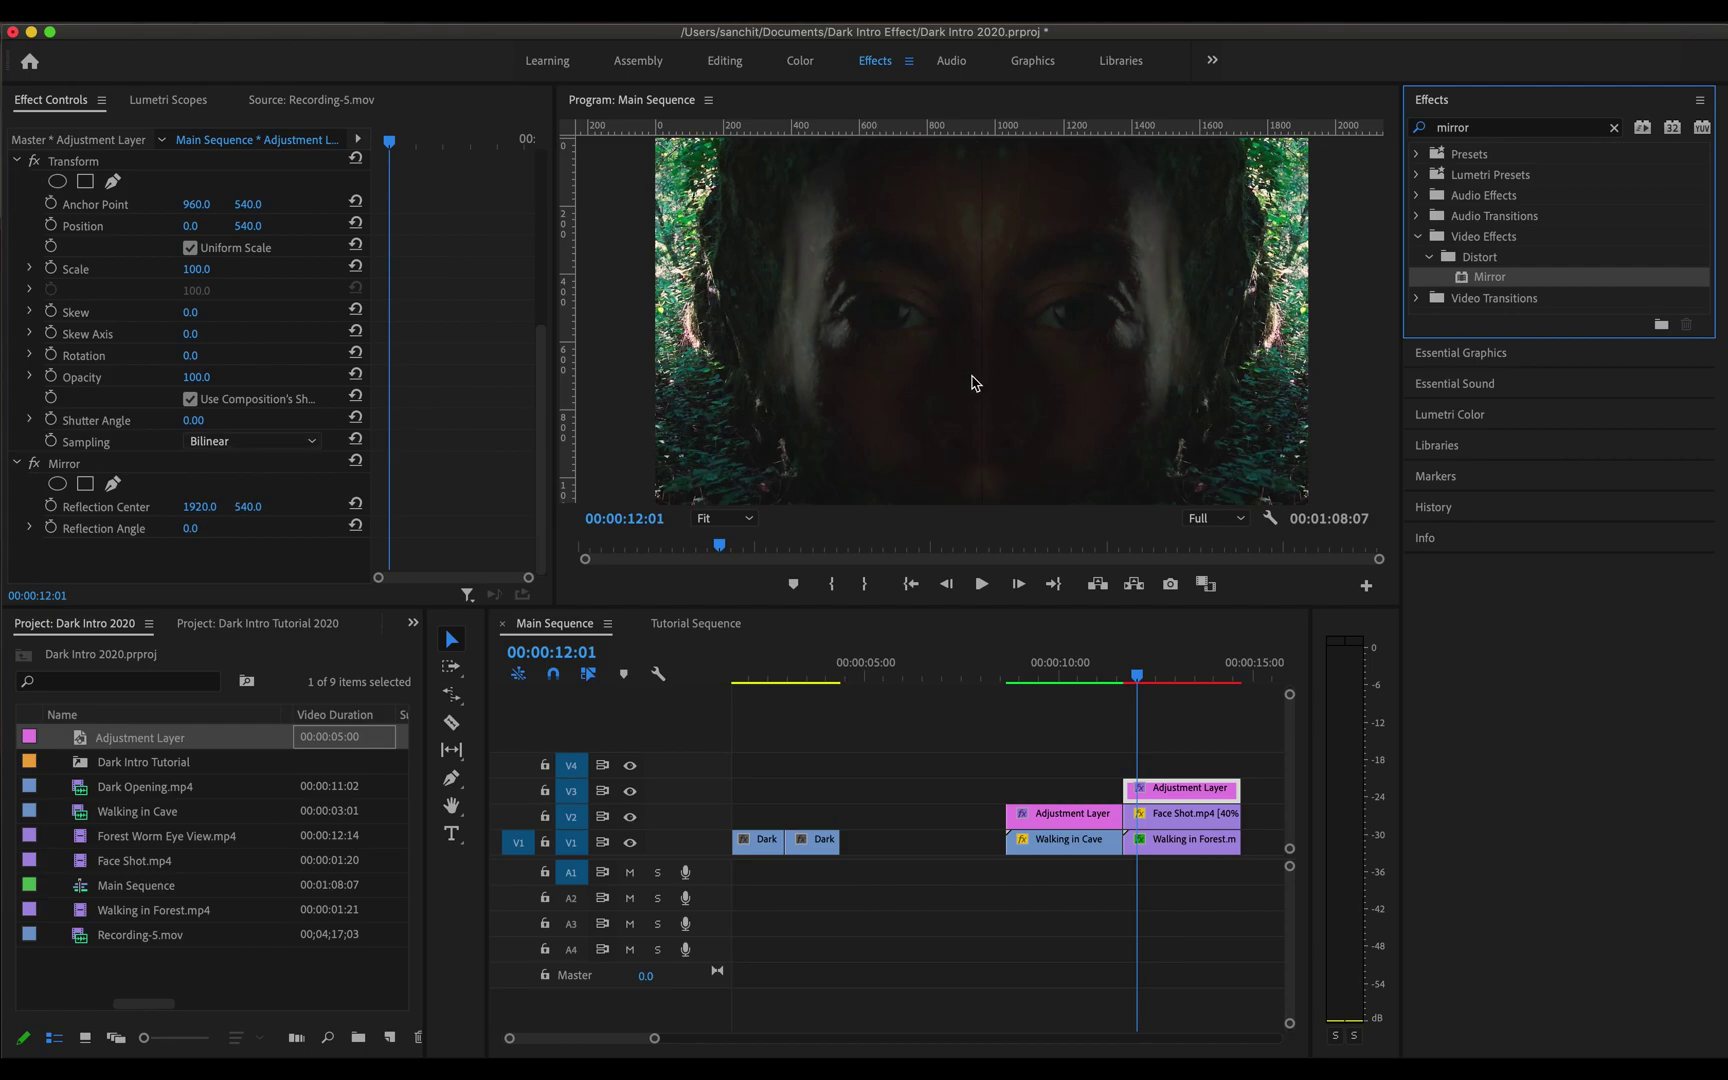
click(201, 226)
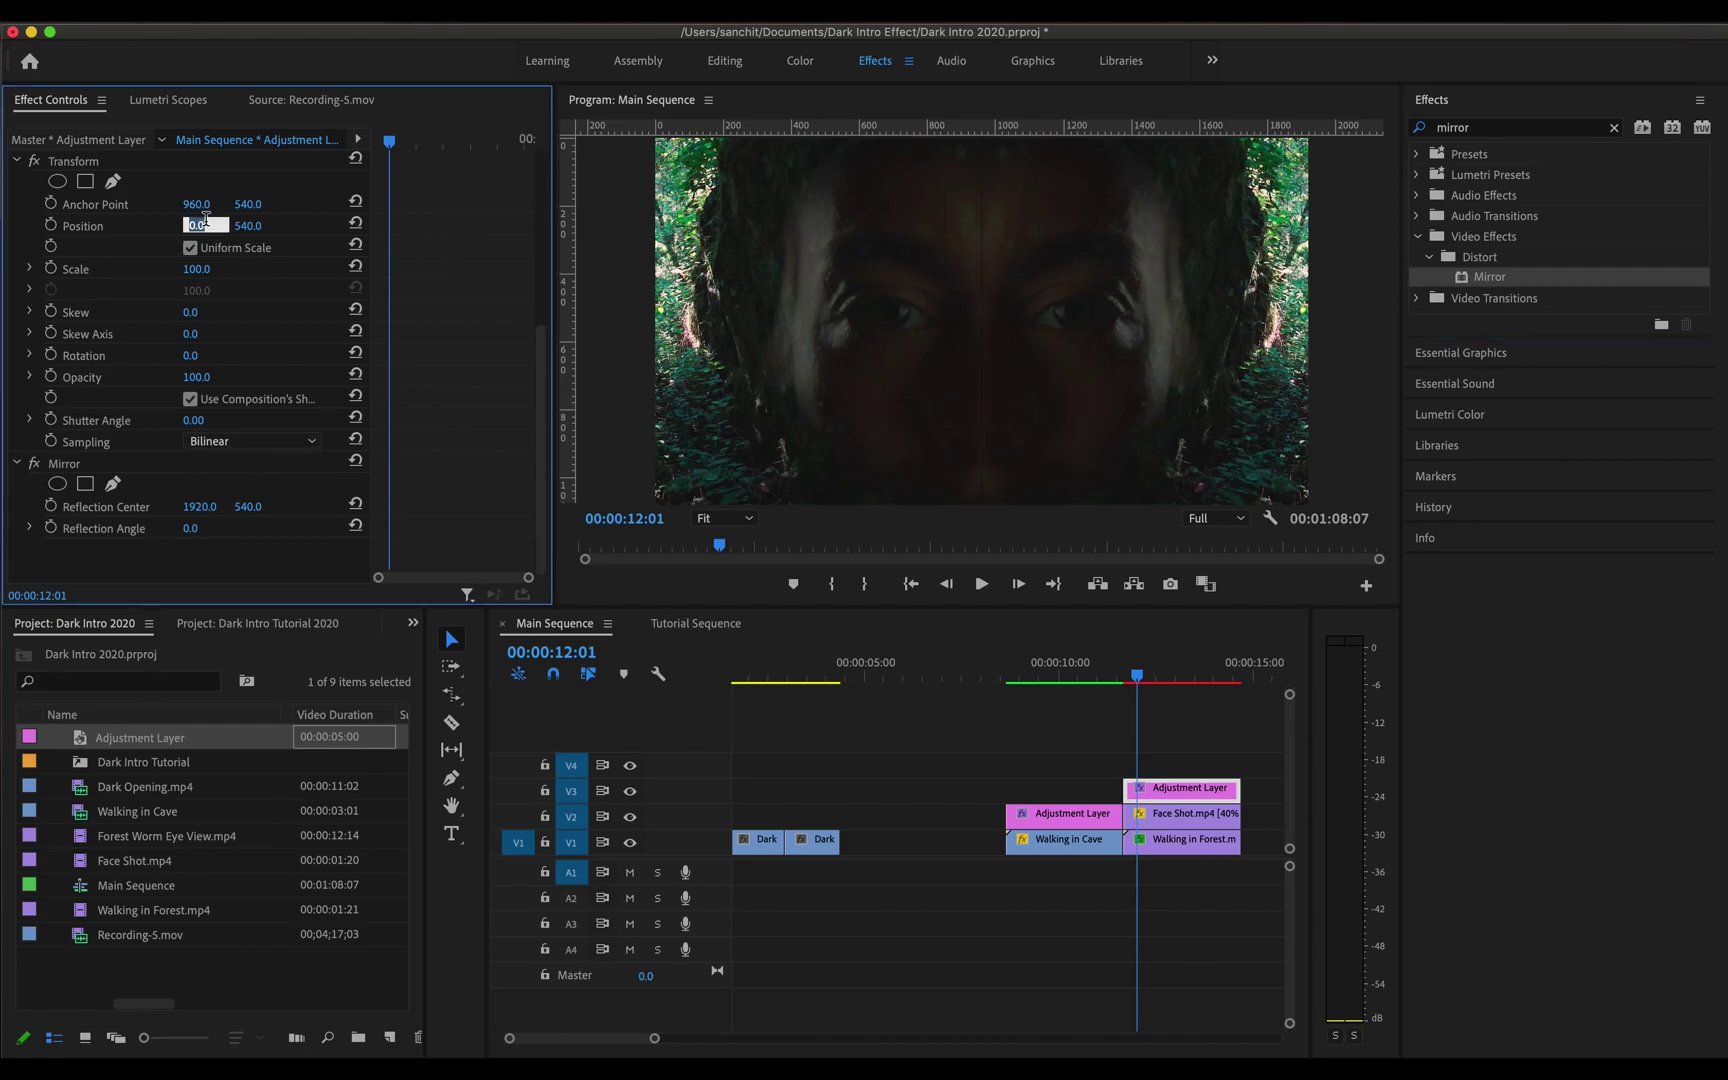
key(Return)
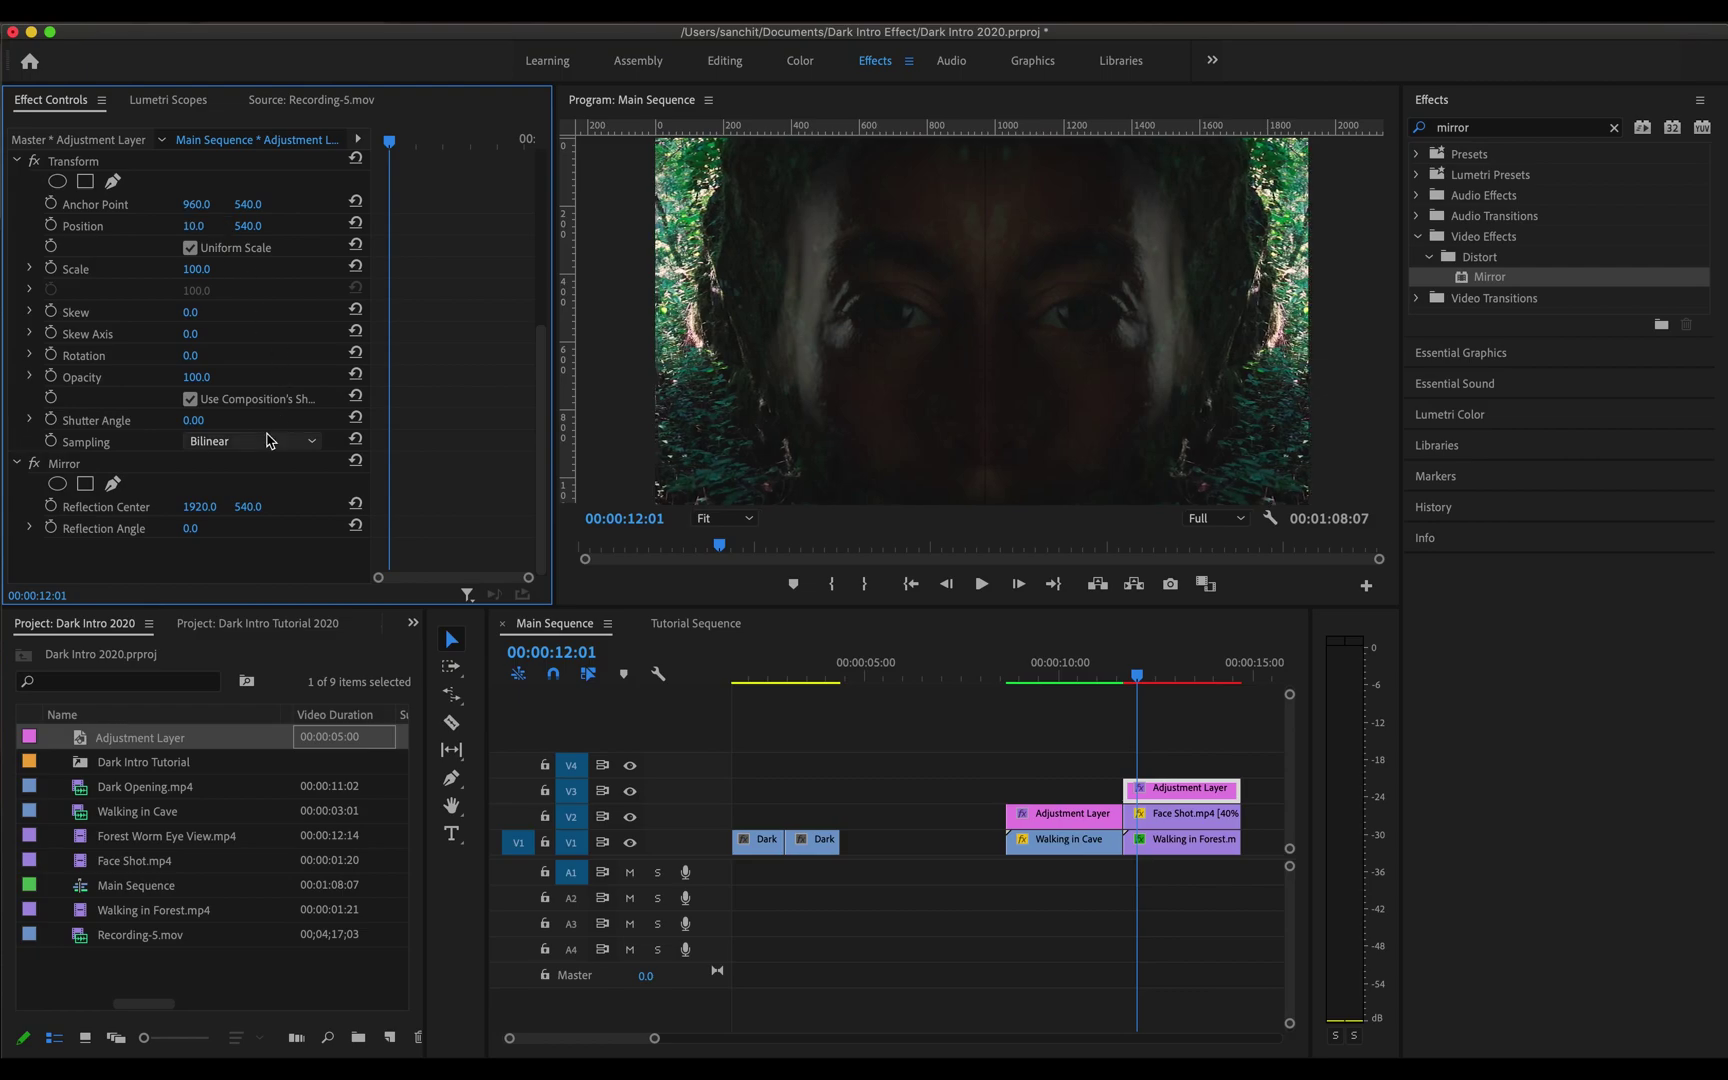
Step: Set the Mirror reflection centre X to 1910 and render the preview
click(205, 506)
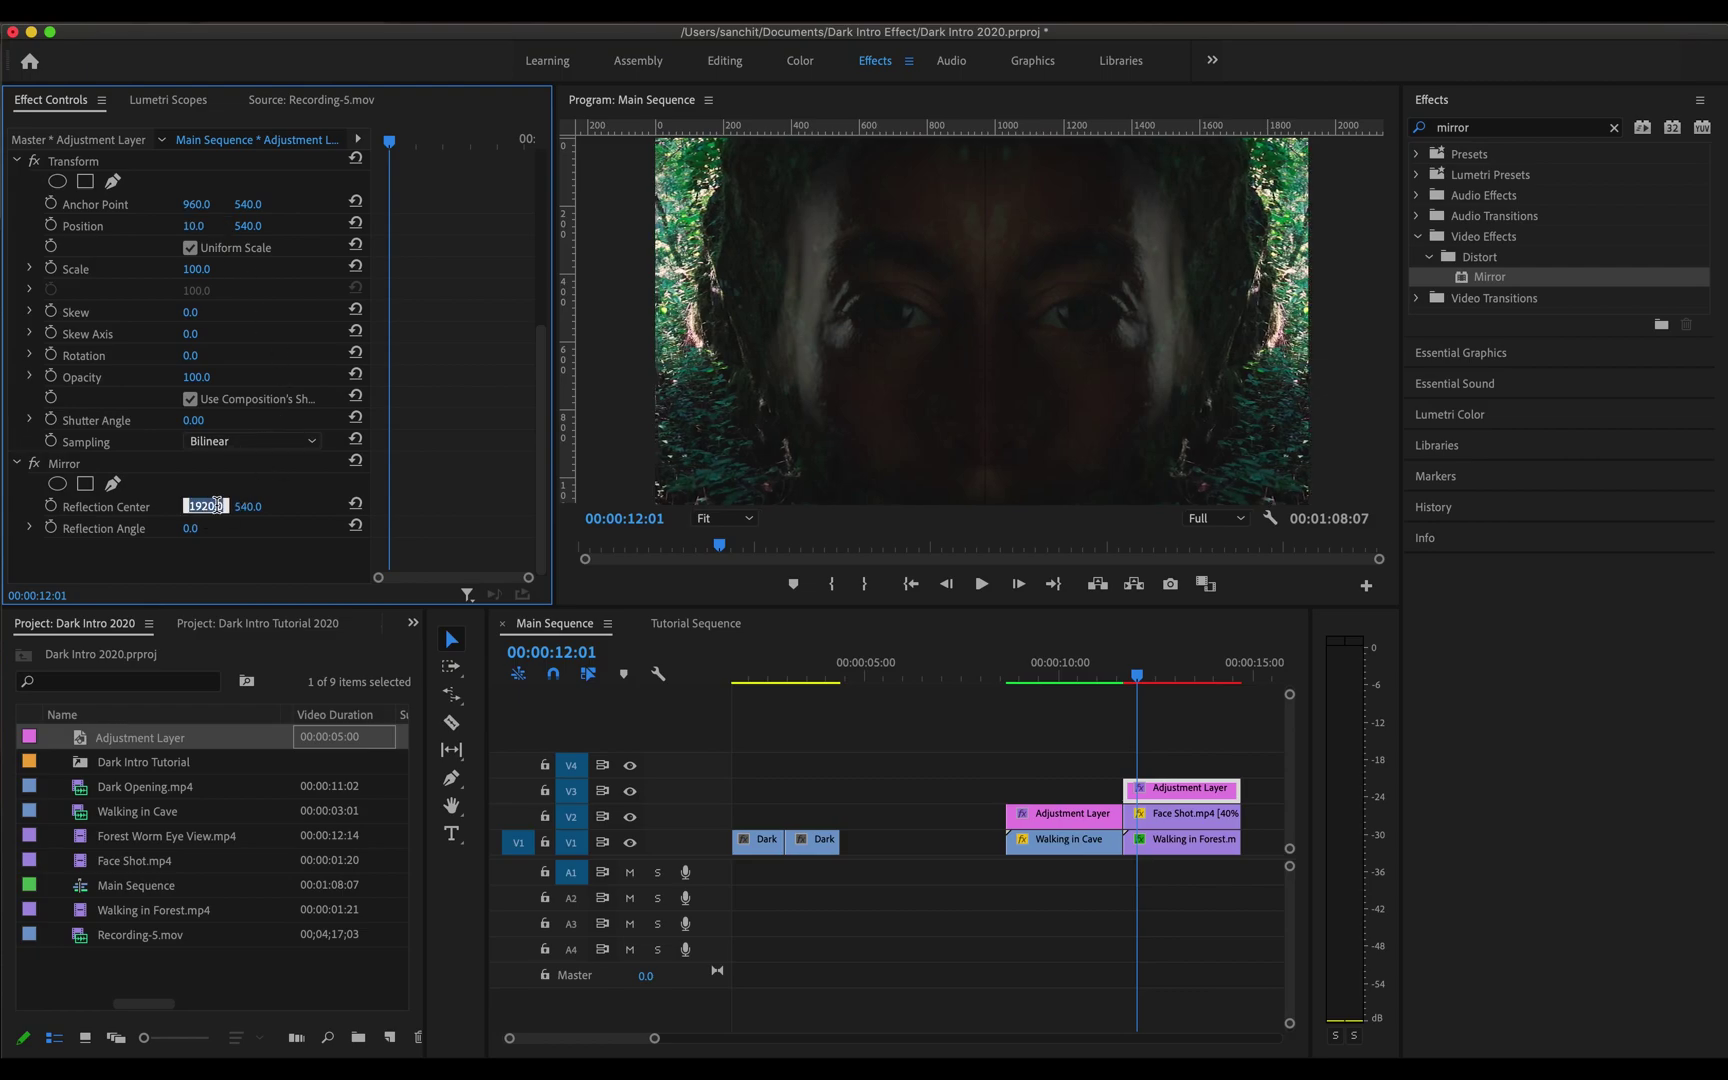
click(216, 506)
key(Return)
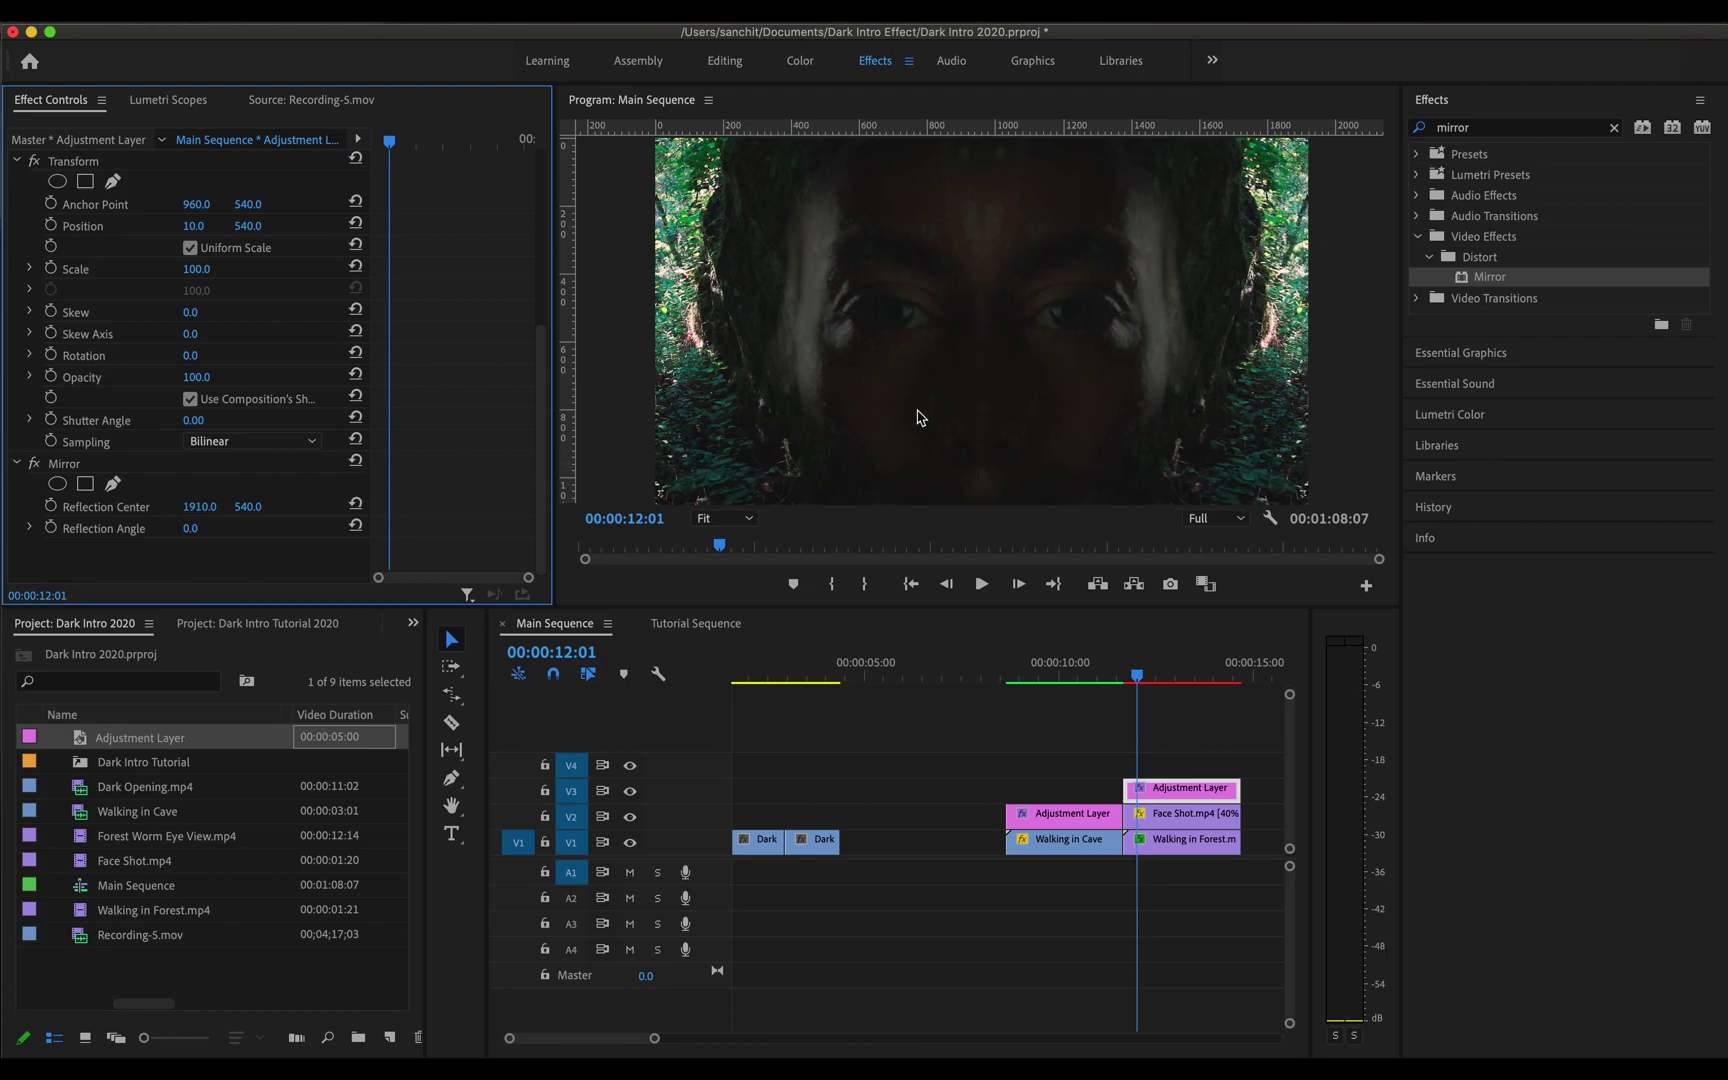
key(Return)
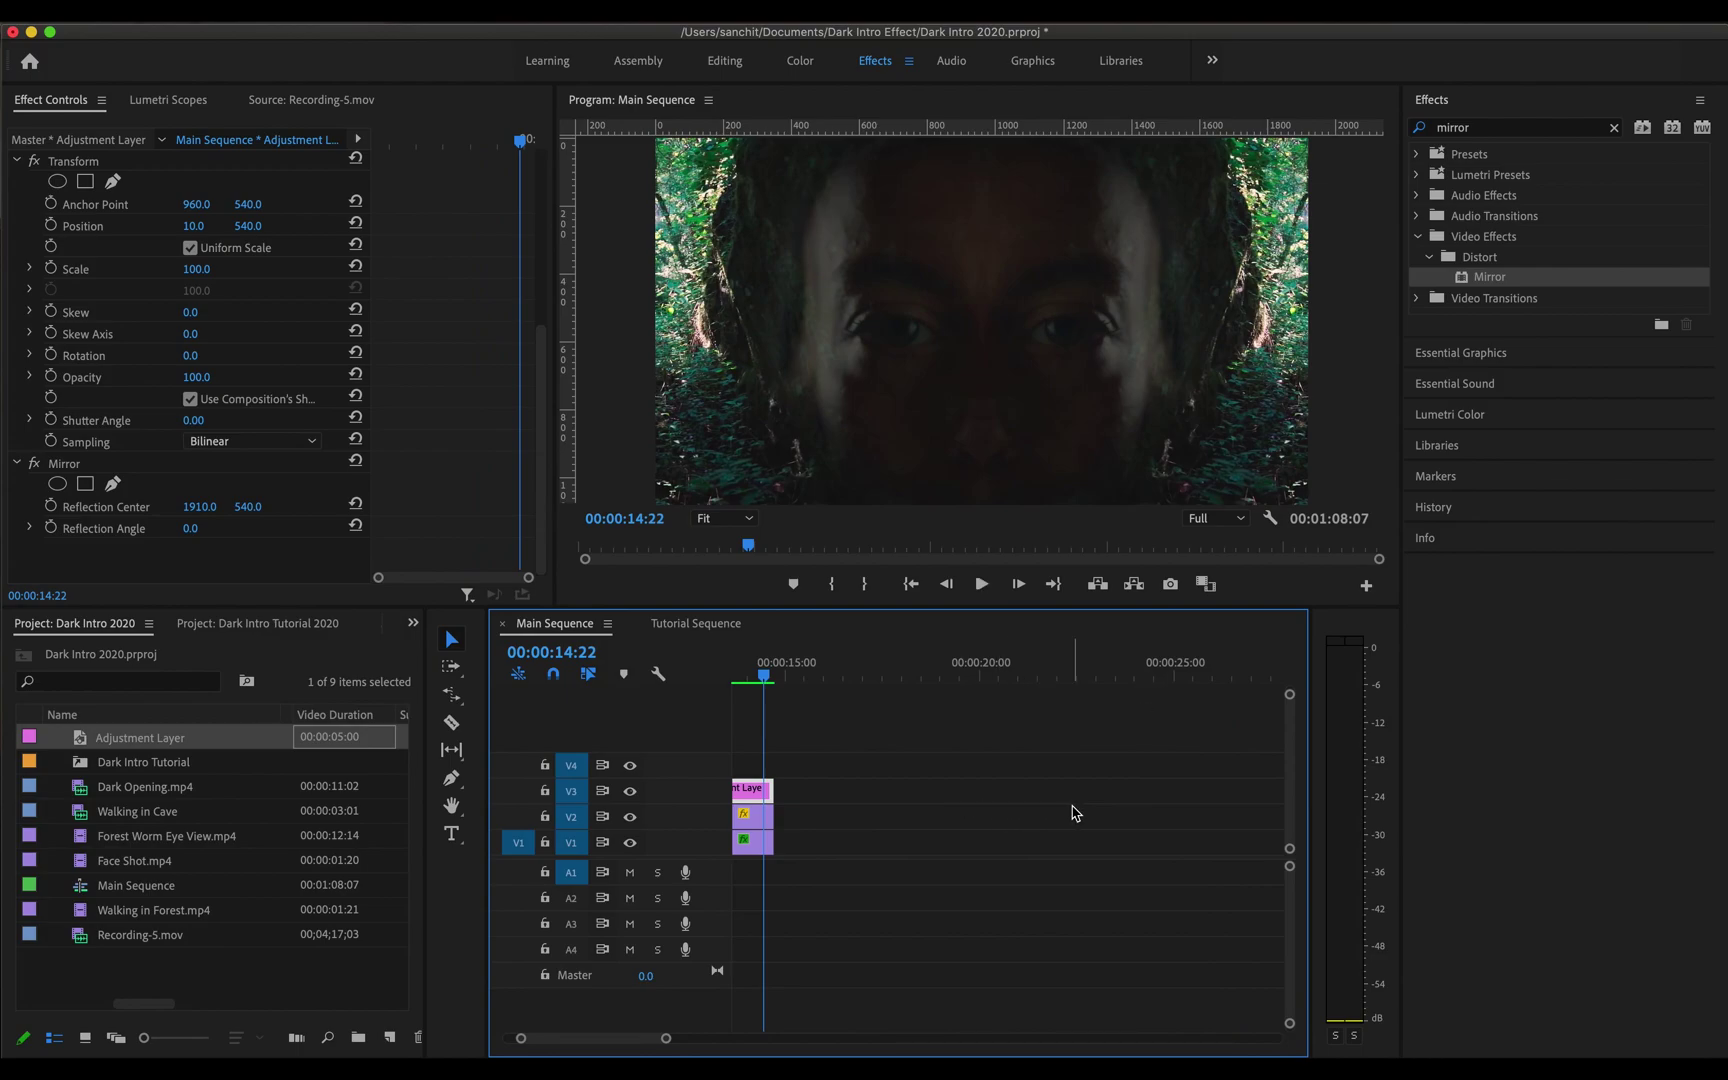
Step: Add the Forest Worm Eye View clip's video to V1 after the forest clip
scroll(1075, 812, left, 10)
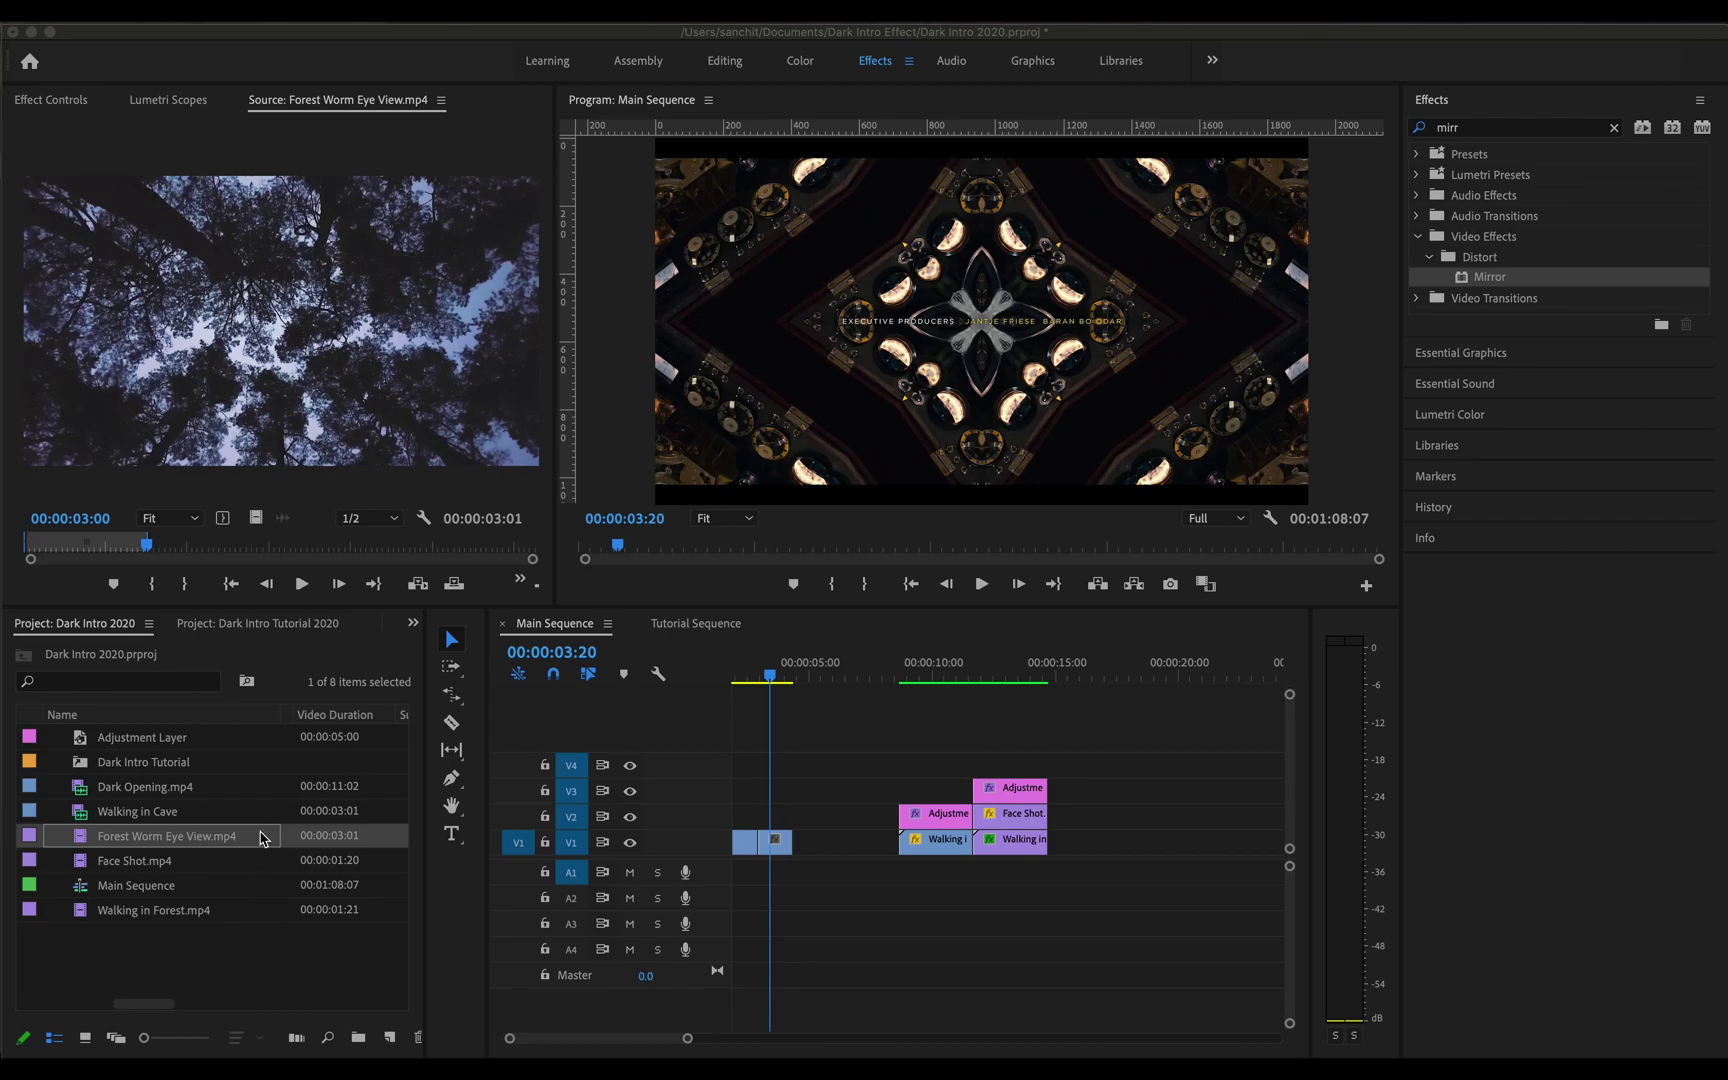
drag(255, 521, 1058, 848)
Step: Mirror the canopy clip with a 60° reflection angle and reflection centre X 1000
click(1507, 279)
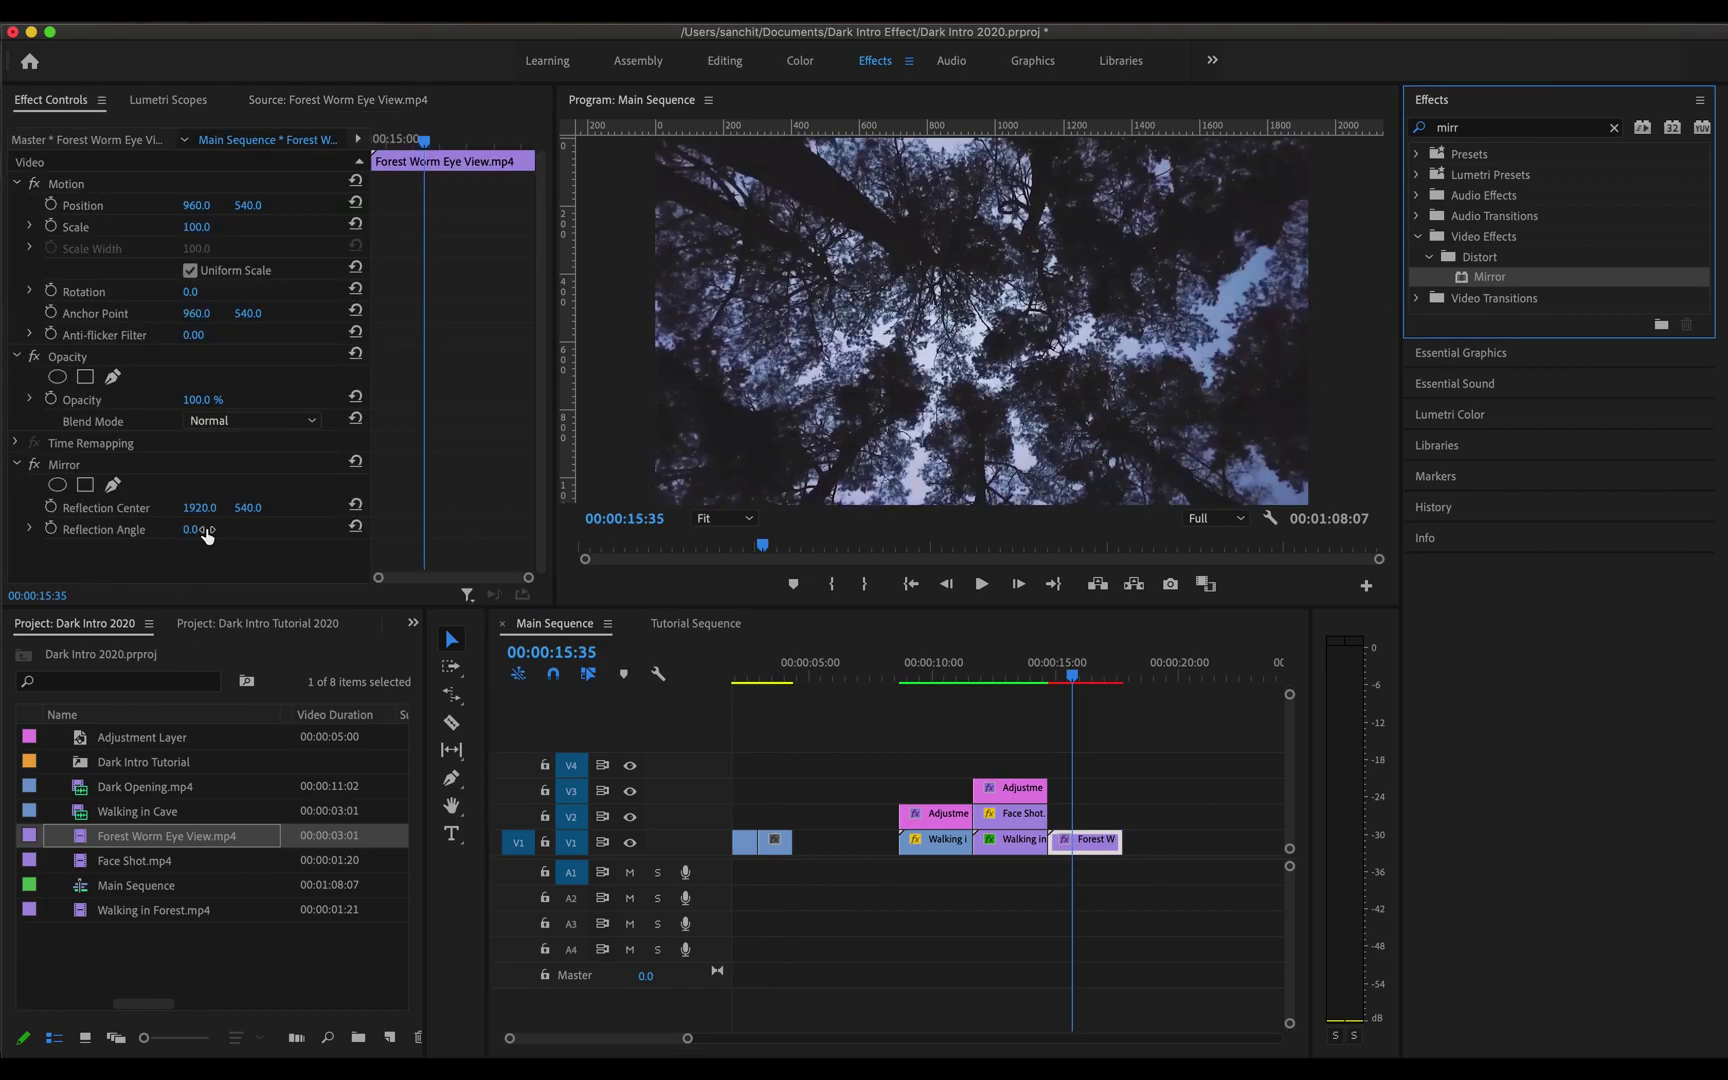
click(199, 528)
text(60)
key(Return)
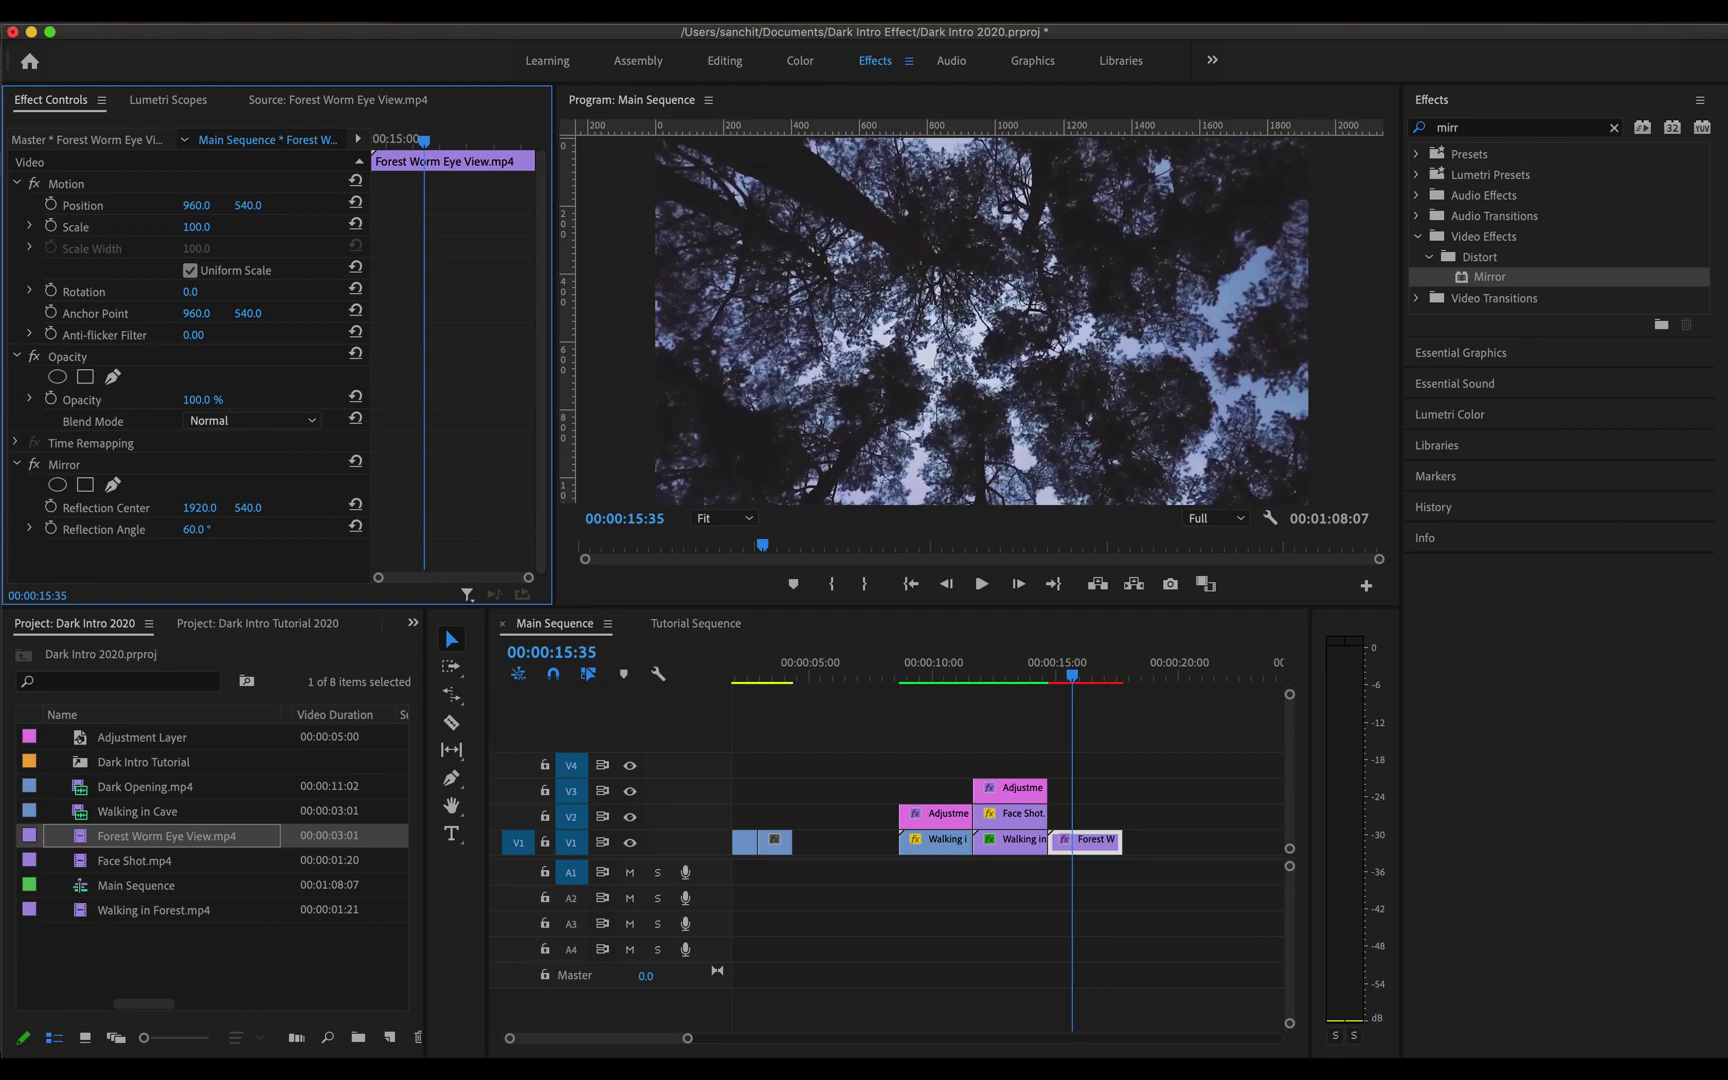
drag(199, 508, 132, 508)
click(199, 507)
text(1)
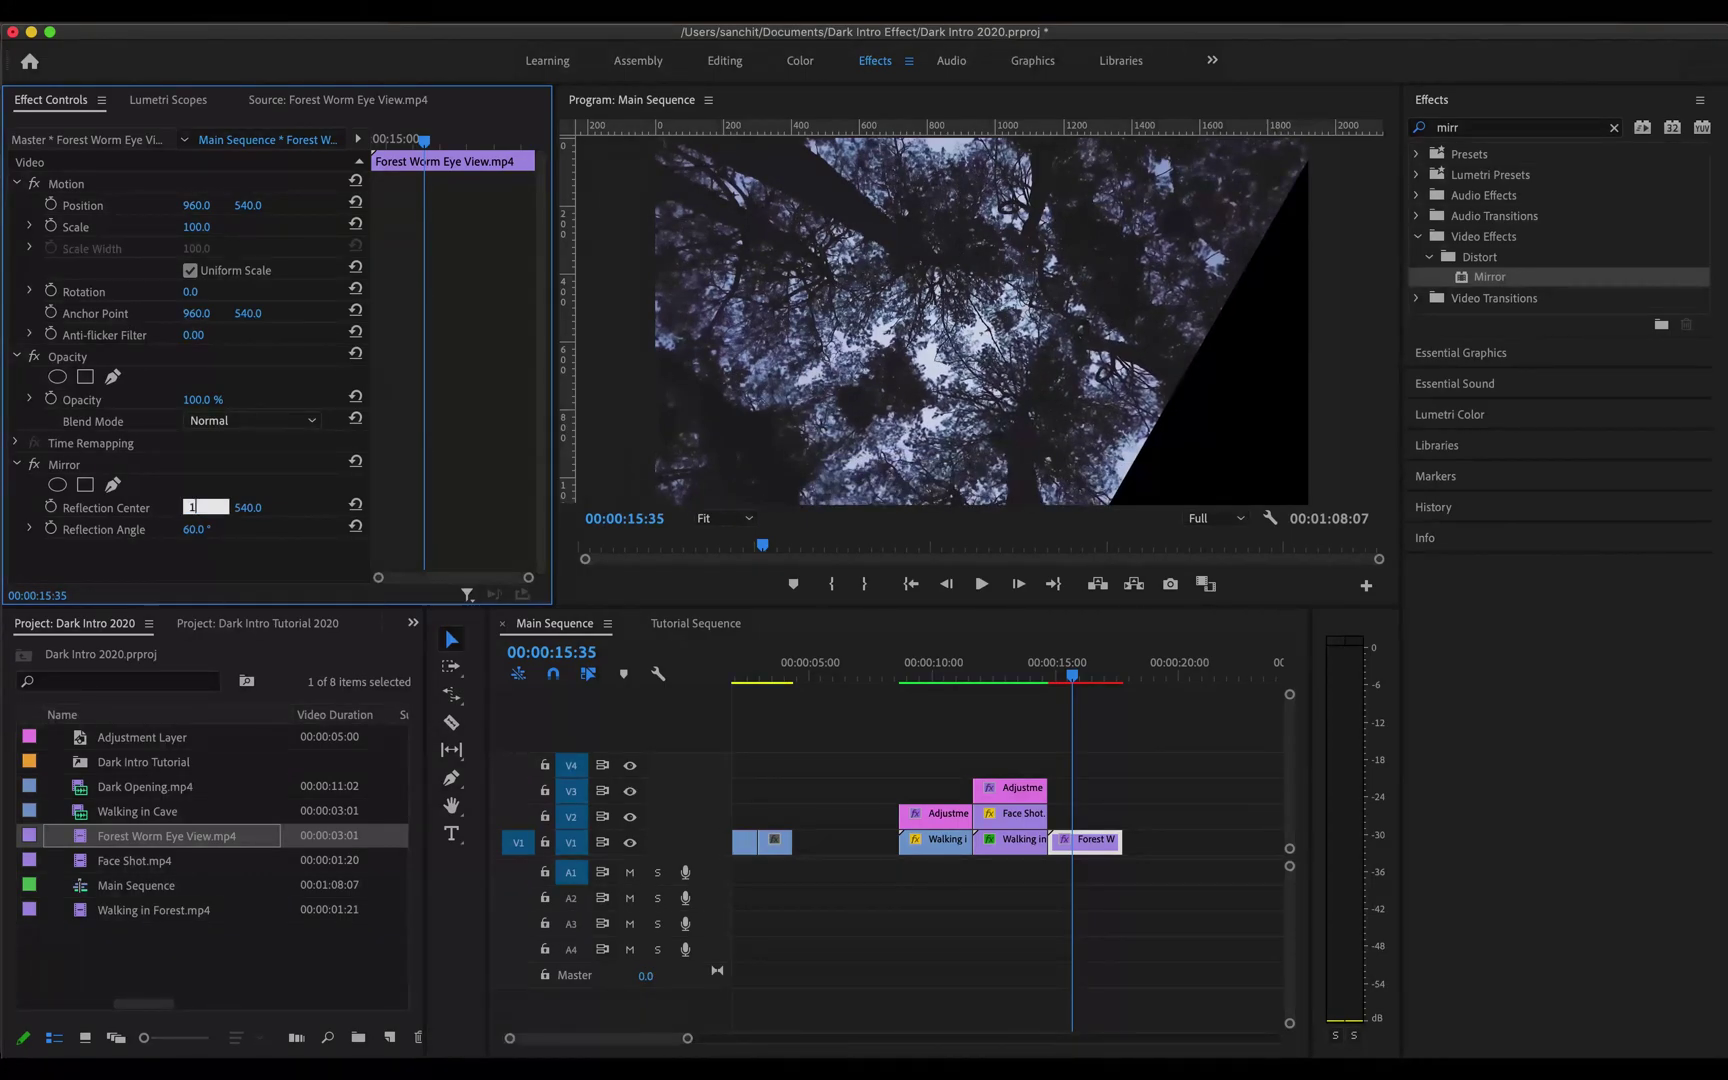
key(Return)
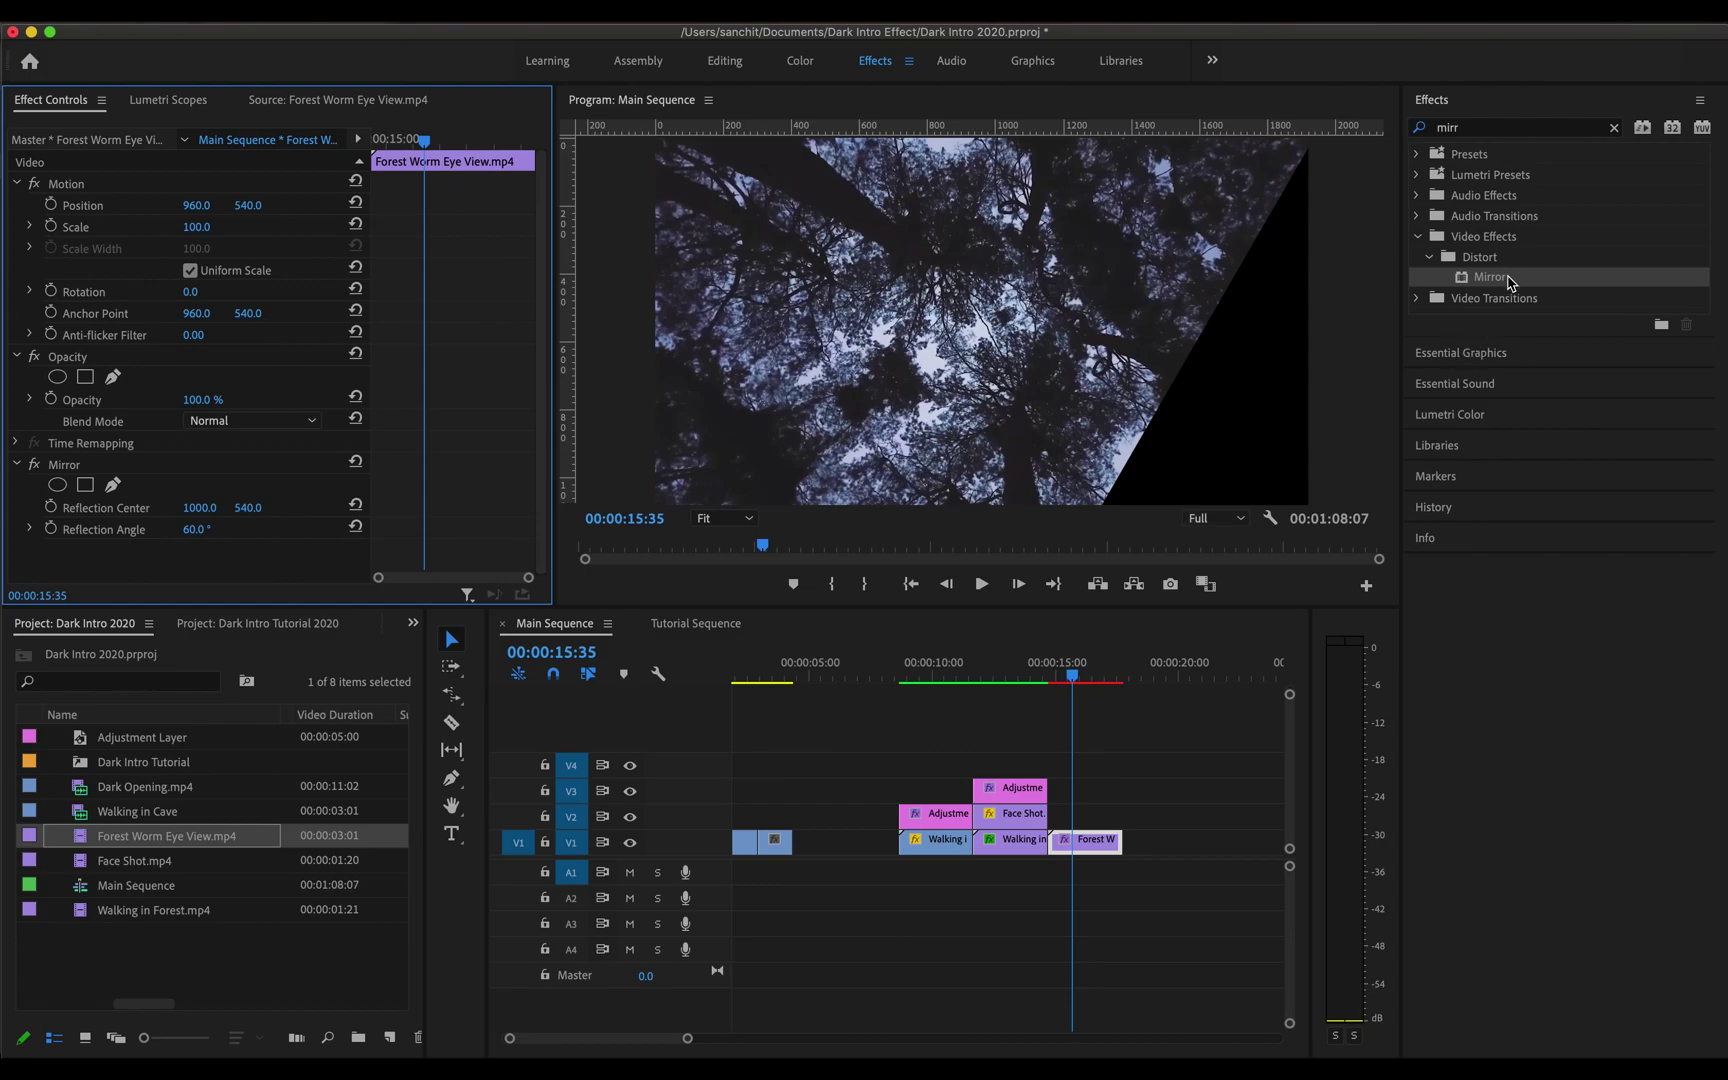
Step: Add a second Mirror to the canopy clip with reflection centre X 960
drag(1510, 281, 1097, 840)
scroll(197, 508, down, 3)
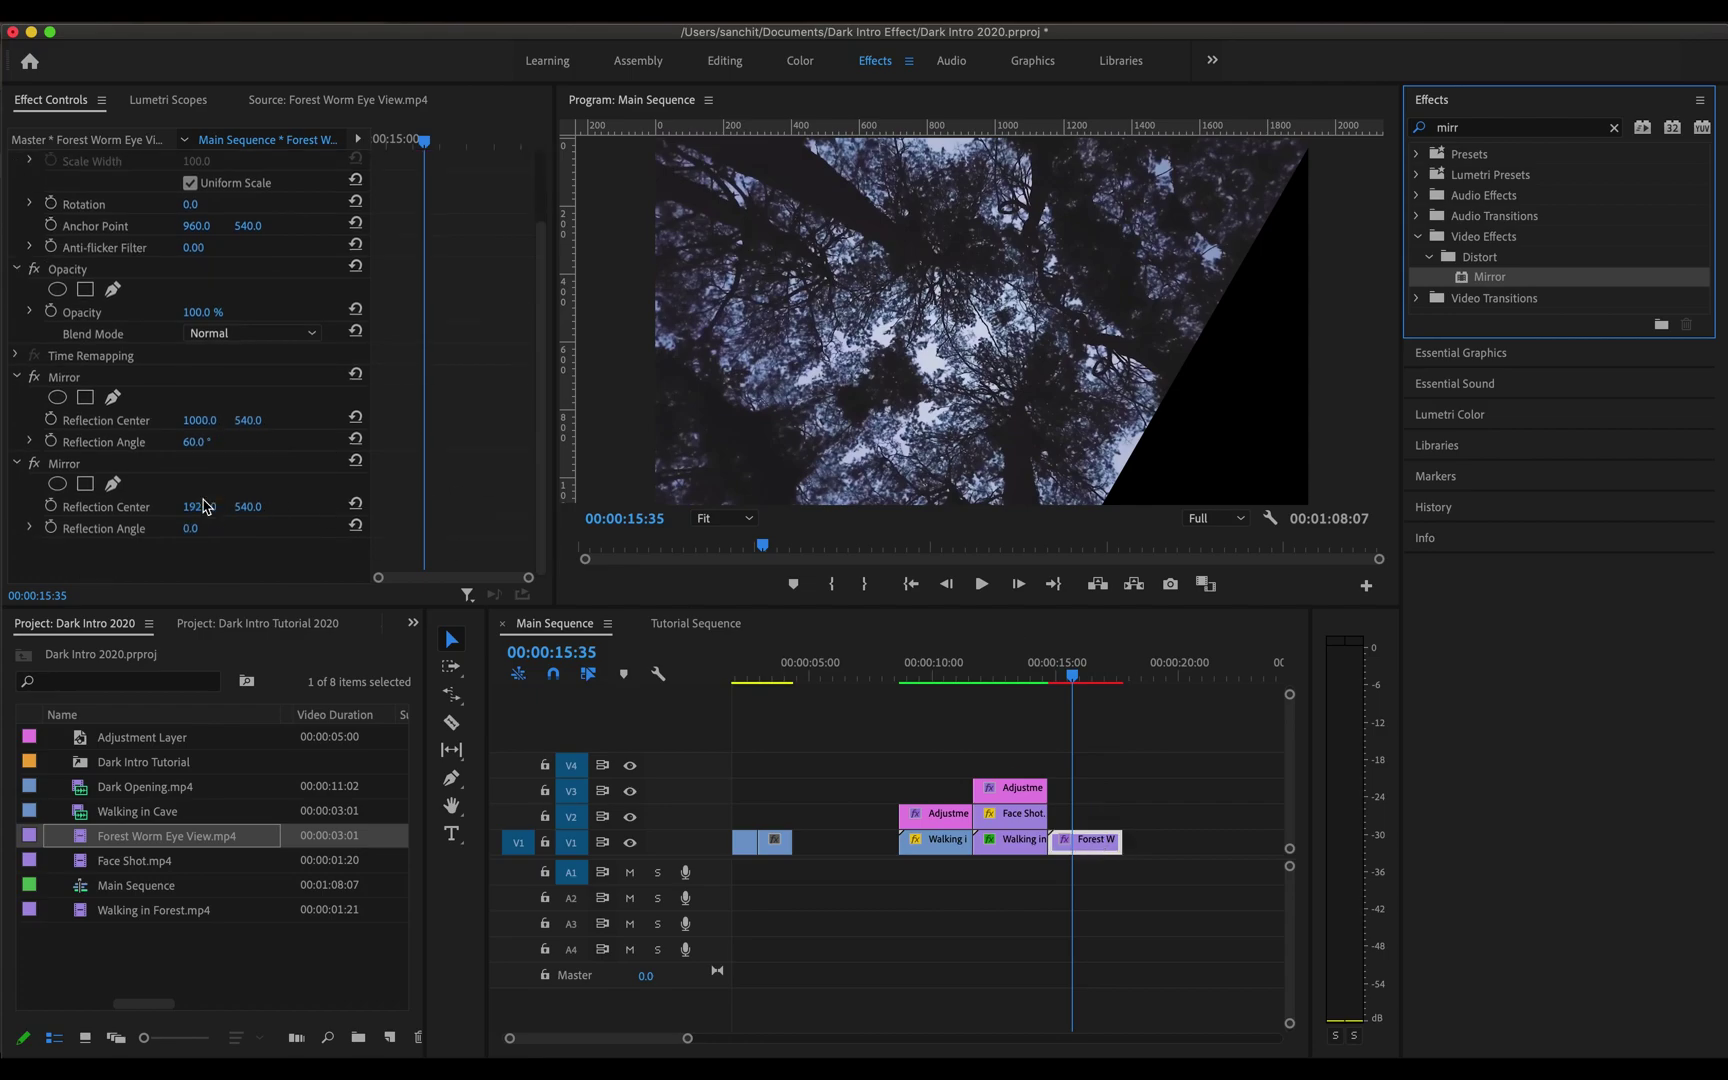
click(197, 508)
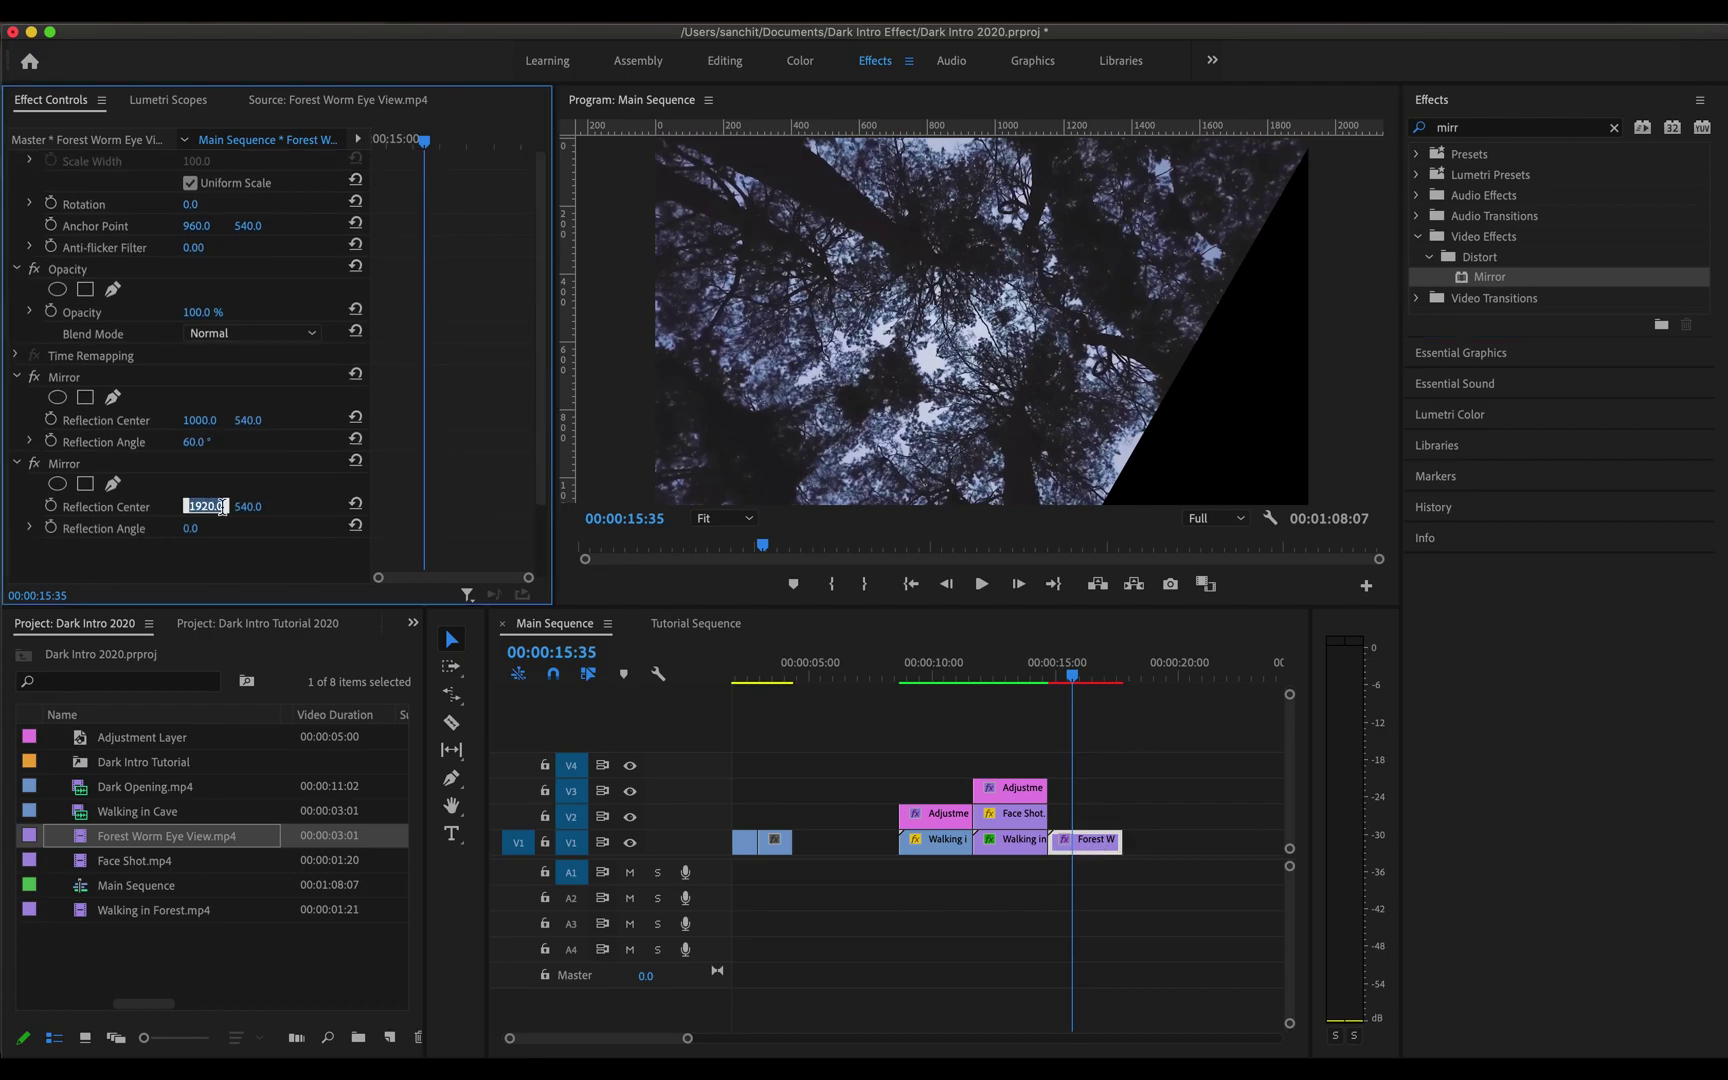
text(960)
key(Return)
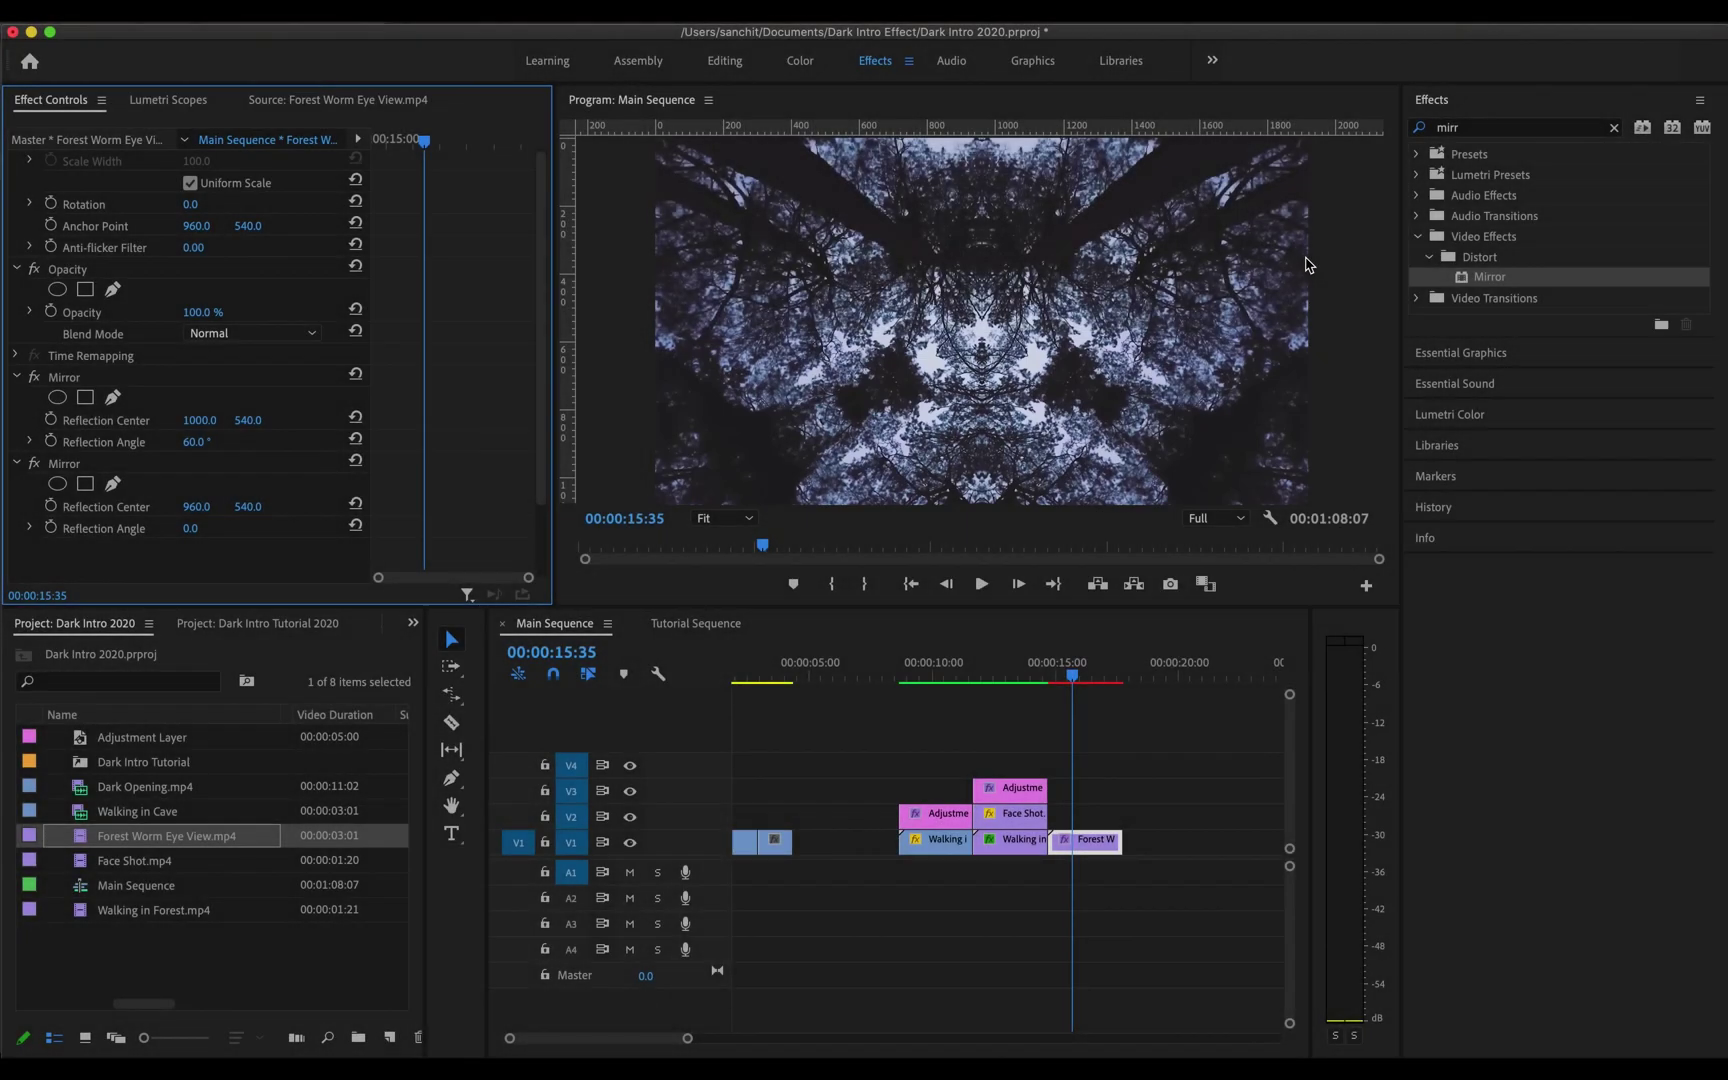
Step: Add a third Mirror at a -90° reflection angle, then move the playhead to 8:32
drag(1534, 284, 1102, 818)
scroll(231, 492, down, 3)
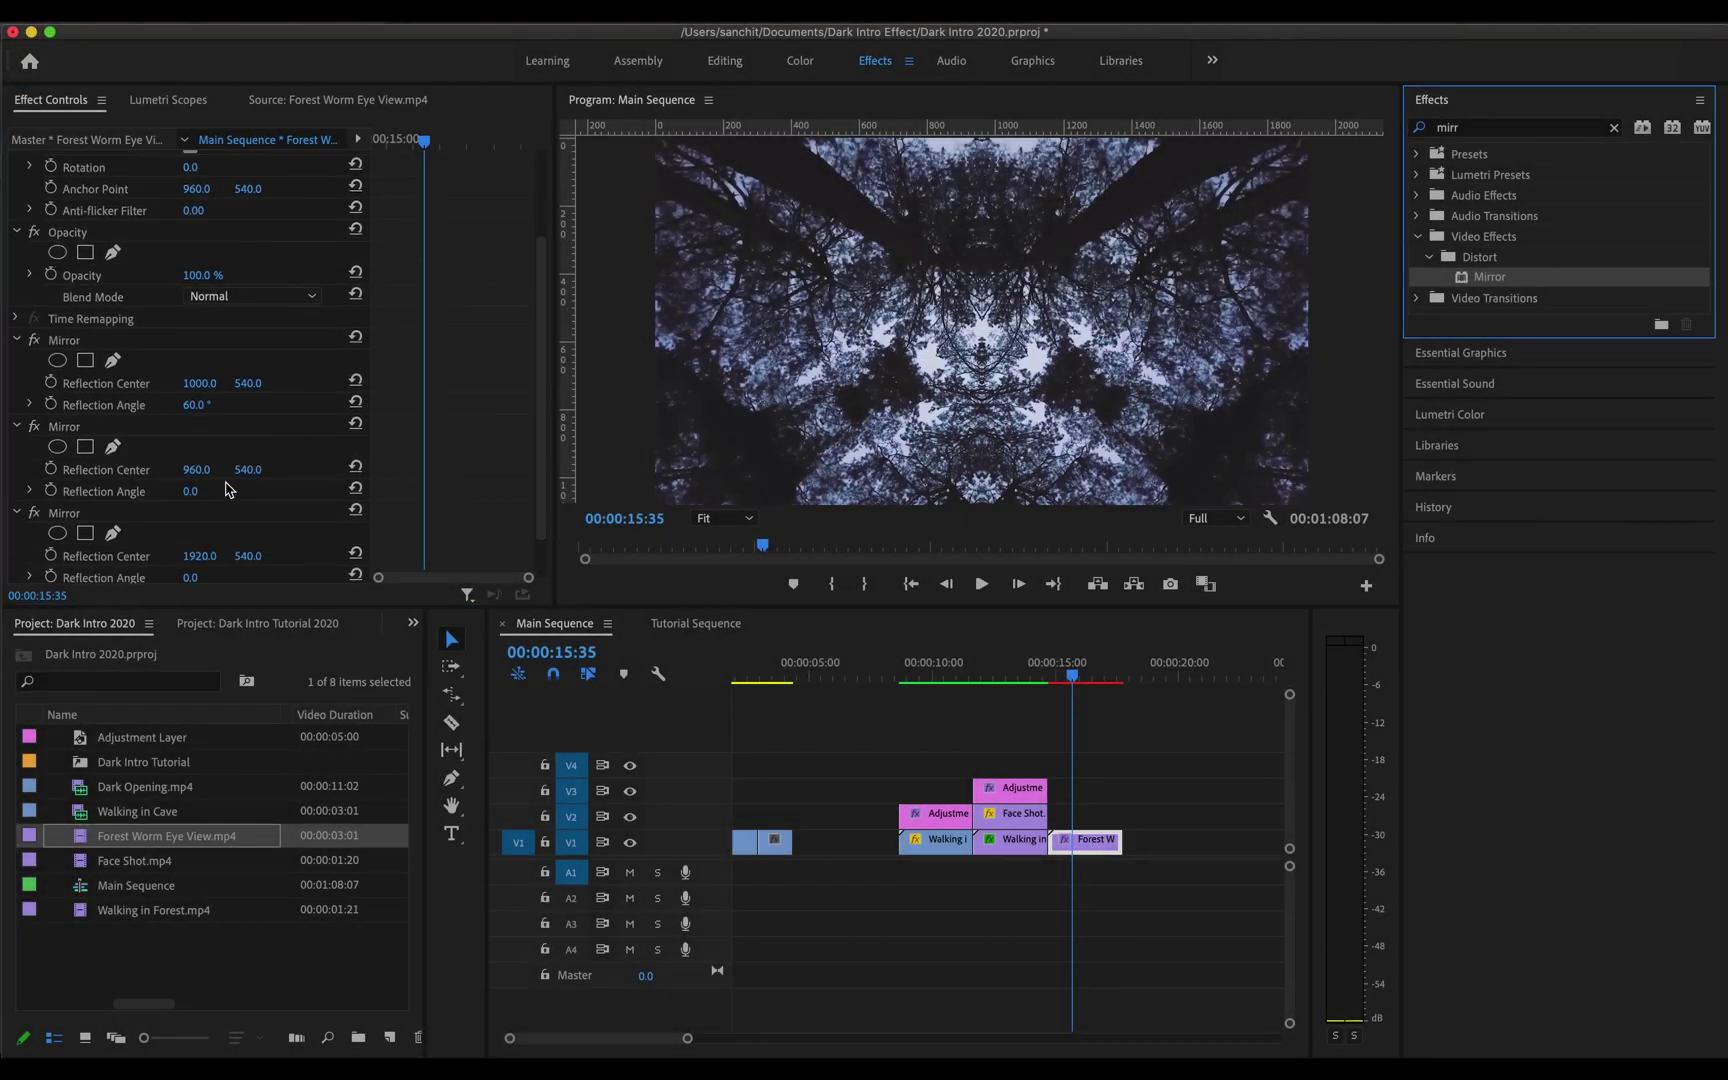
click(194, 530)
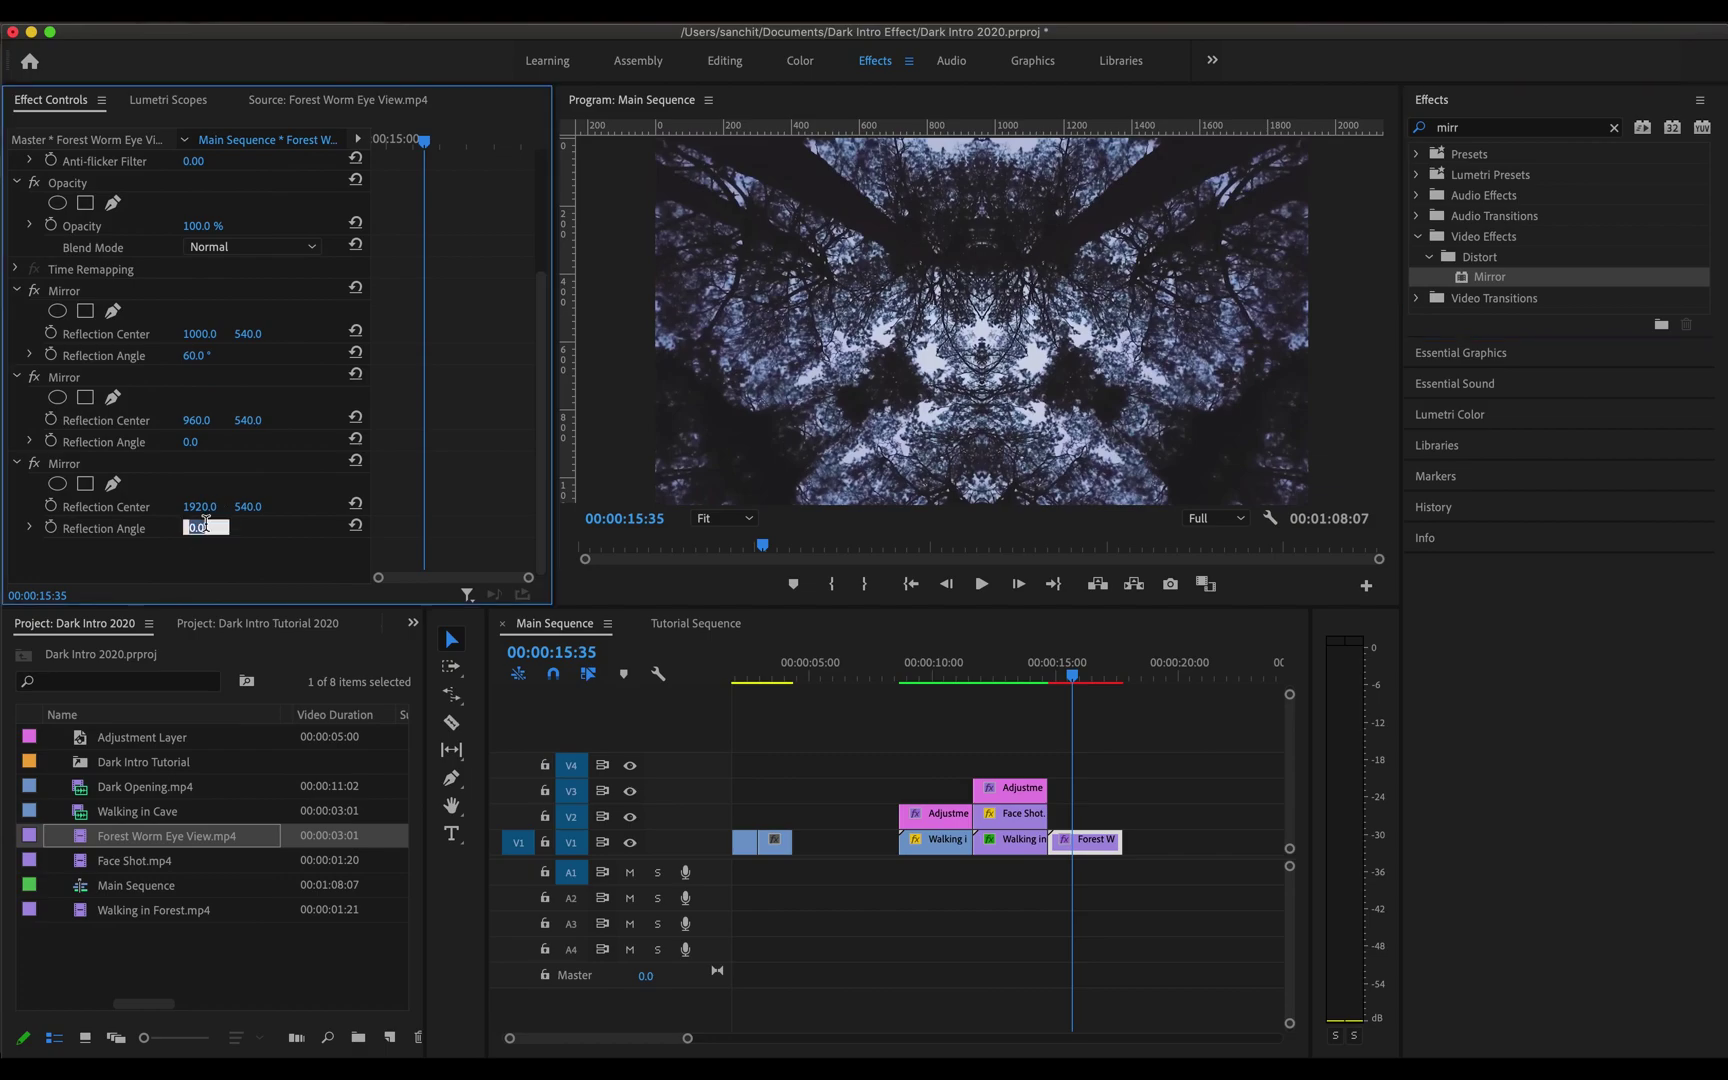
text(-90)
key(Return)
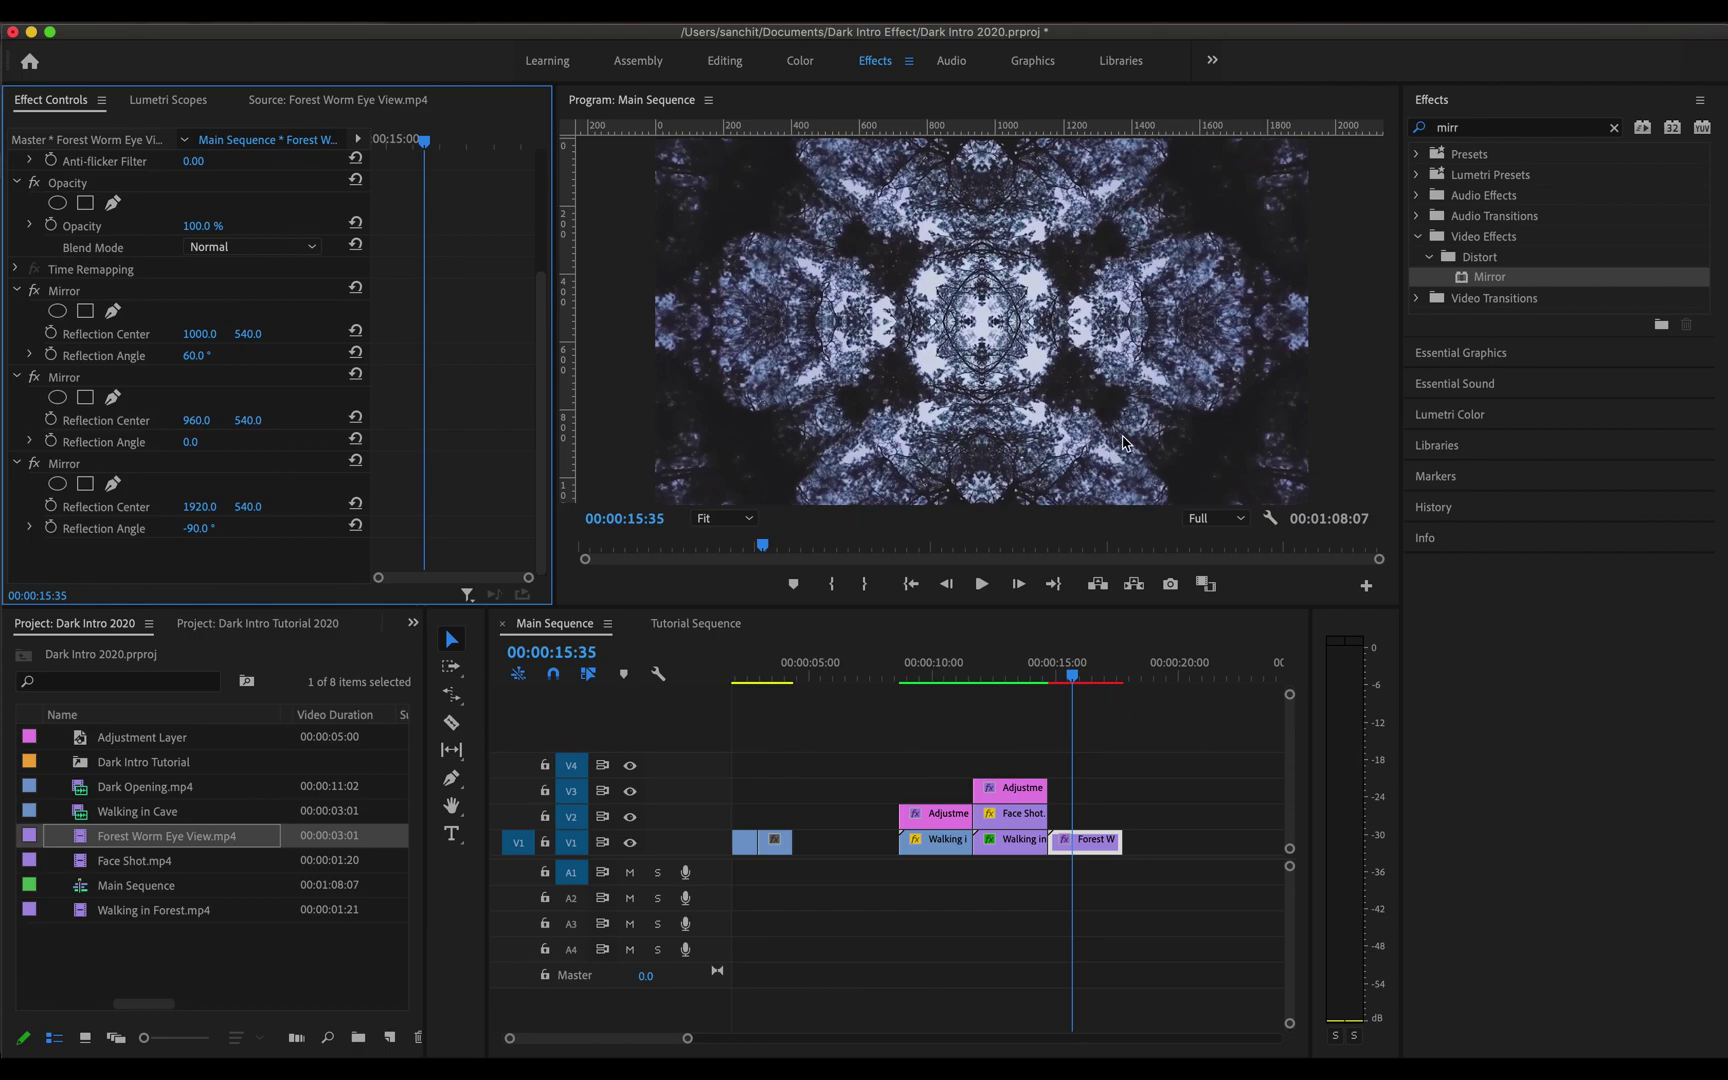
click(947, 683)
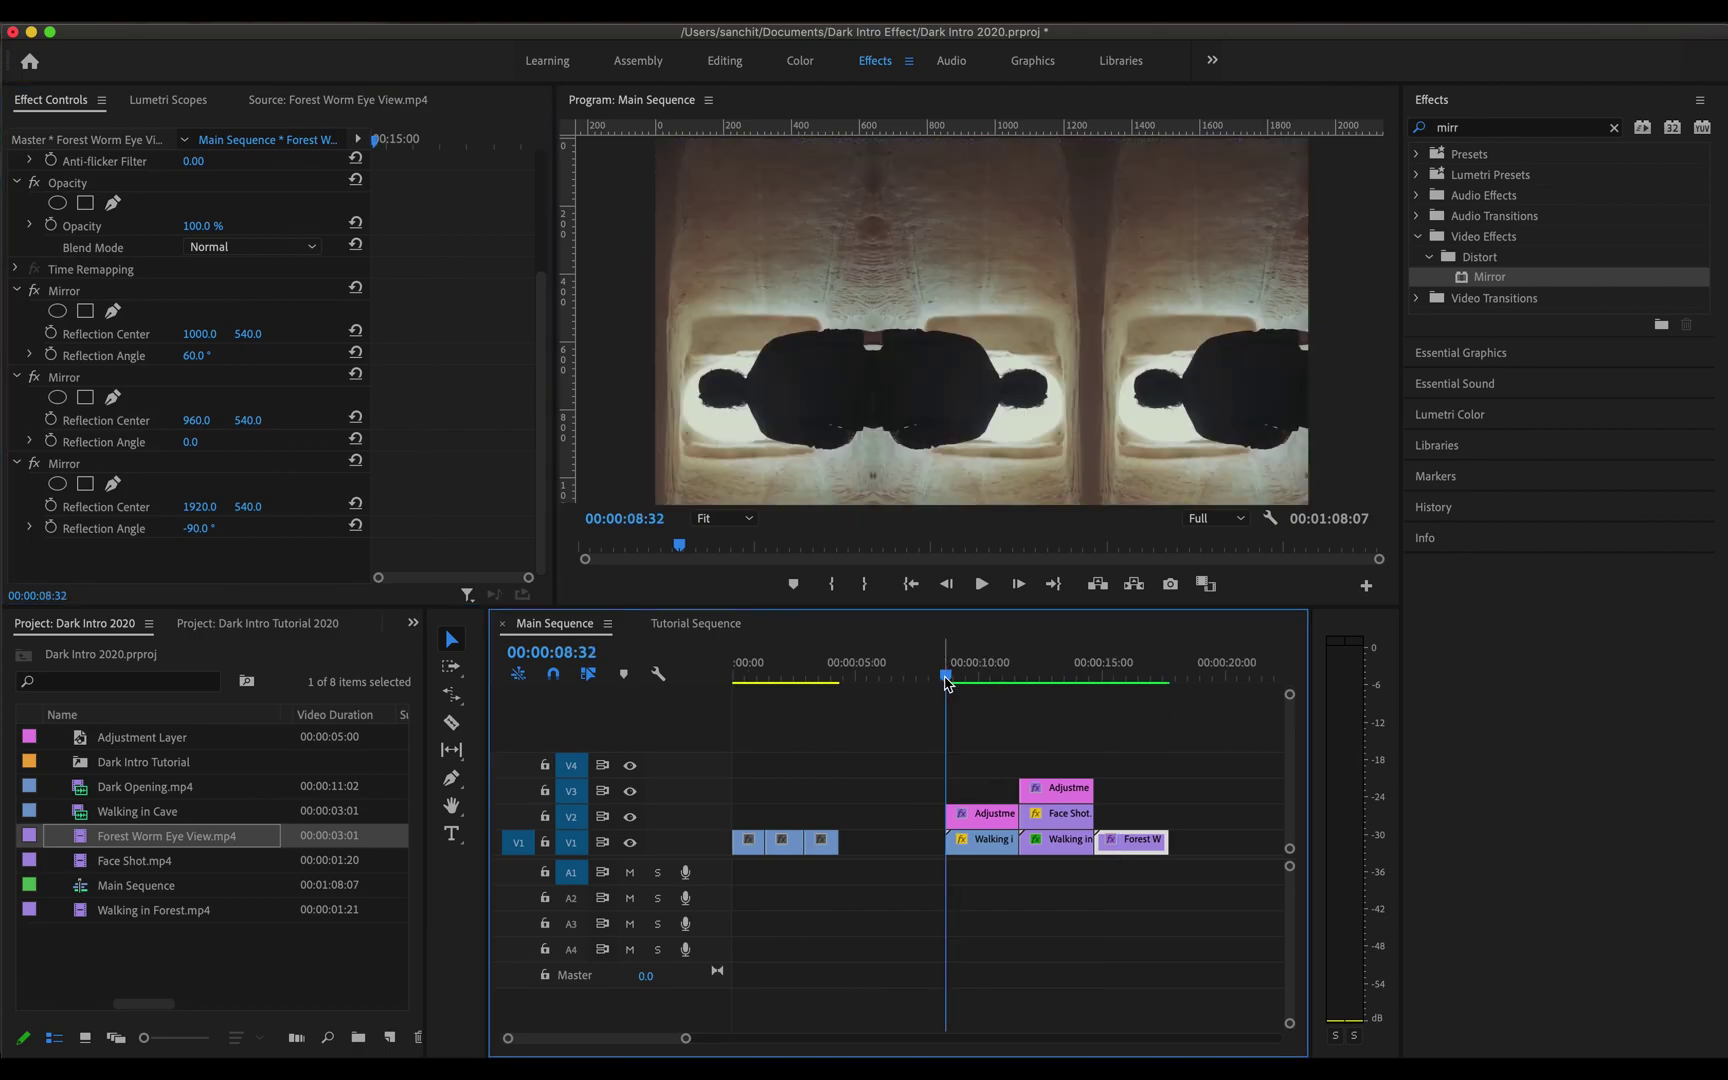